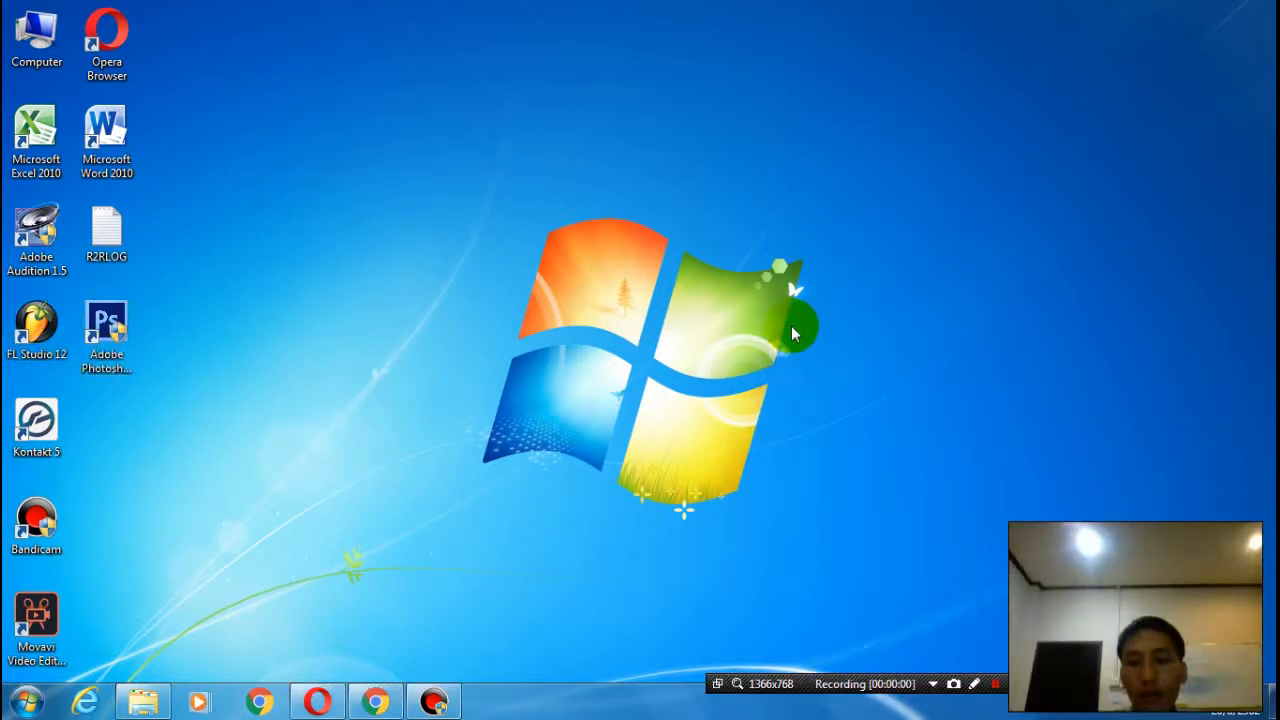
right_click(380, 172)
left_click(417, 226)
right_click(370, 163)
left_click(405, 220)
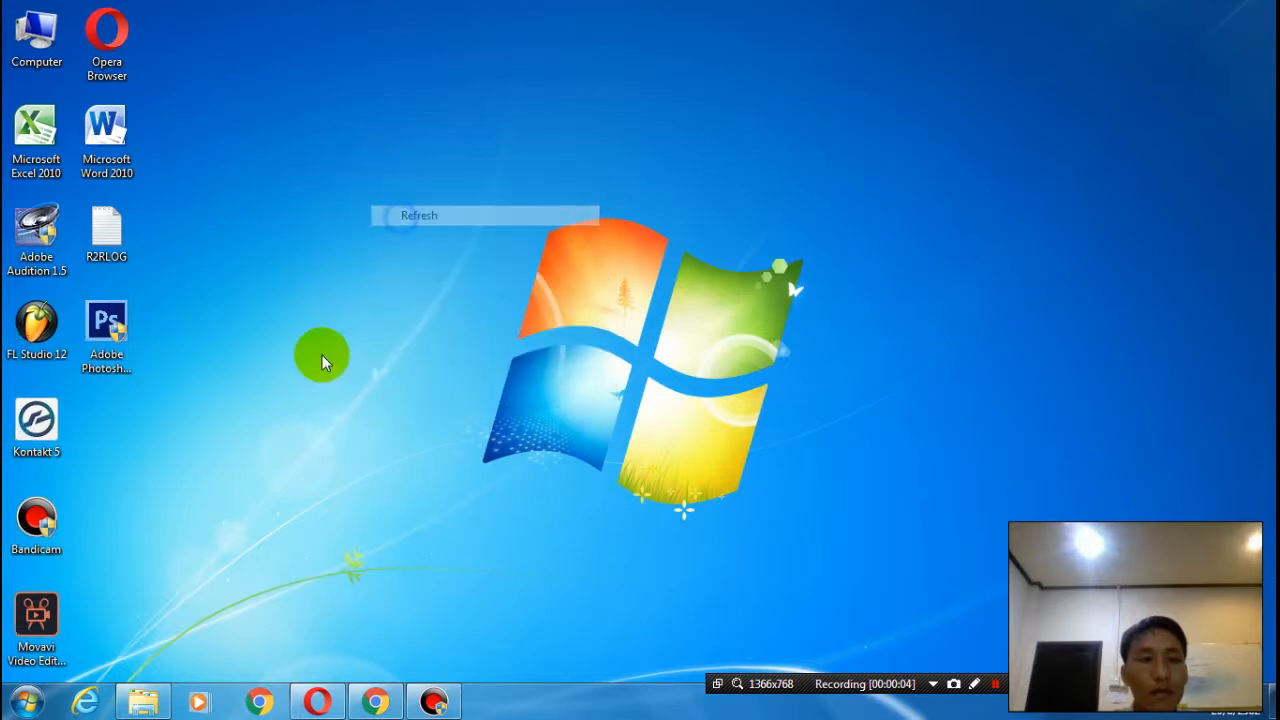
- Launch FL Studio 12, add a Kontakt 5 instrument channel, and move its plugin window higher so it fits the workspace
double_click(40, 322)
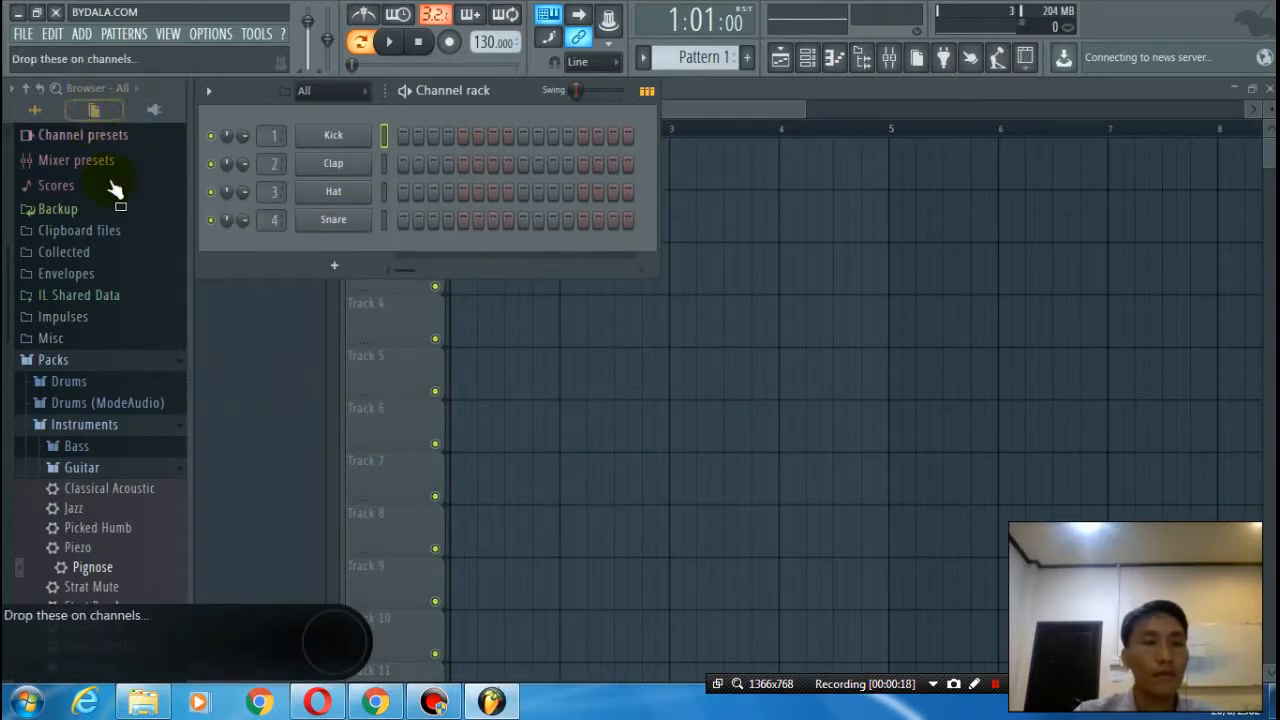
left_click(80, 36)
left_click(114, 103)
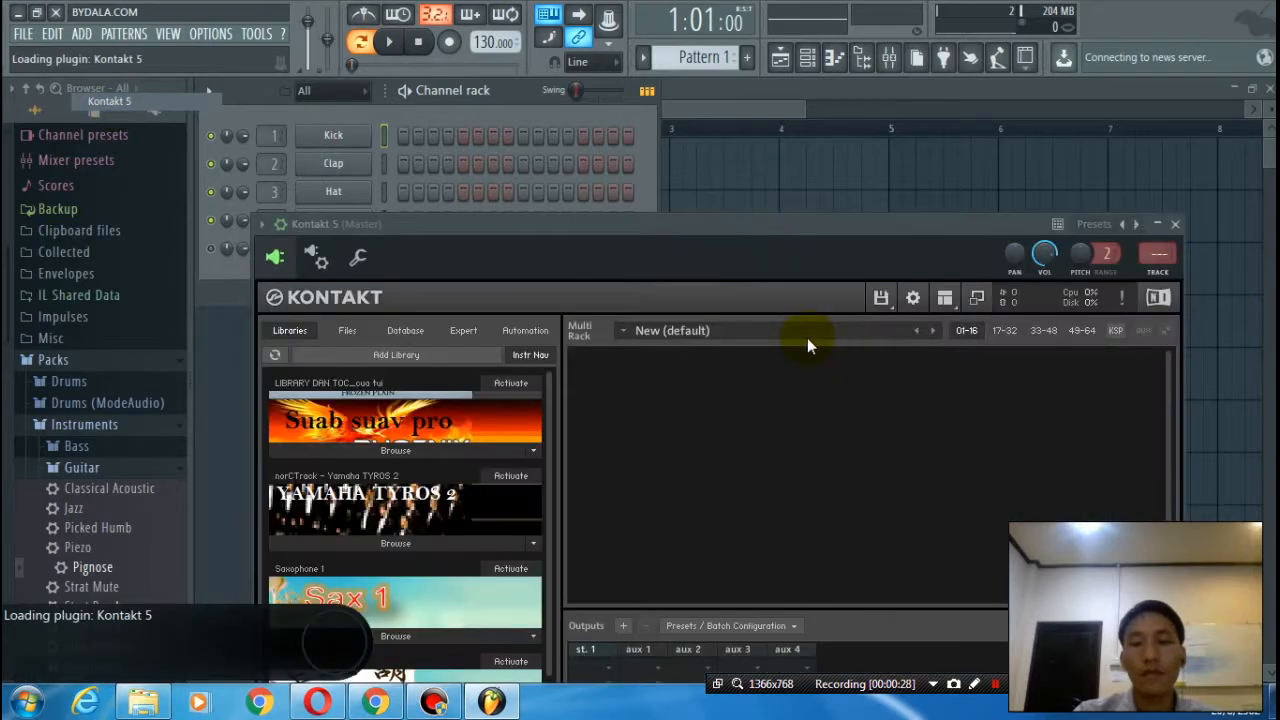
left_click(281, 224)
left_click_drag(541, 228, 556, 115)
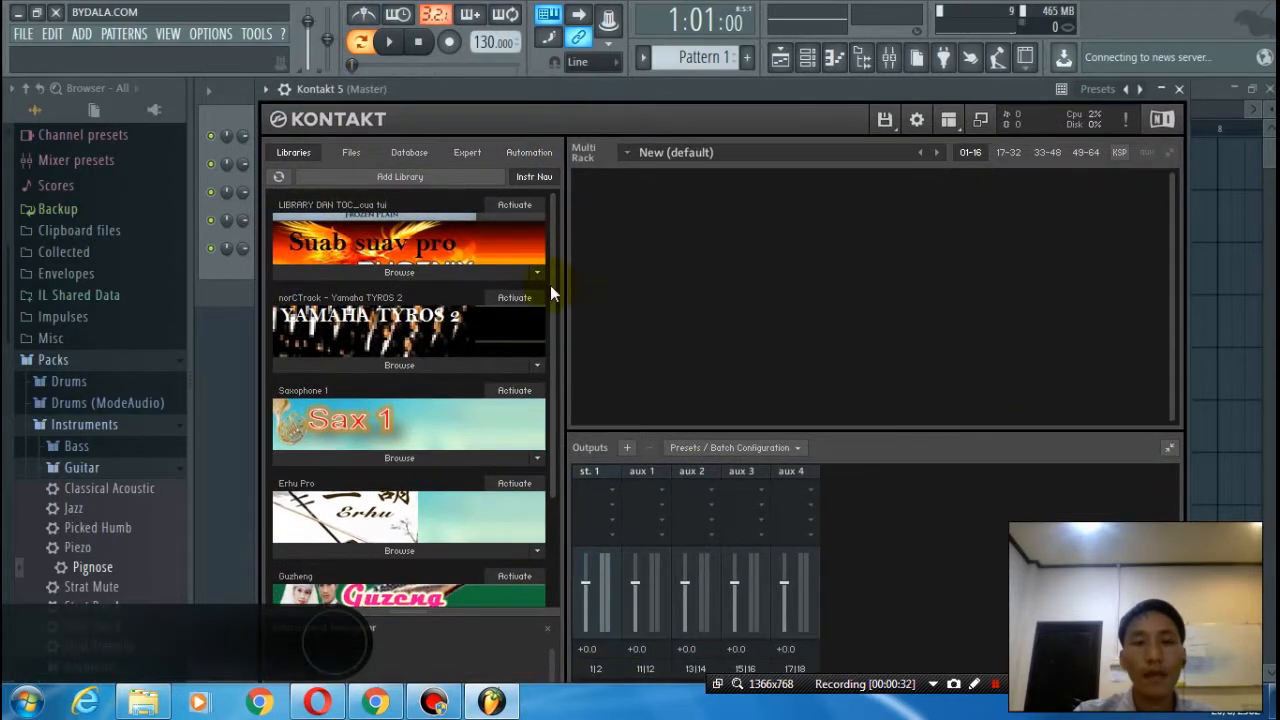
- Load the 014_StandardKit1 instrument from the YAMAHA PSR-S900 library into Kontakt's multi rack
left_click_drag(551, 306, 535, 548)
left_click(420, 597)
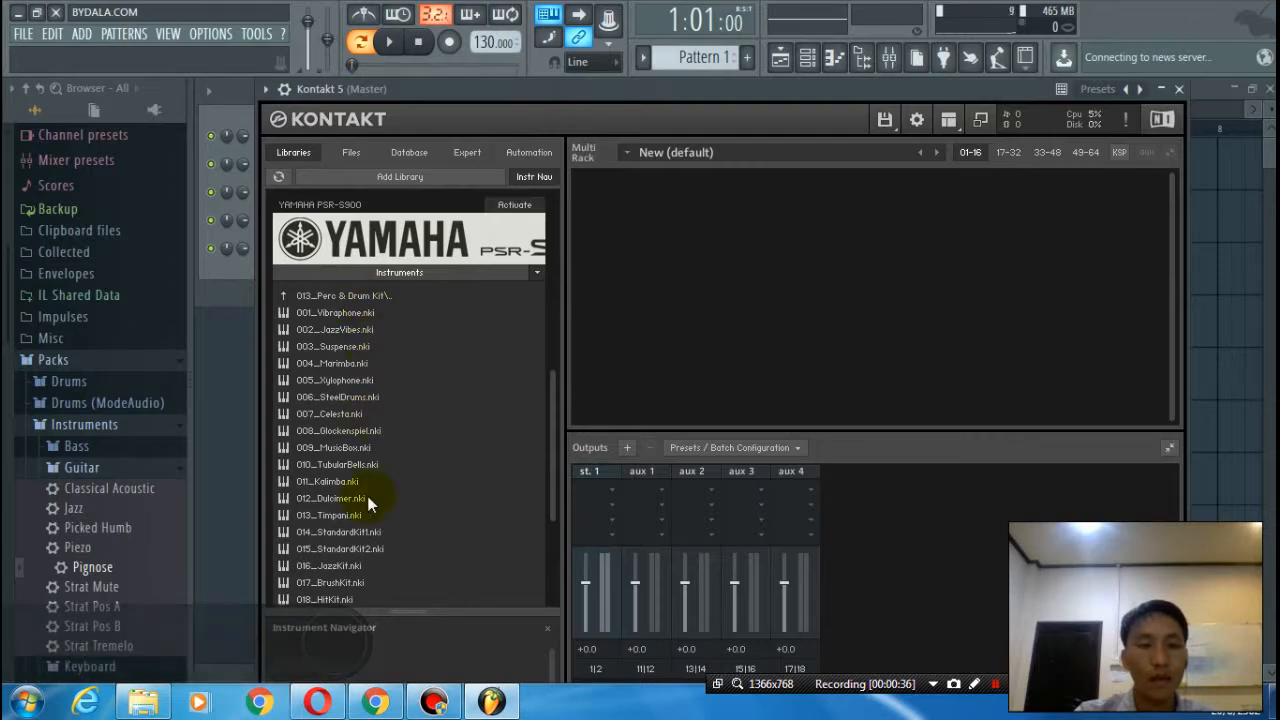
left_click_drag(353, 534, 710, 341)
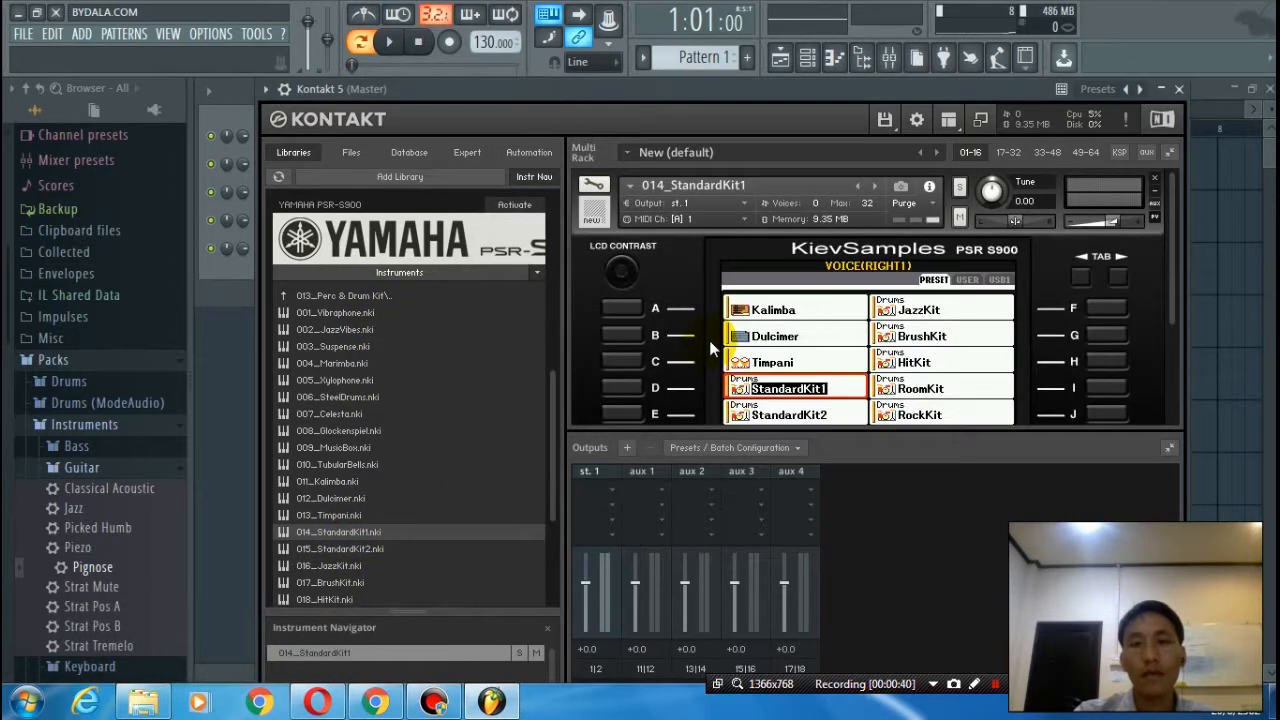
- Test the loaded drum kit with a few notes and close the Kontakt window
key("x")
key("x")
key("x")
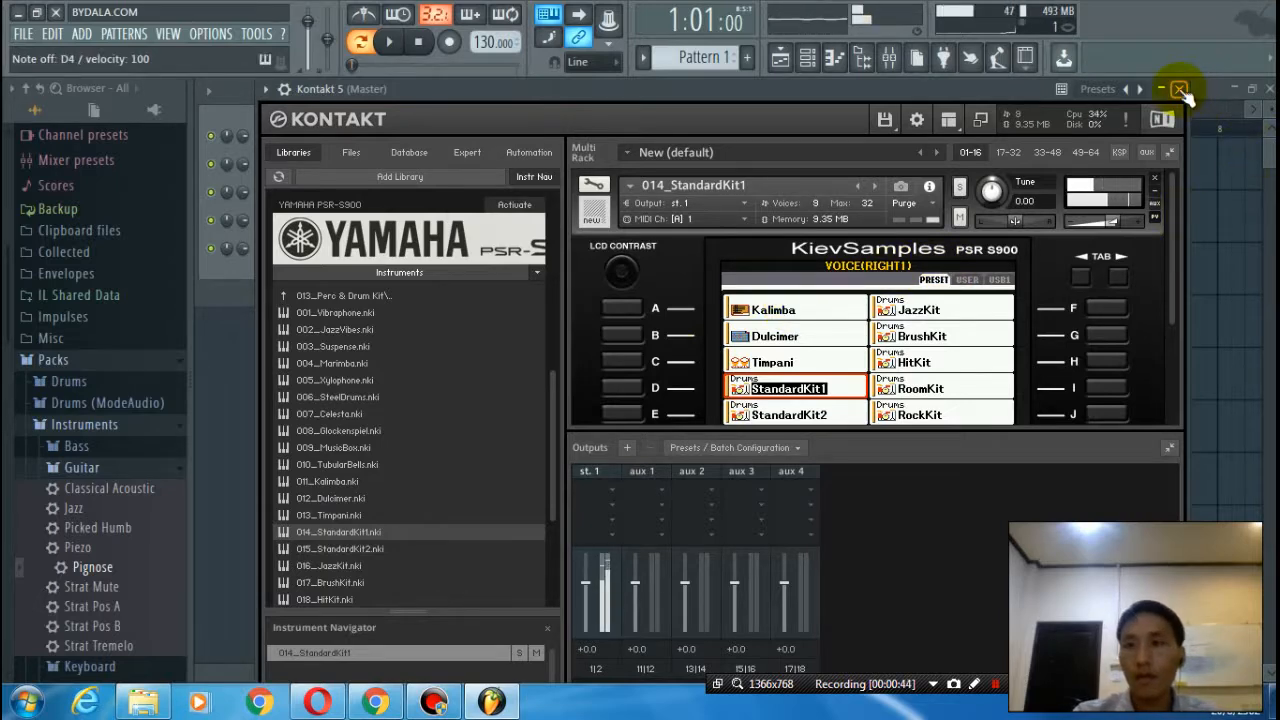
left_click(1181, 89)
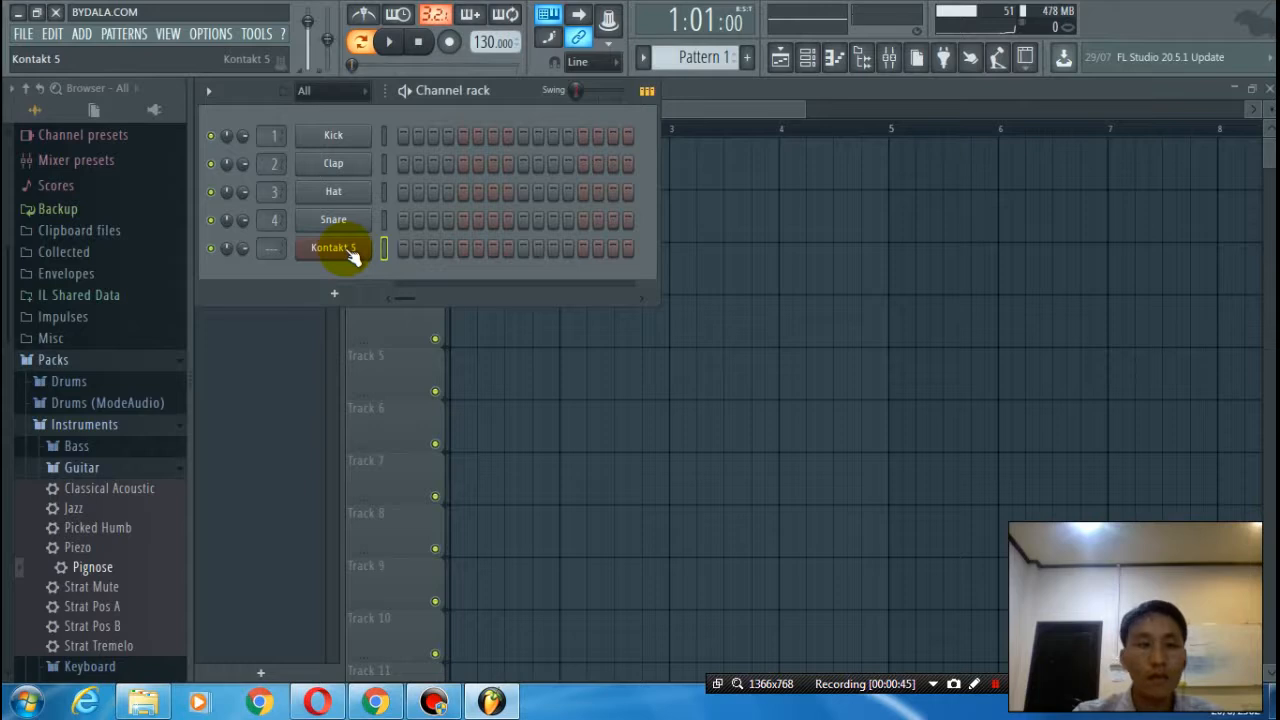
- Open the piano roll of the Kontakt 5 channel and try a note on C5, removing it again
right_click(355, 252)
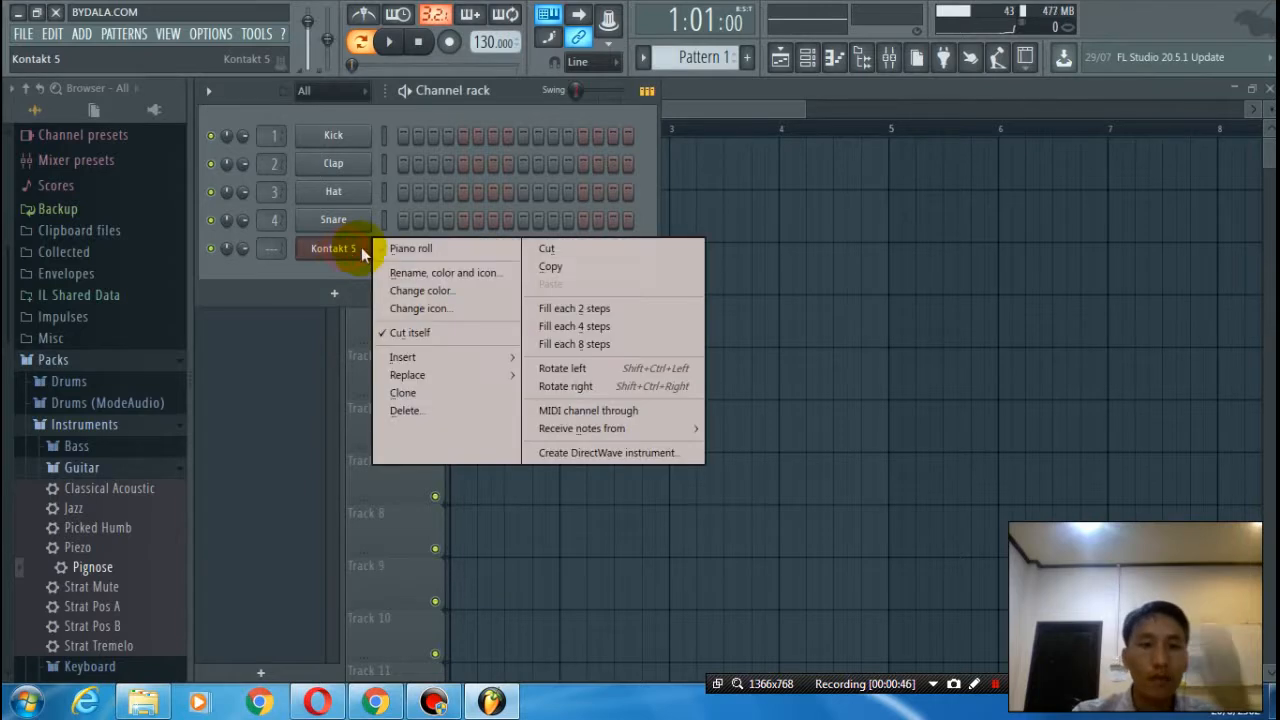
left_click(415, 249)
left_click_drag(565, 527, 549, 630)
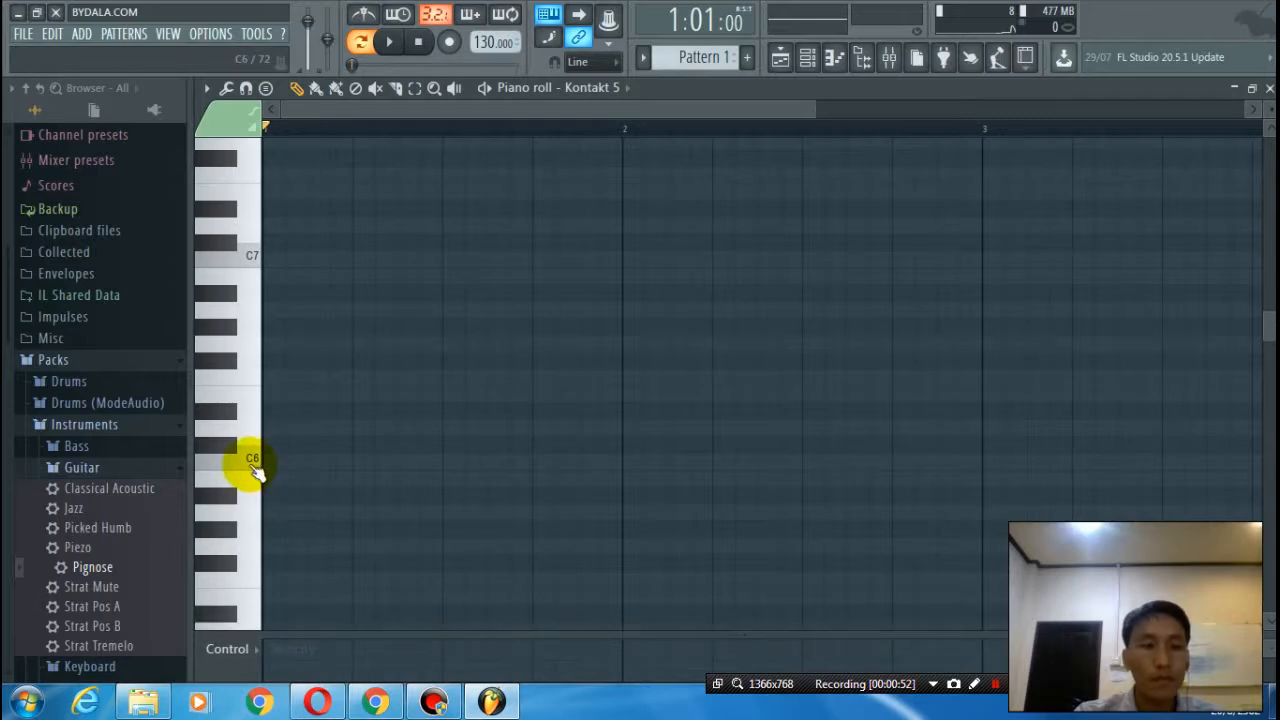
scroll(252, 462, "down", 3)
double_click(264, 412)
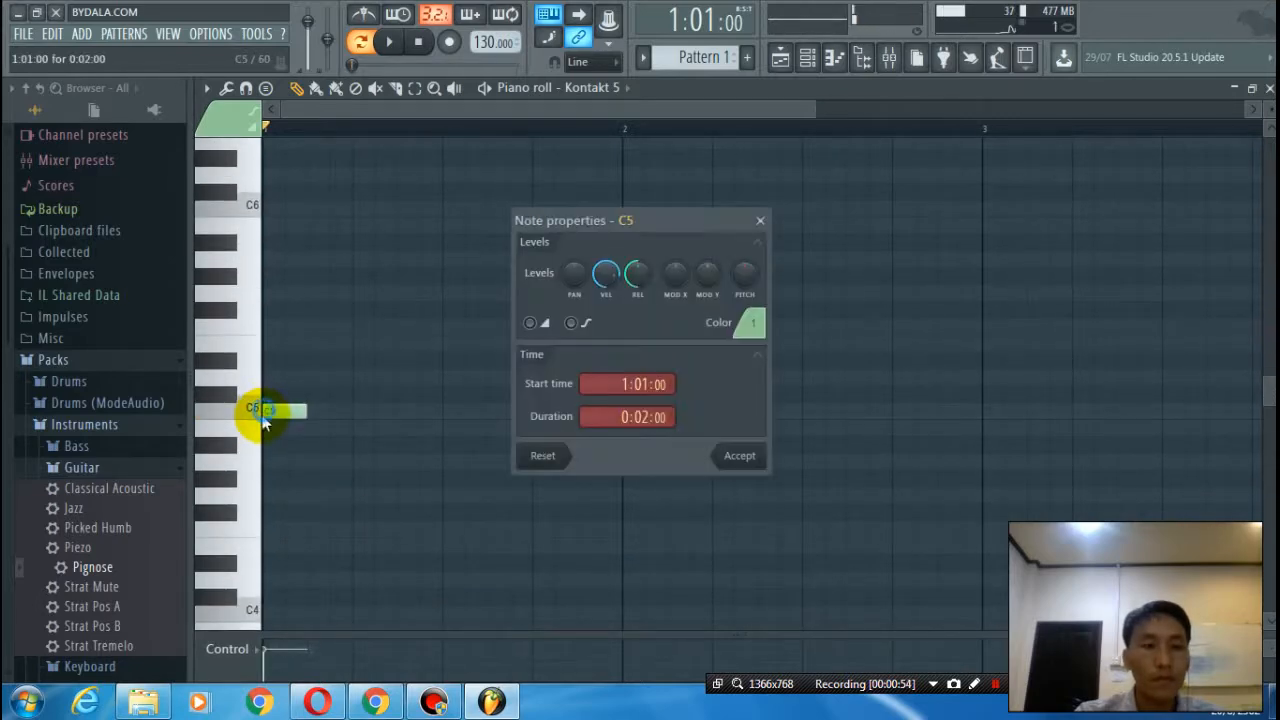
right_click(277, 414)
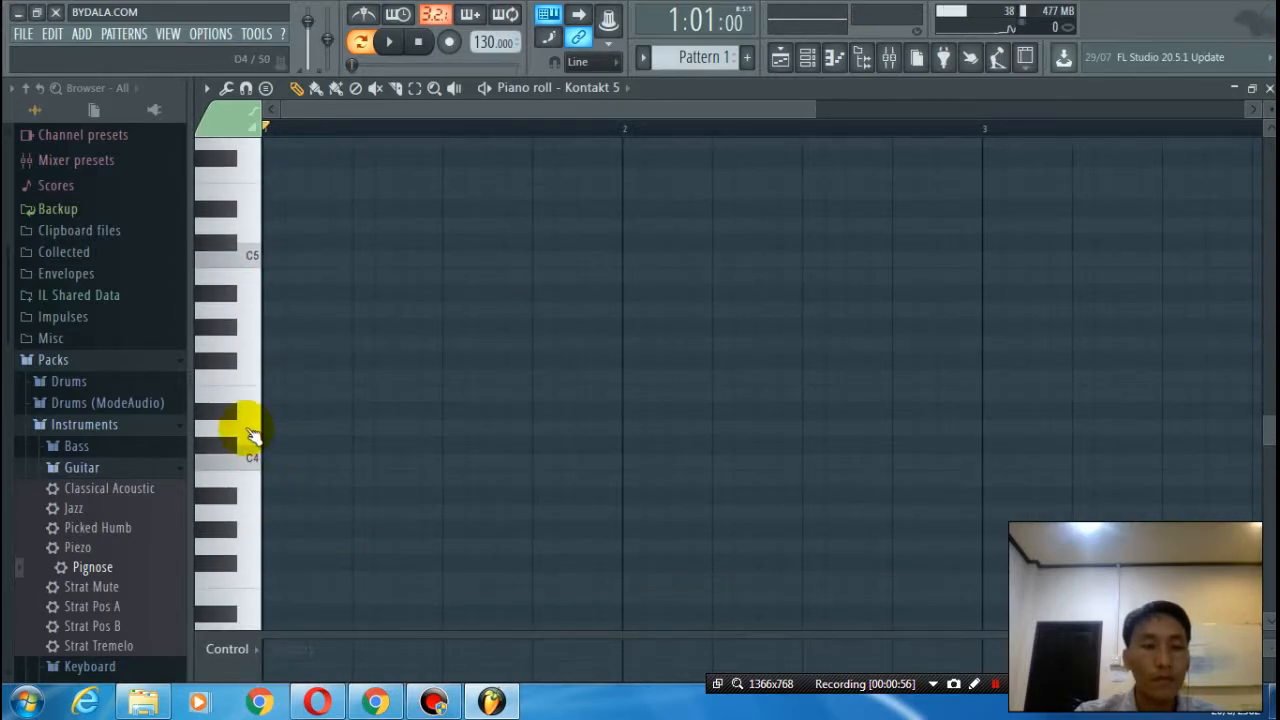
- Place two-step notes in bar 1: C3 at steps 1, 7, 11 and 13, and E3 at step 9
scroll(255, 470, "down", 3)
scroll(255, 470, "down", 2)
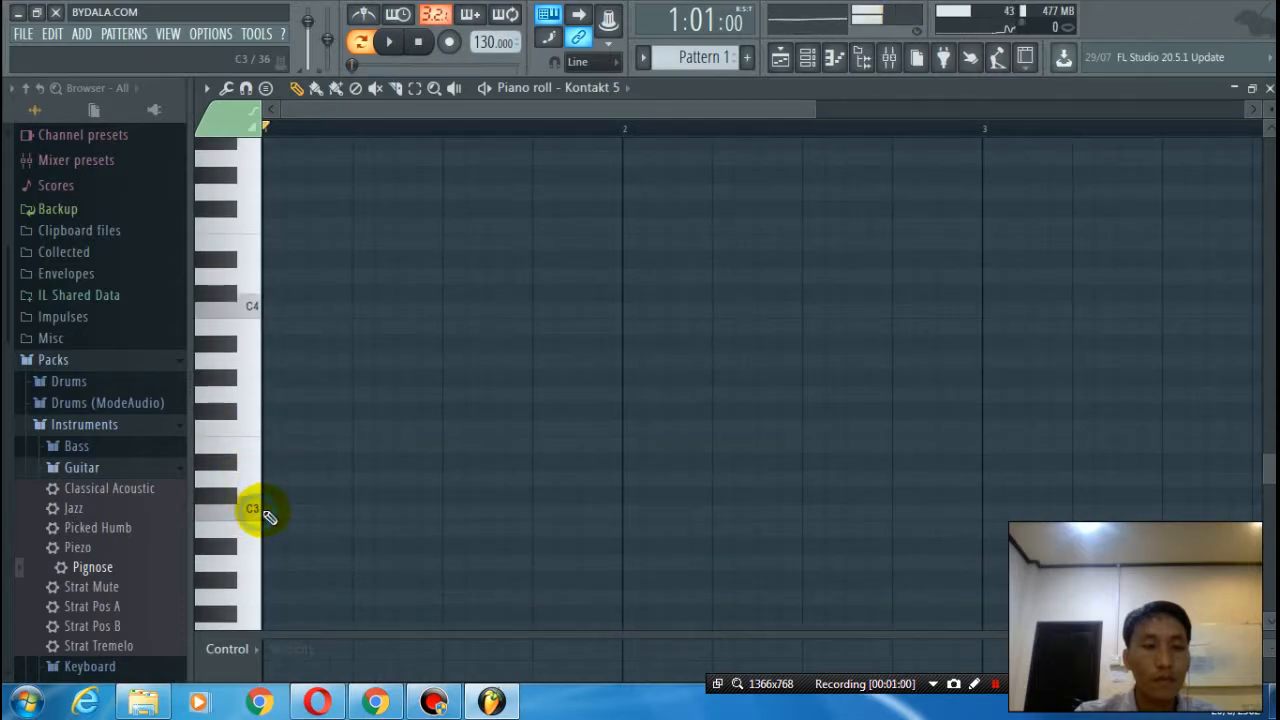
left_click(275, 513)
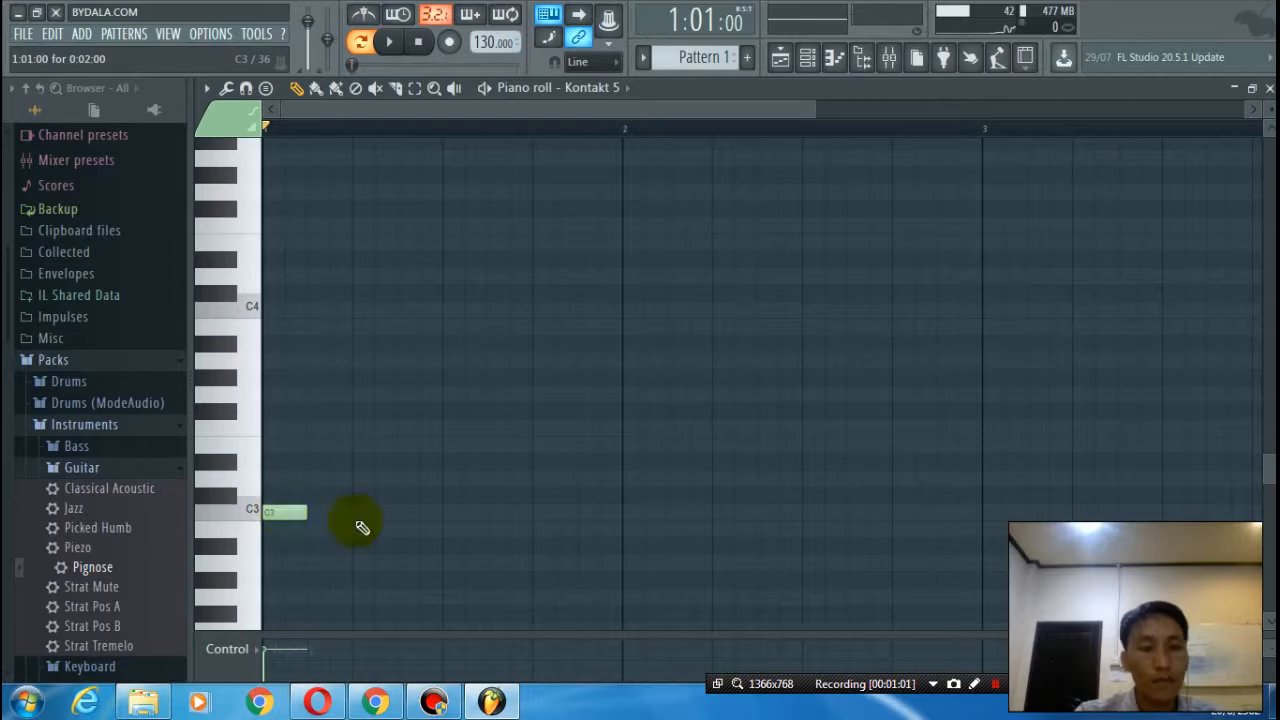
left_click(401, 513)
left_click(449, 445)
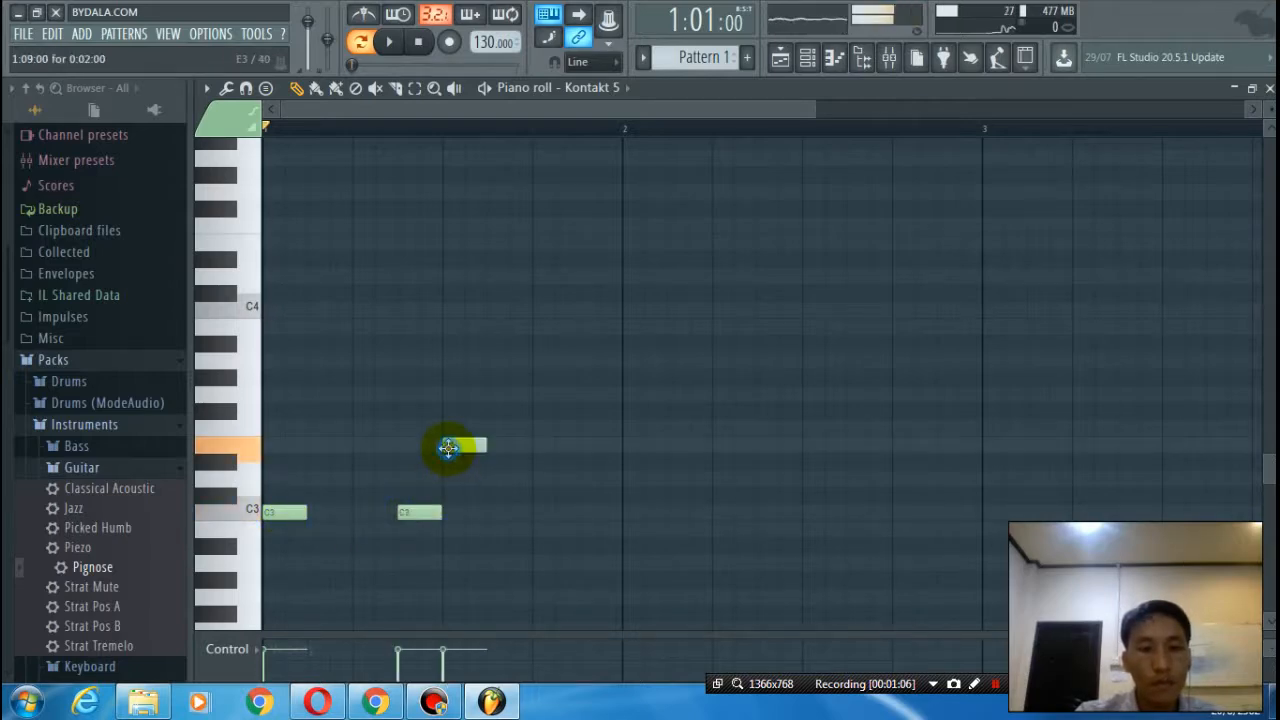
left_click(493, 512)
left_click(541, 513)
- Fill bar 1 with an F#3 row of two-step notes, using two one-step notes at steps 3 and 4
left_click(222, 412)
left_click(270, 413)
left_click(330, 413)
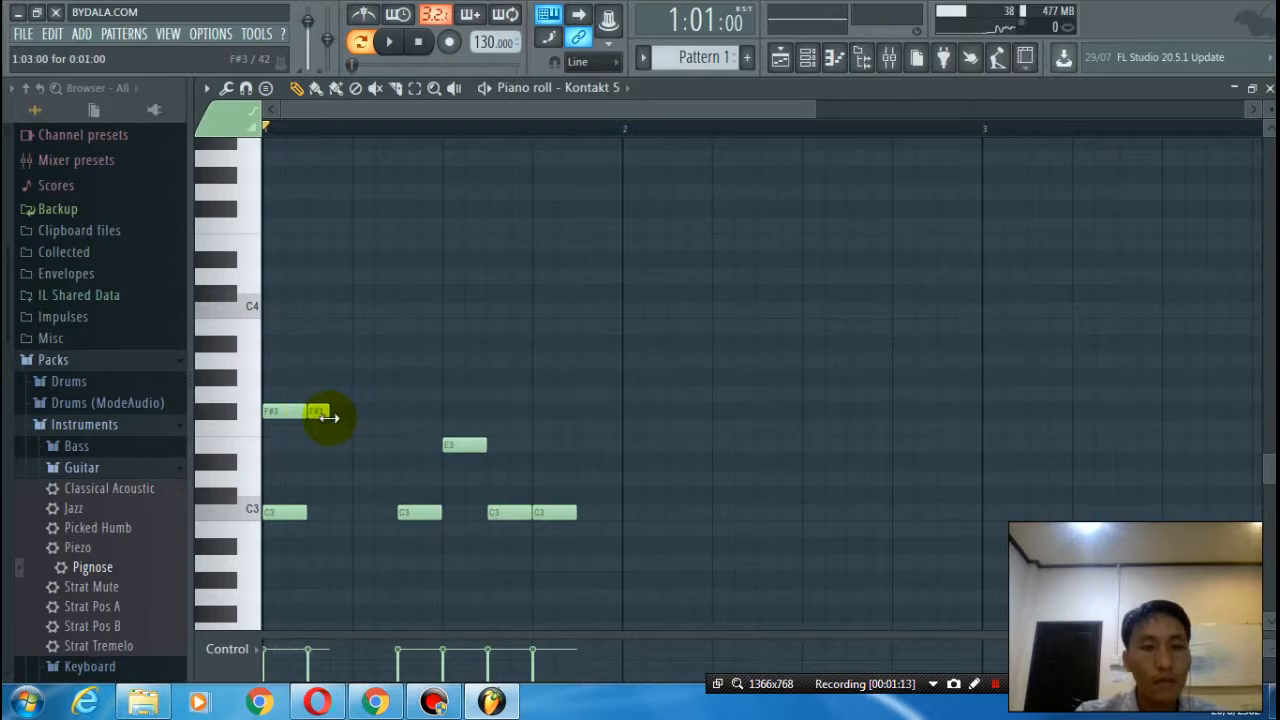
left_click(337, 412)
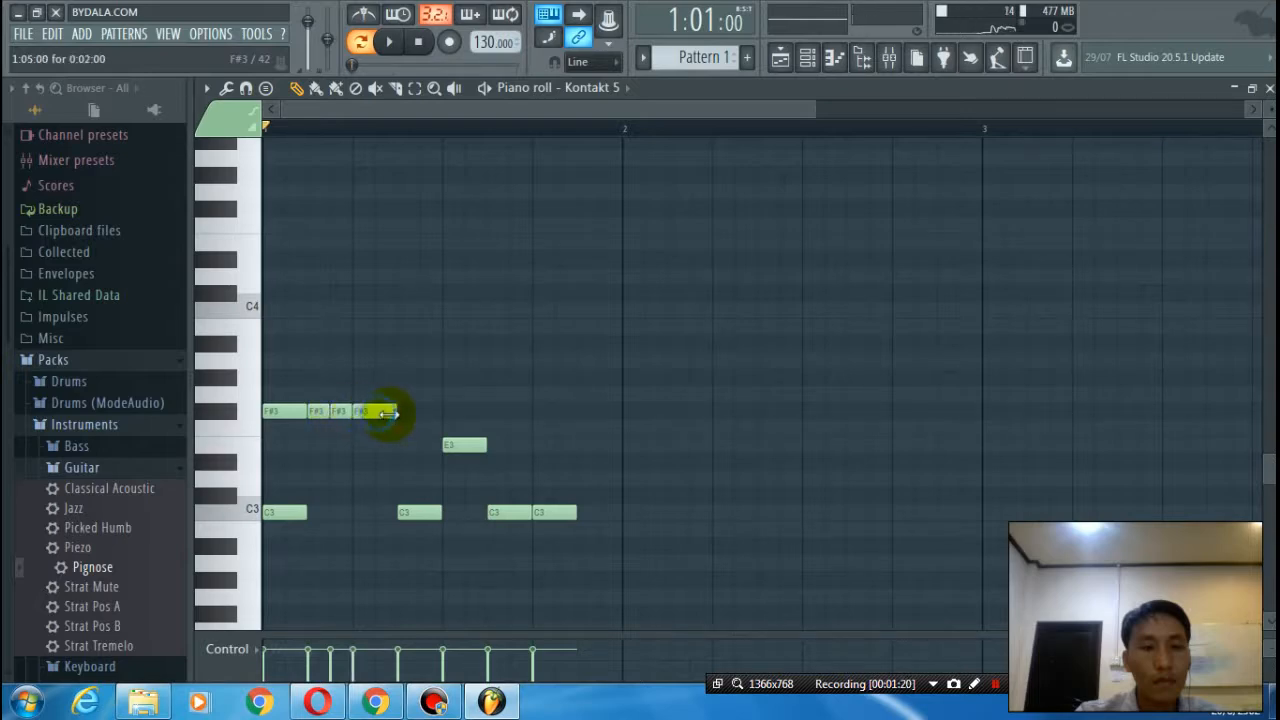
left_click(404, 412)
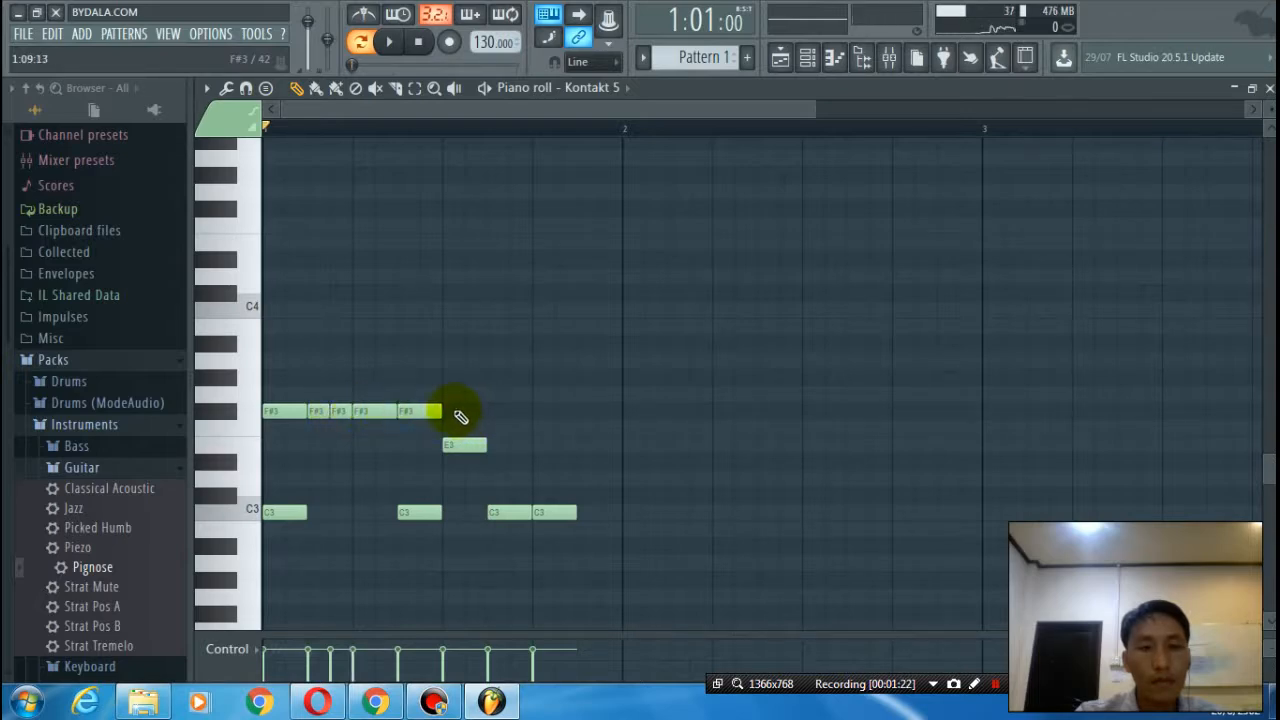
left_click(461, 412)
left_click(506, 412)
left_click(538, 412)
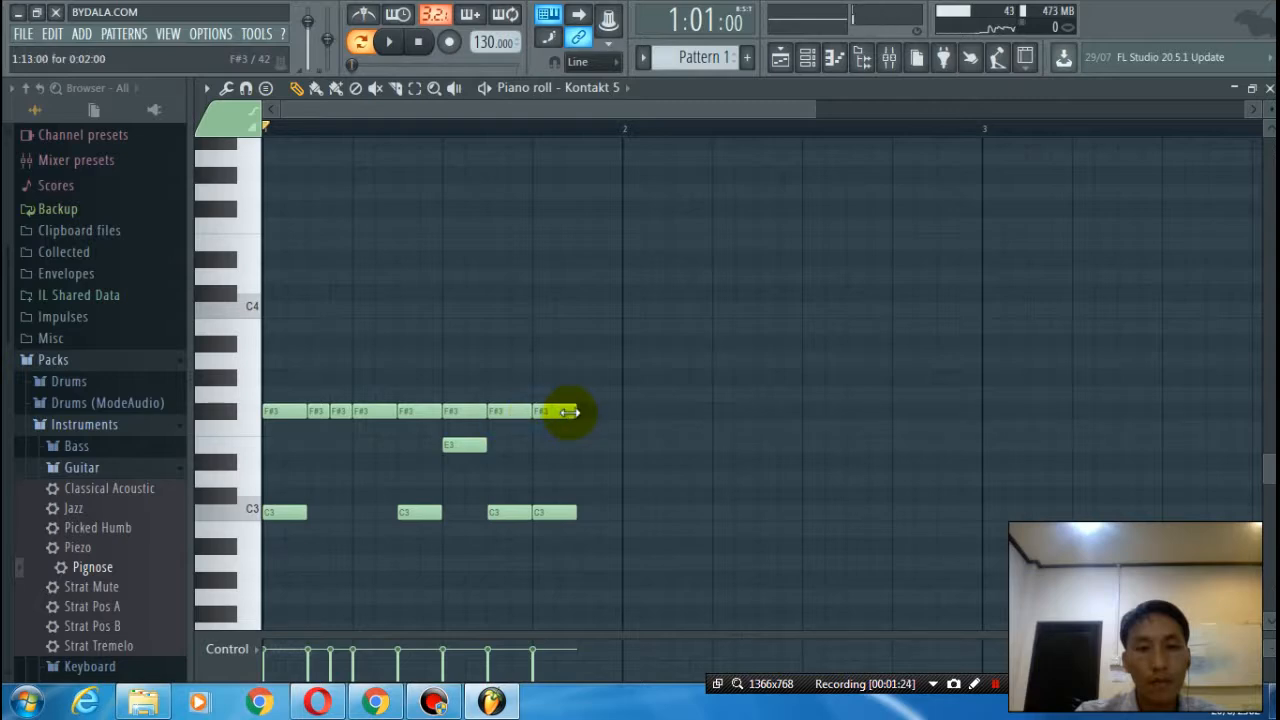
left_click(583, 412)
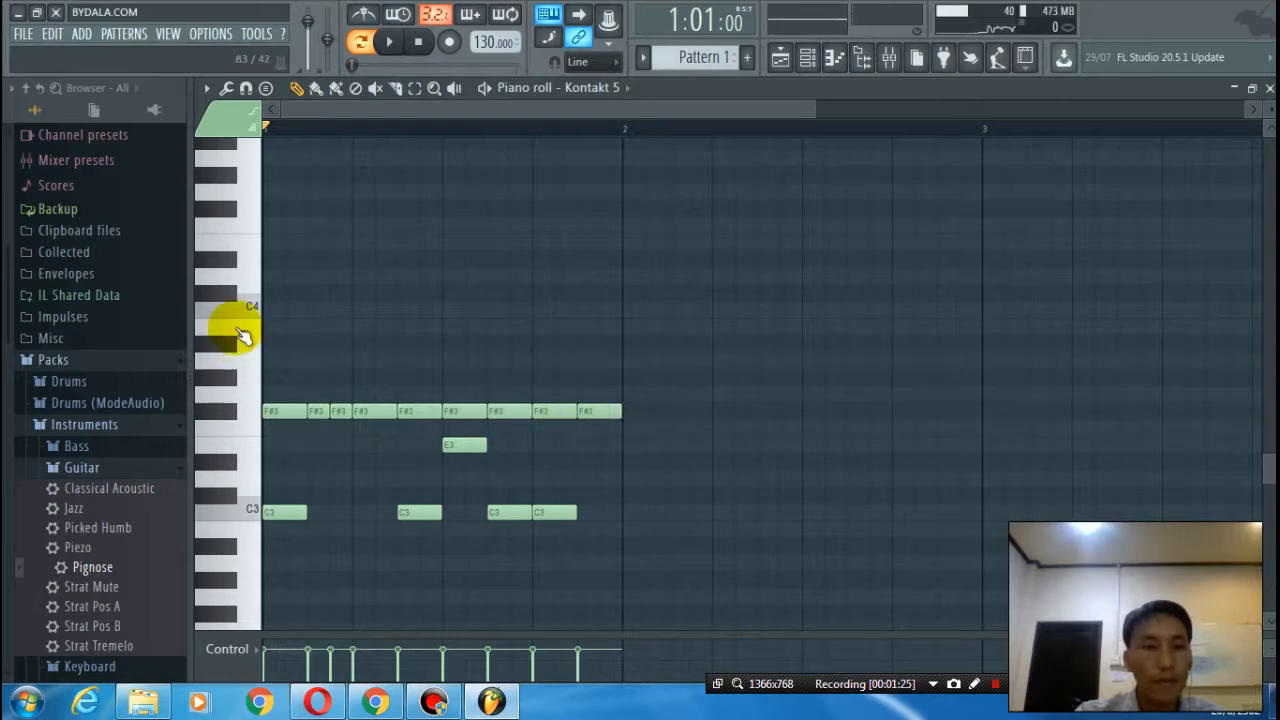
- Audition the sounds above C4, and add two-step notes on F#4 at step 5 and G#4 at step 9 of bar 1
left_click(243, 246)
left_click(246, 220)
left_click(234, 208)
left_click(226, 175)
left_click(232, 147)
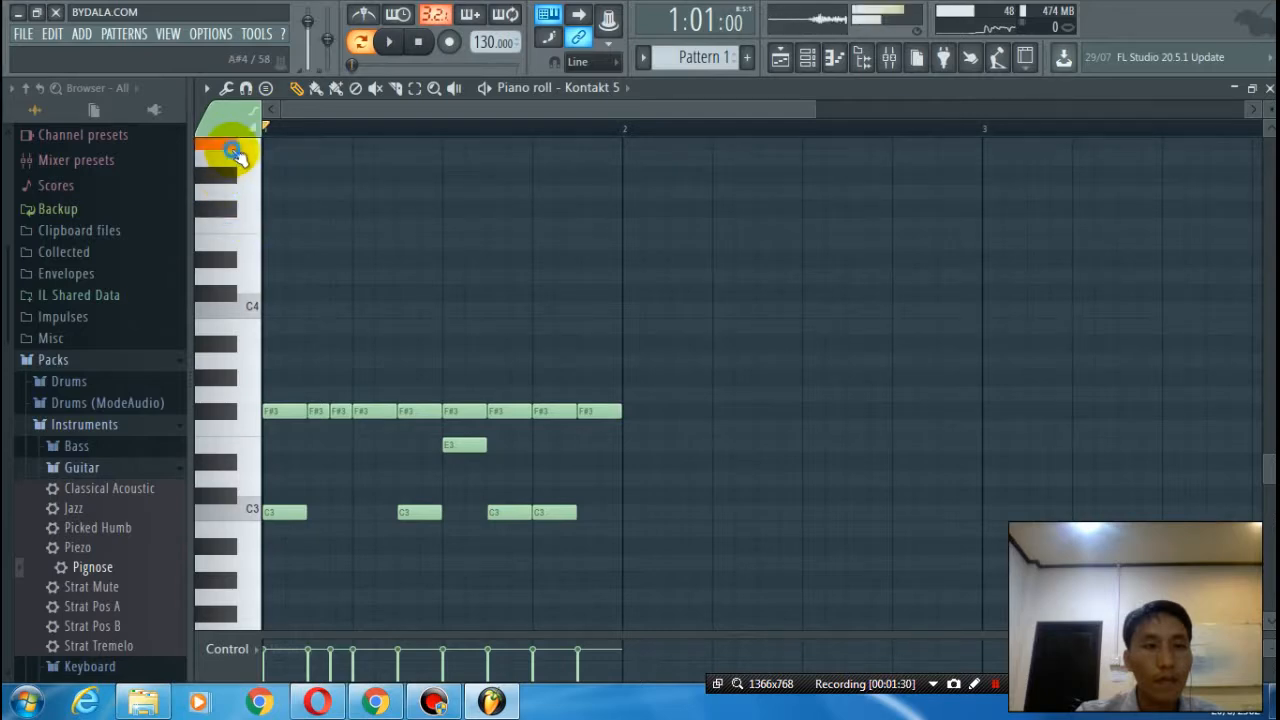
left_click(222, 210)
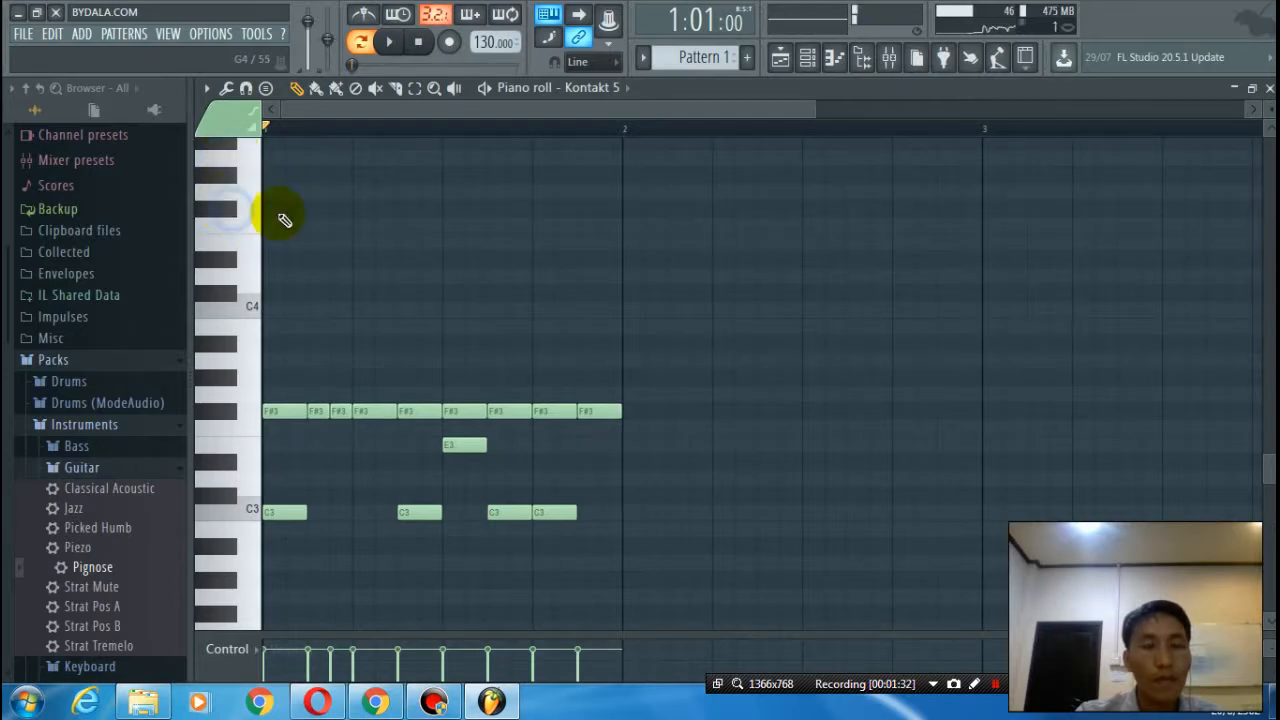
left_click(360, 212)
left_click(447, 176)
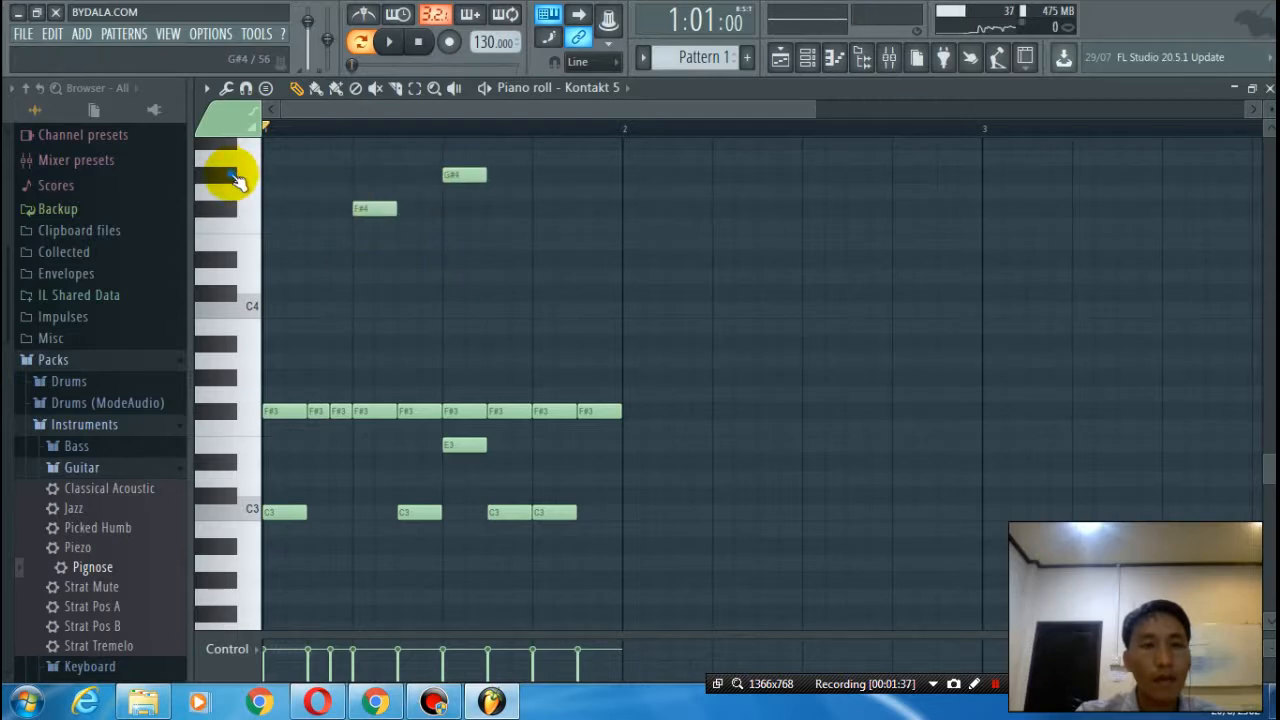
- Audition the keys just above C4, move the G#4 note to D#4, and add a two-step F#4 note at step 13
scroll(230, 195, "up", 1)
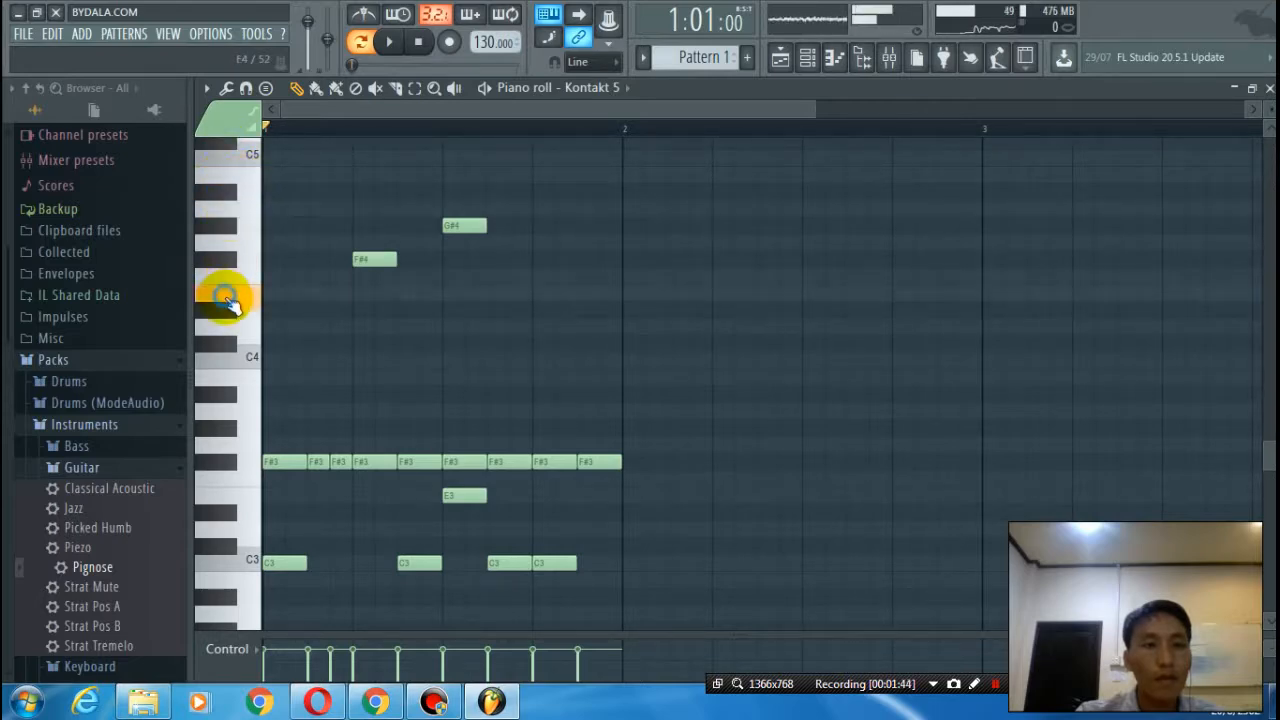
left_click(235, 345)
left_click(229, 327)
left_click(229, 308)
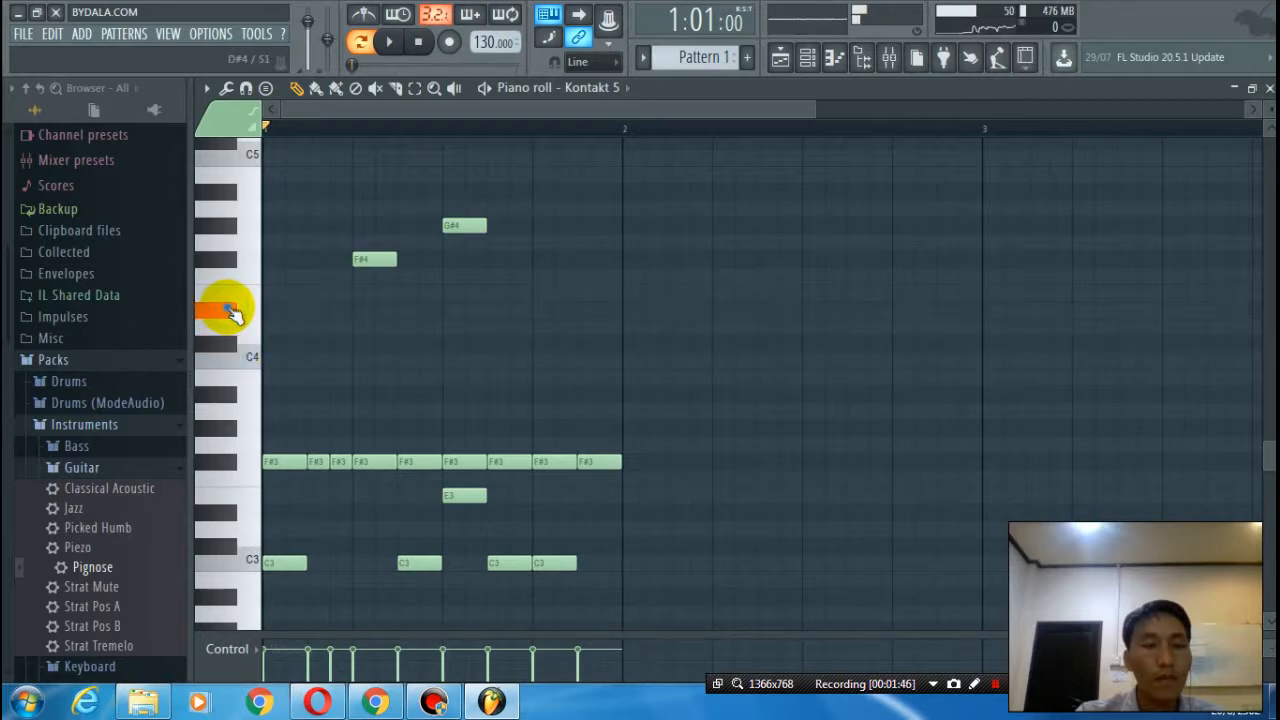
left_click_drag(457, 226, 451, 318)
left_click(535, 259)
- Play back the drum pattern and audition the D#4 sound on its own
key("space")
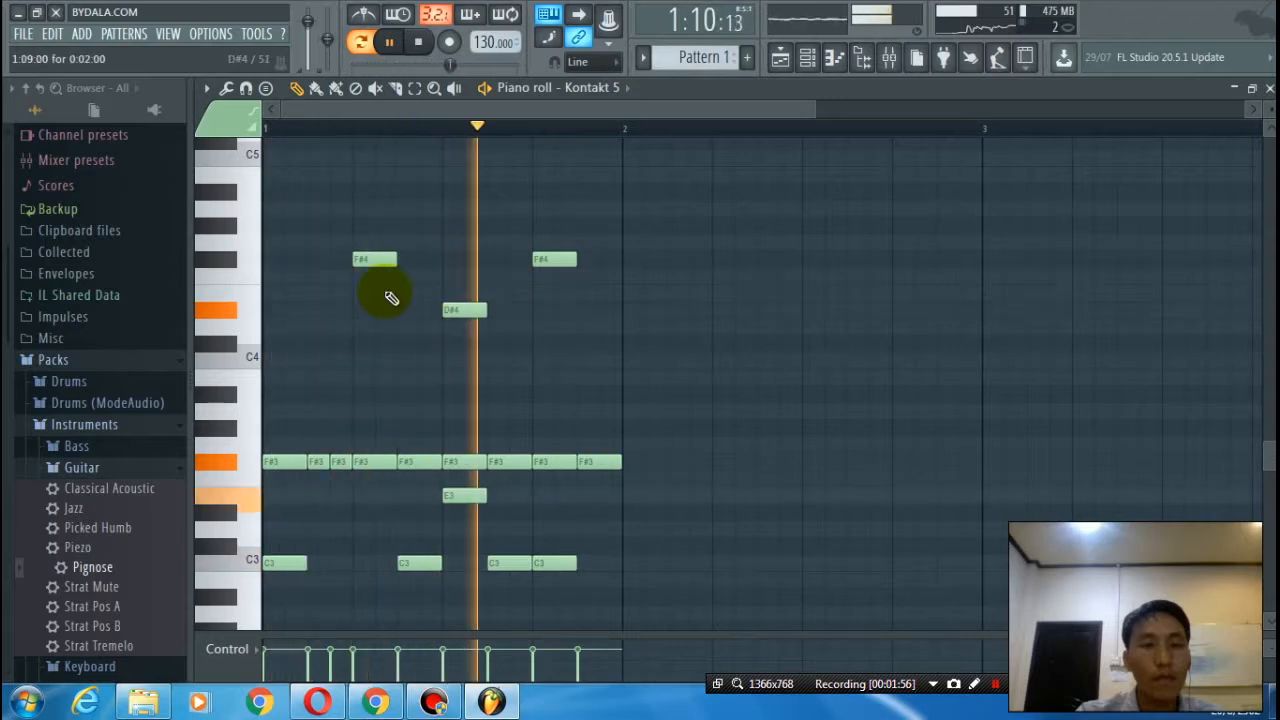
key("space")
left_click(234, 318)
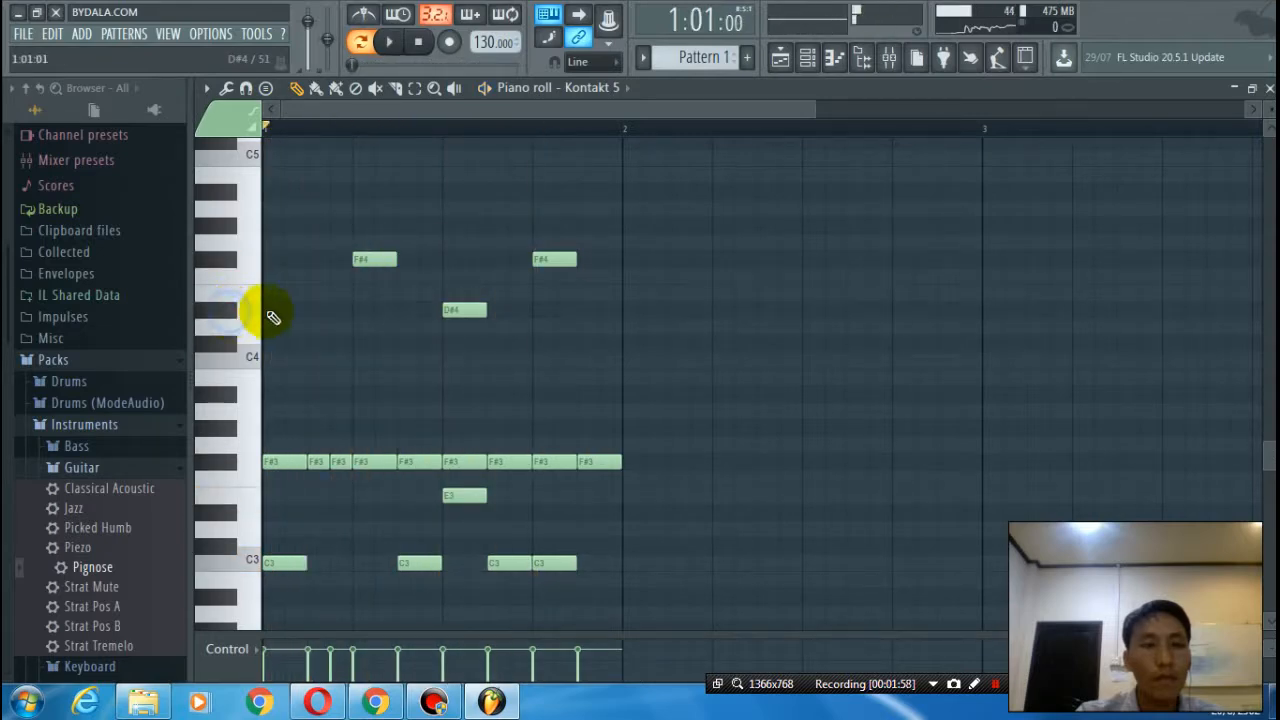
- Try a two-step B4 note at step 1, removing it again together with the D#4 note at step 9
left_click(266, 310)
left_click_drag(264, 307, 266, 168)
left_click(466, 310)
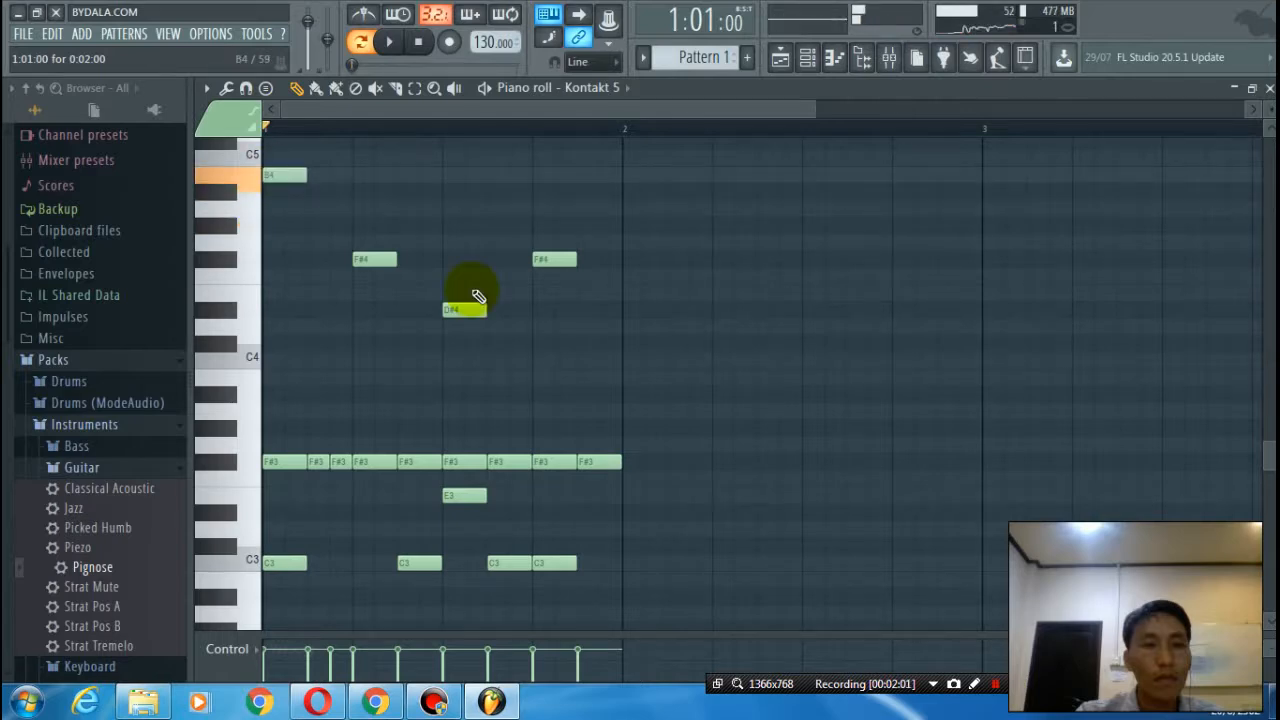
left_click(276, 172)
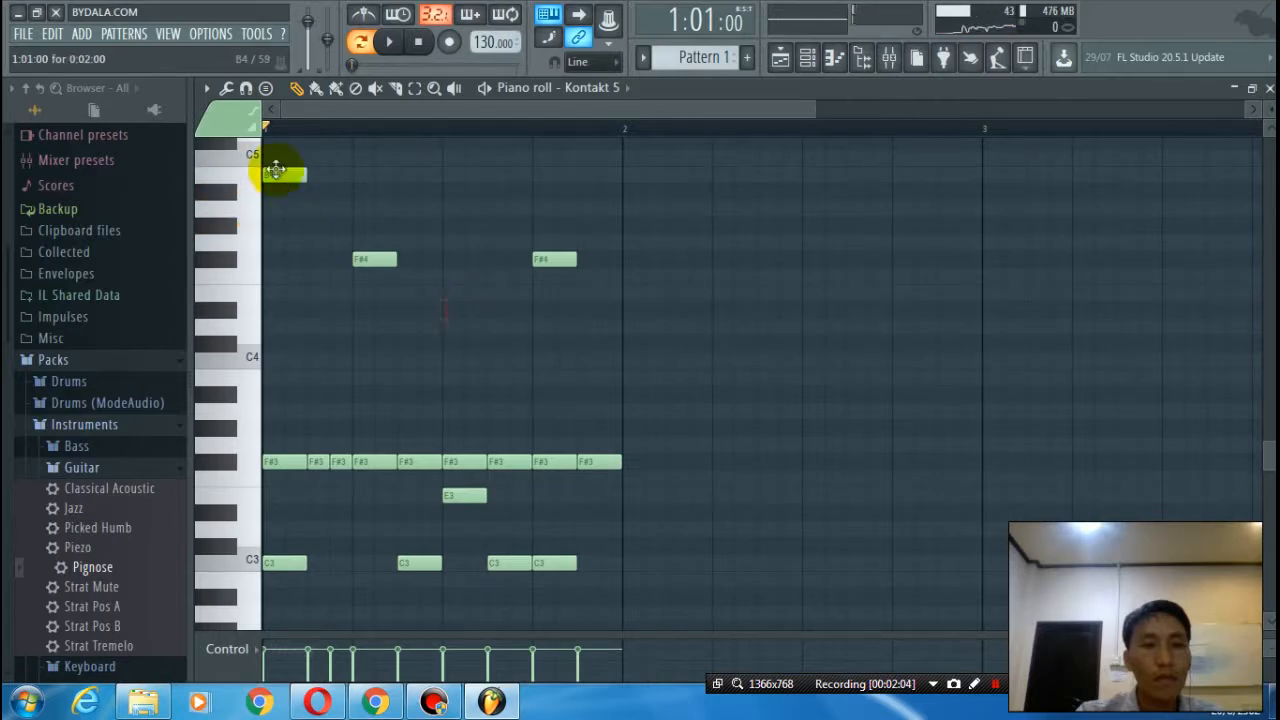
double_click(276, 172)
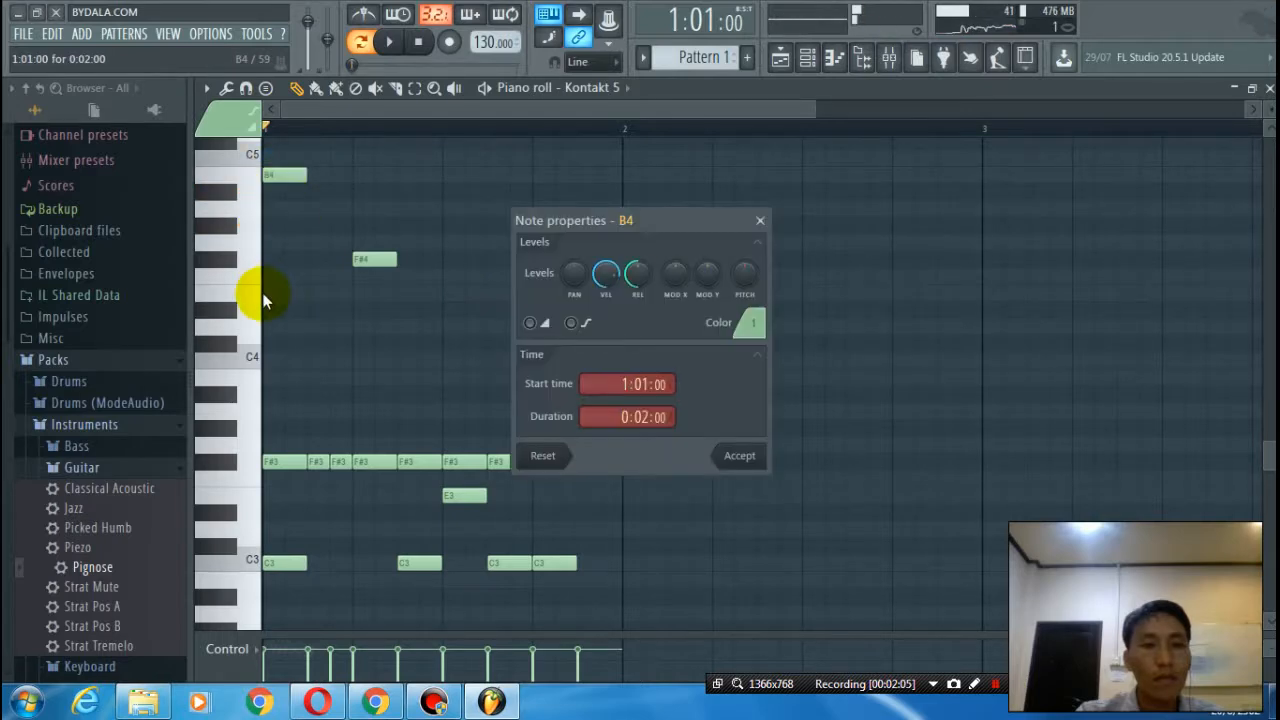
left_click(758, 226)
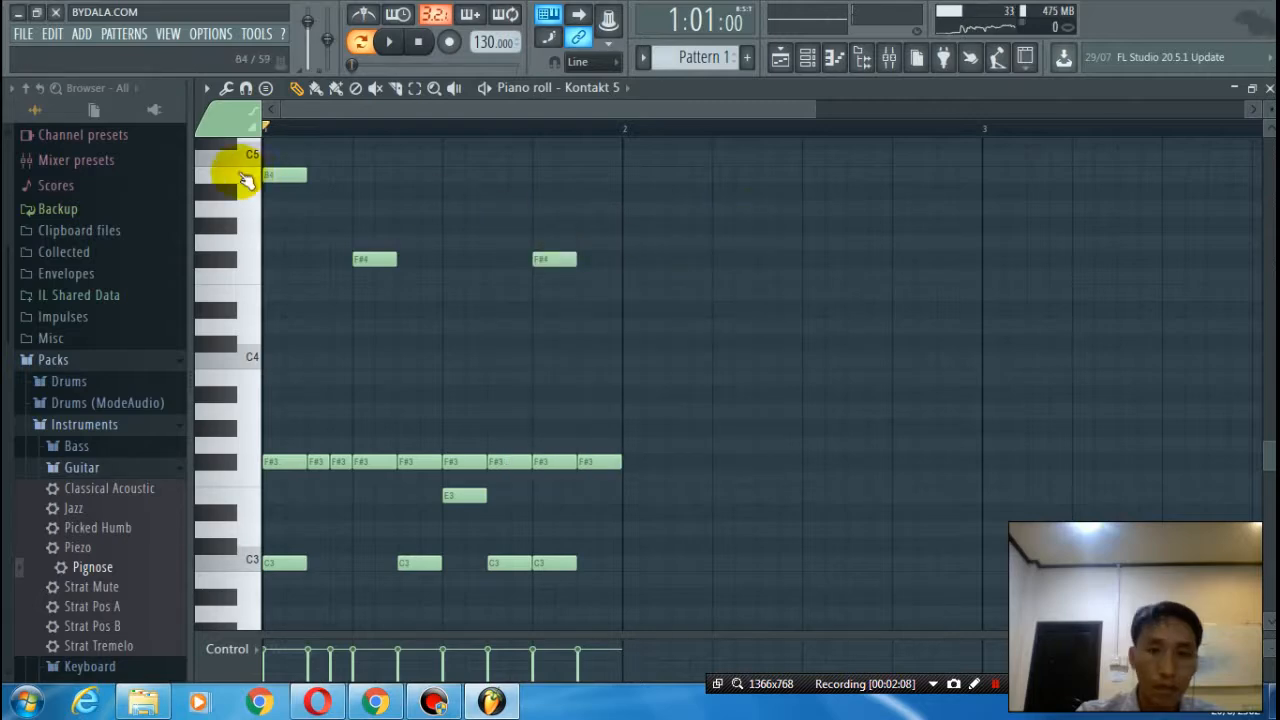
right_click(280, 178)
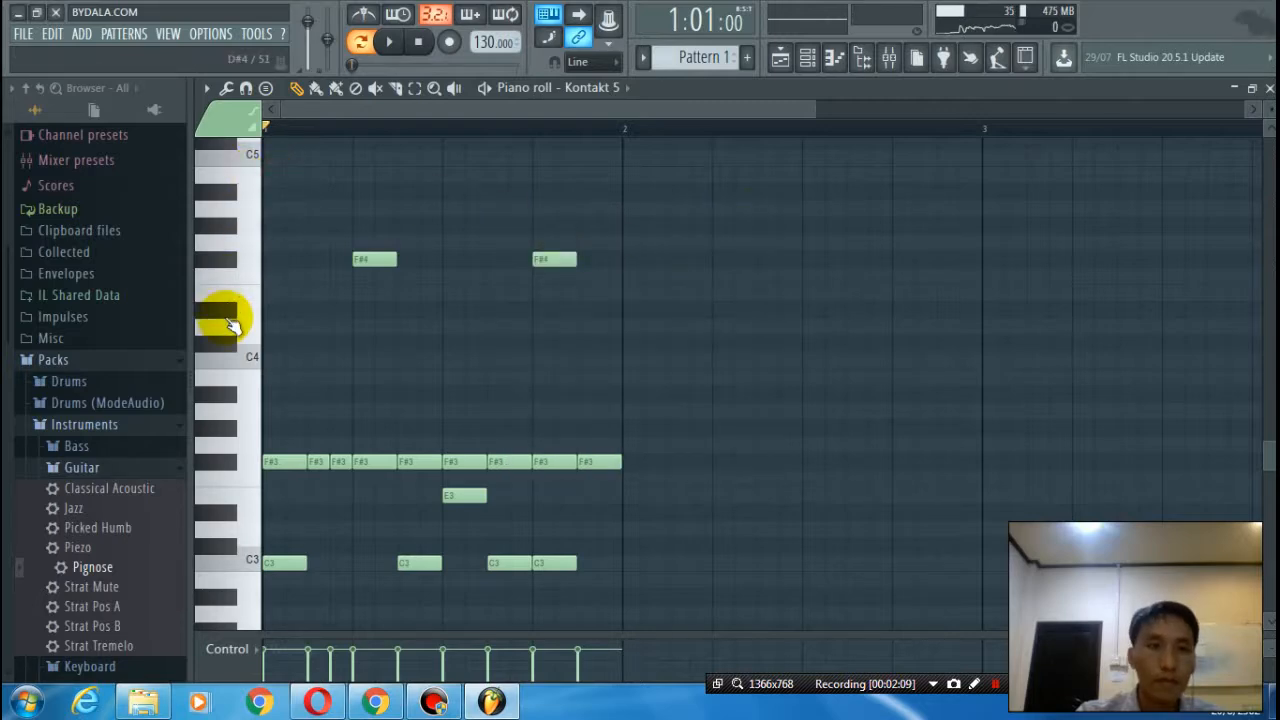
- Audition the drum sounds on the keys from around G#3 up to C#5
left_click(234, 348)
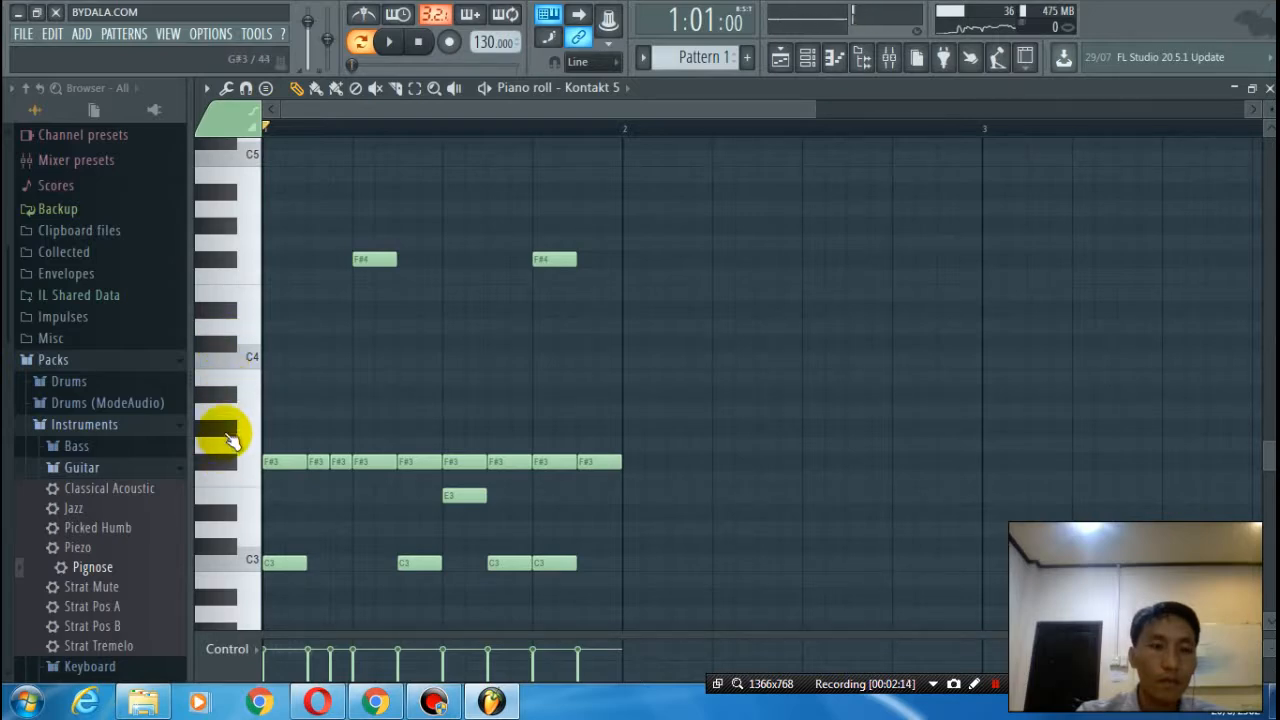
left_click(250, 367)
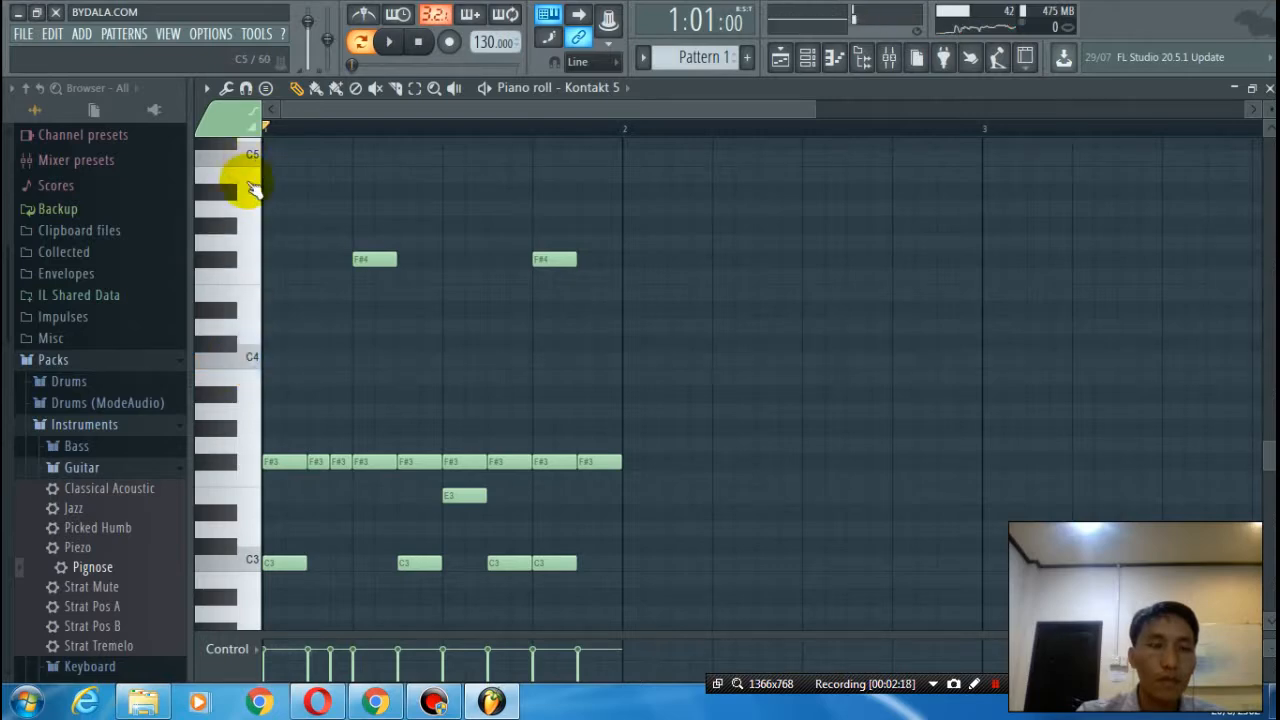
scroll(250, 186, "up", 2)
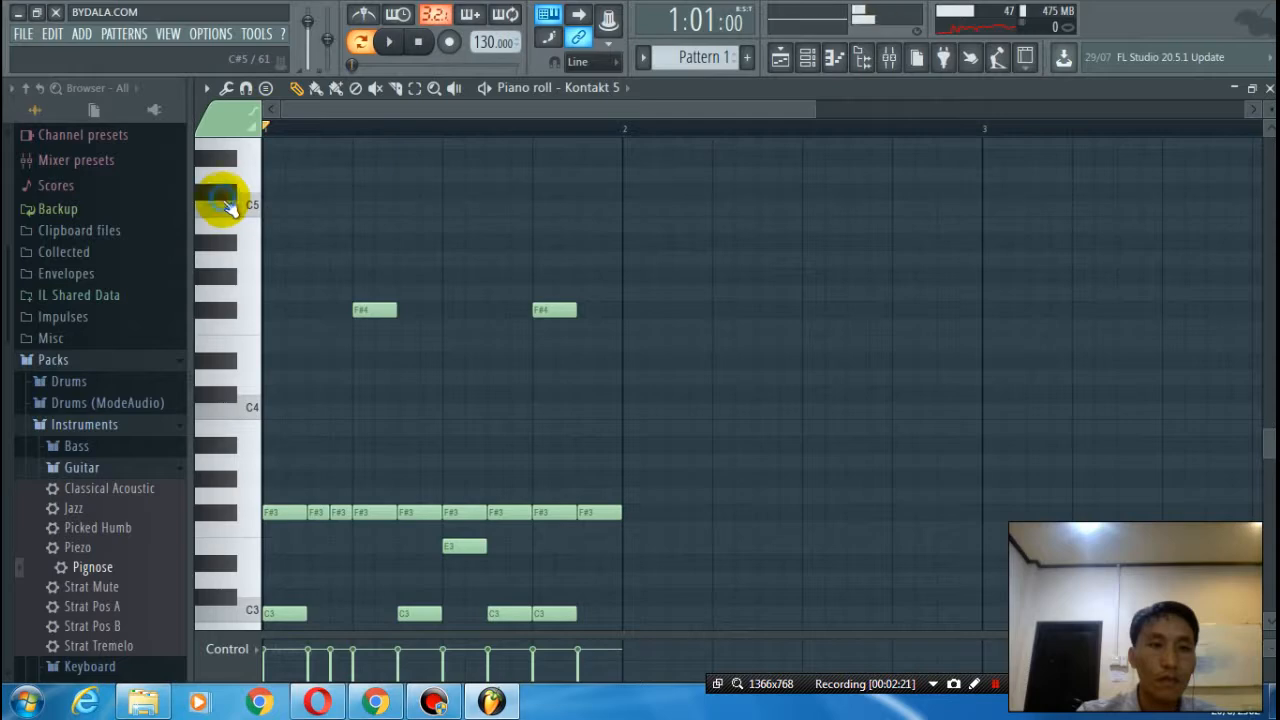
- Try two-step B4 notes at steps 1 and 9 of bar 1 during playback, removing both again
left_click(273, 228)
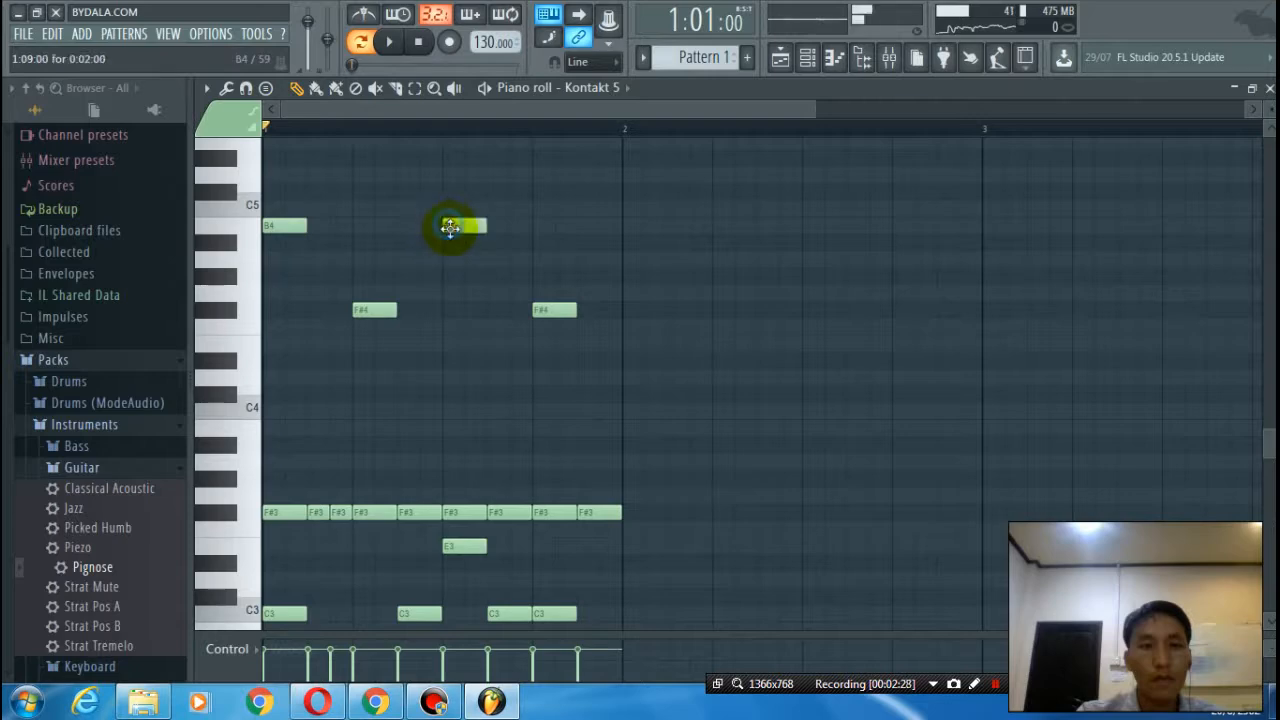
key("space")
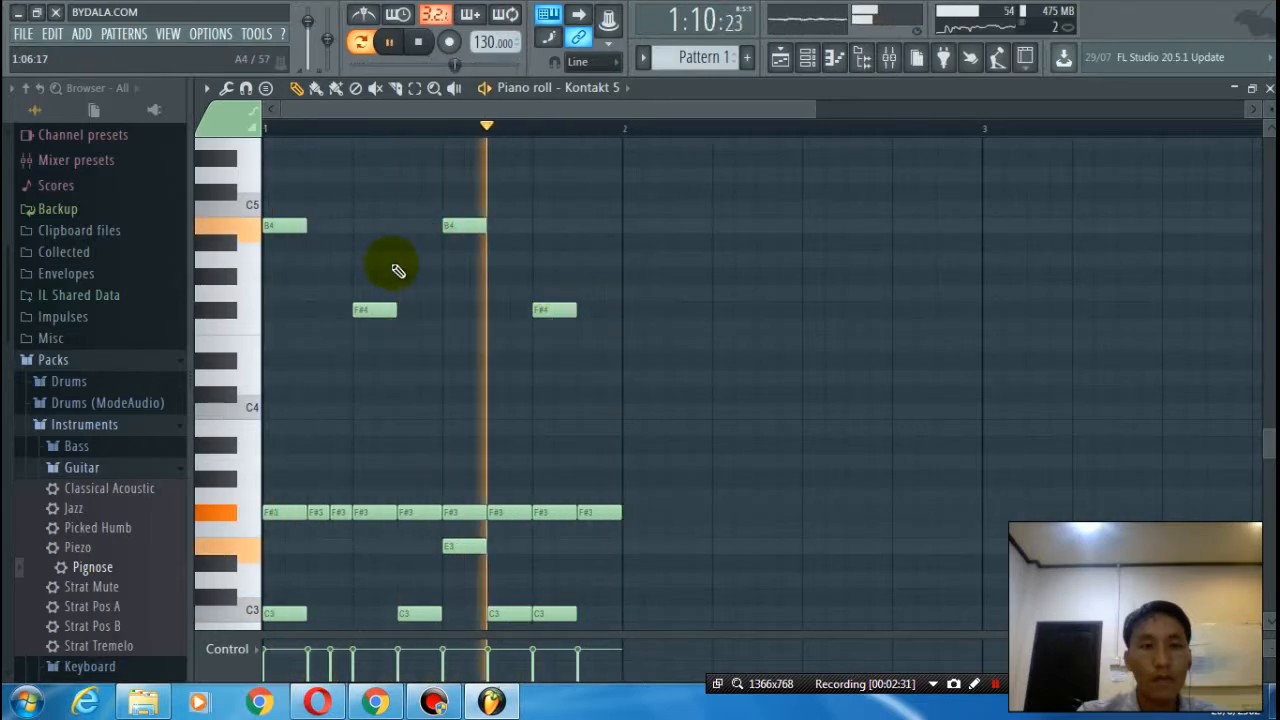
right_click(286, 224)
right_click(466, 228)
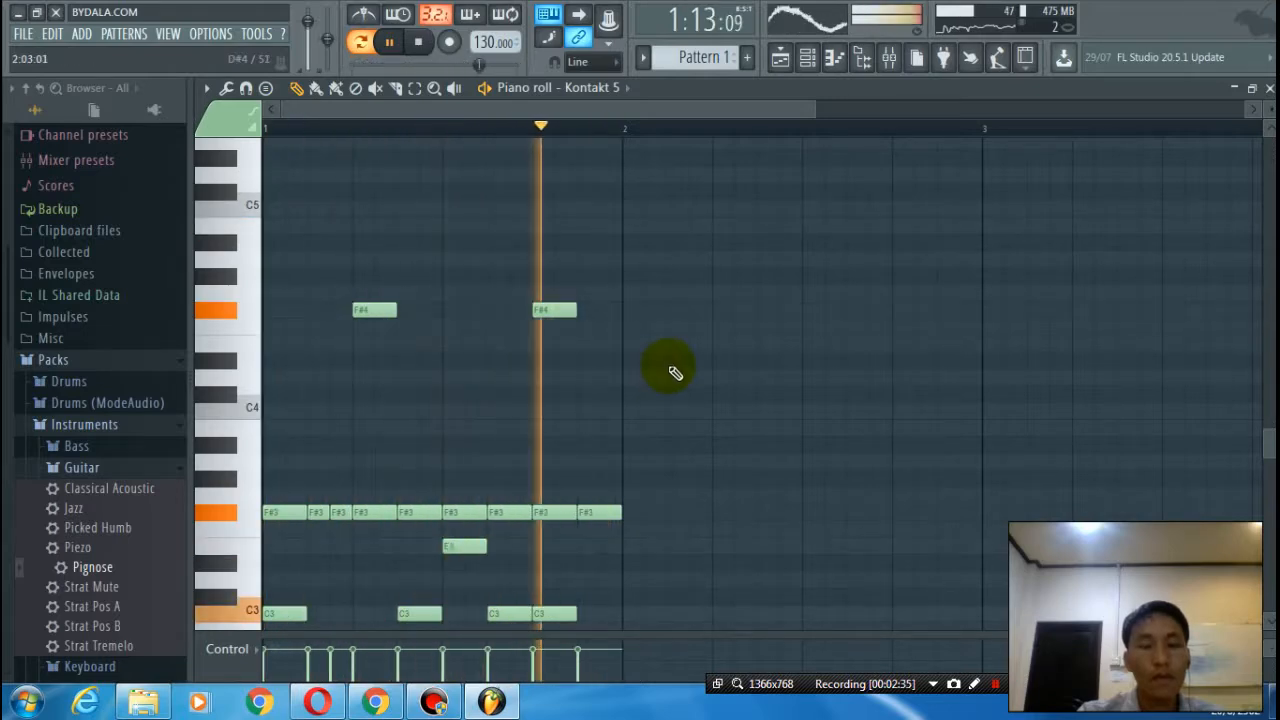
- Stop playback and lay Pattern 1 clips on Track 2 of the playlist across bars 1 to 5
scroll(675, 372, "down", 1)
scroll(675, 375, "down", 1)
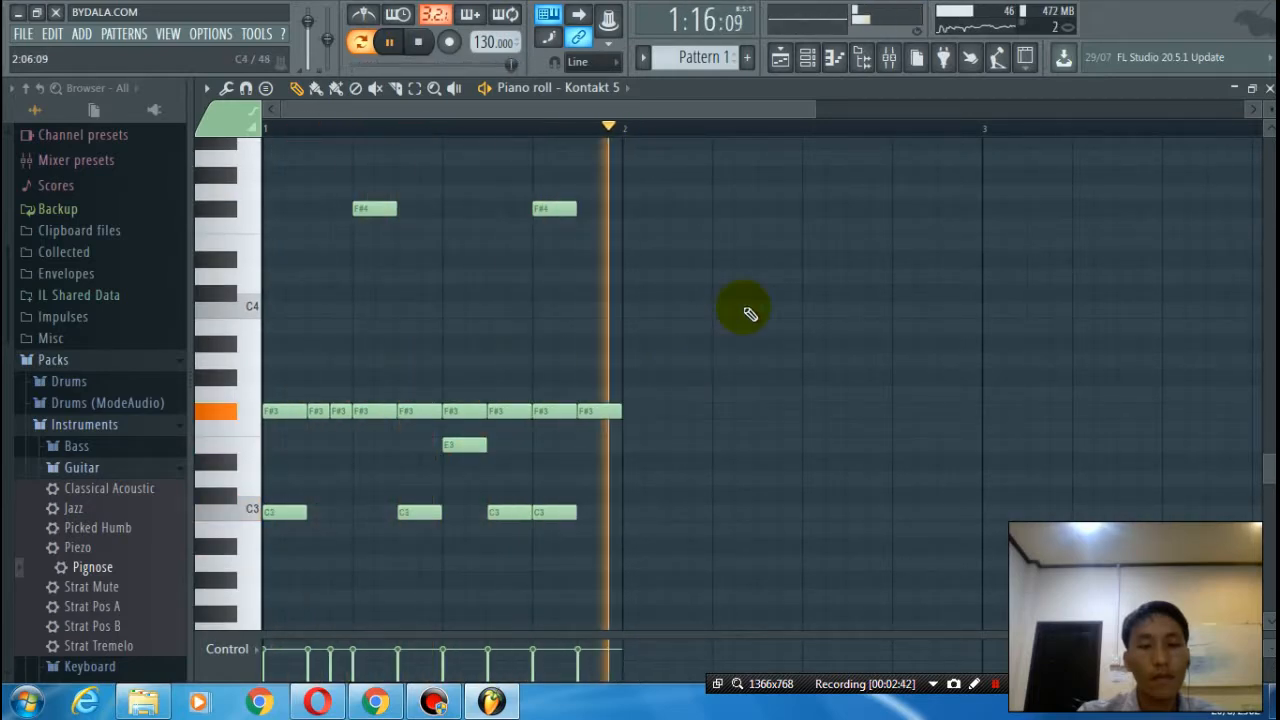
left_click(1269, 89)
left_click(761, 107)
key("space")
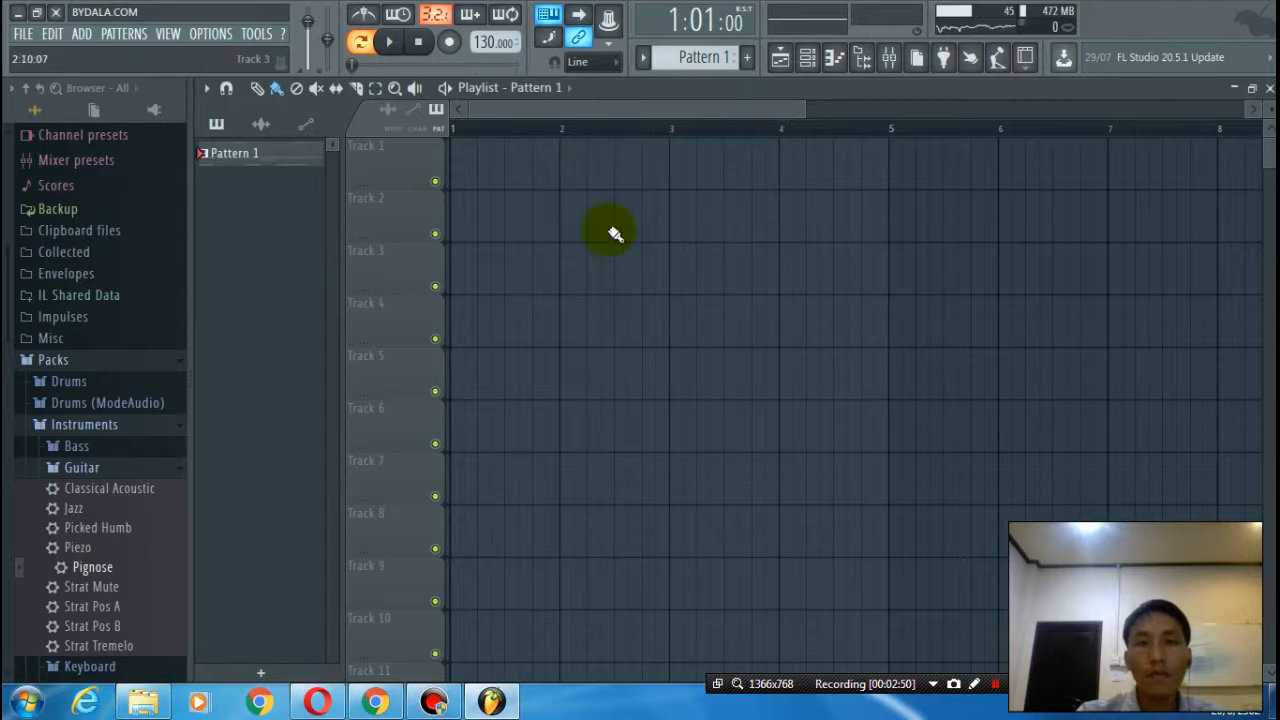
left_click(566, 222)
left_click(462, 214)
left_click_drag(680, 220, 940, 225)
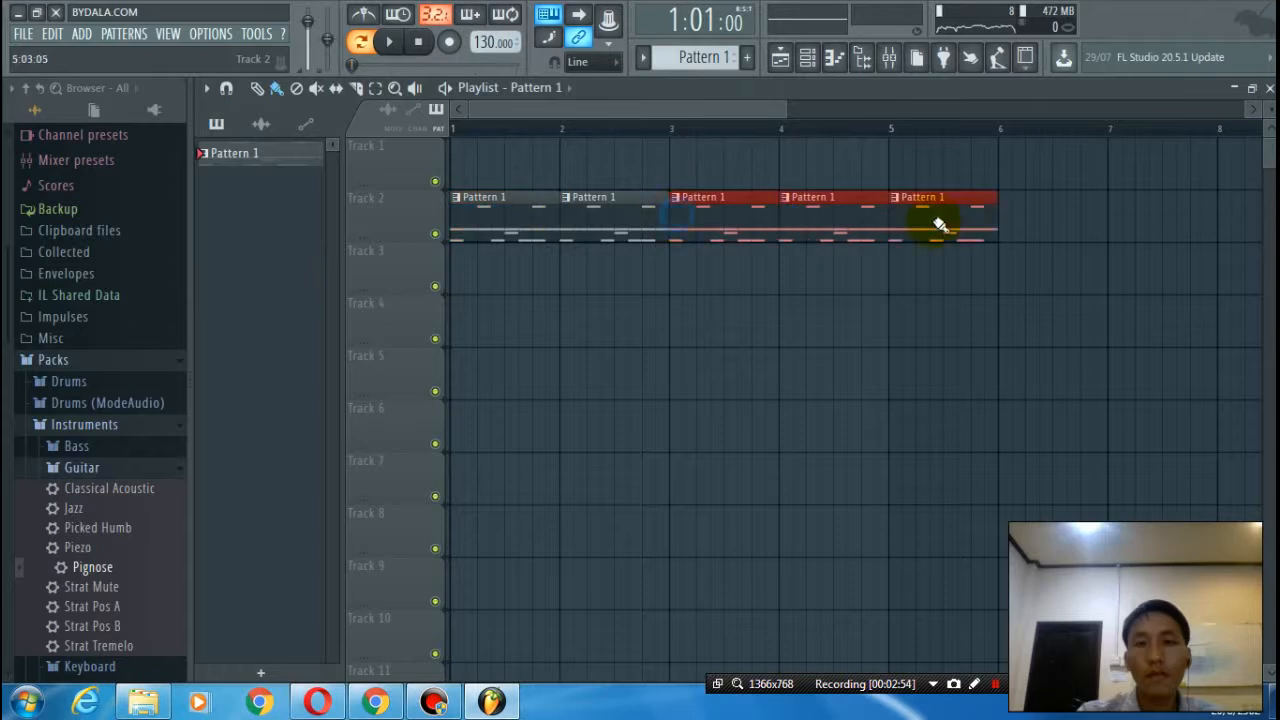
- Add a new empty pattern and place one clip of it at bar 1 of Track 3
left_click(748, 58)
left_click(768, 80)
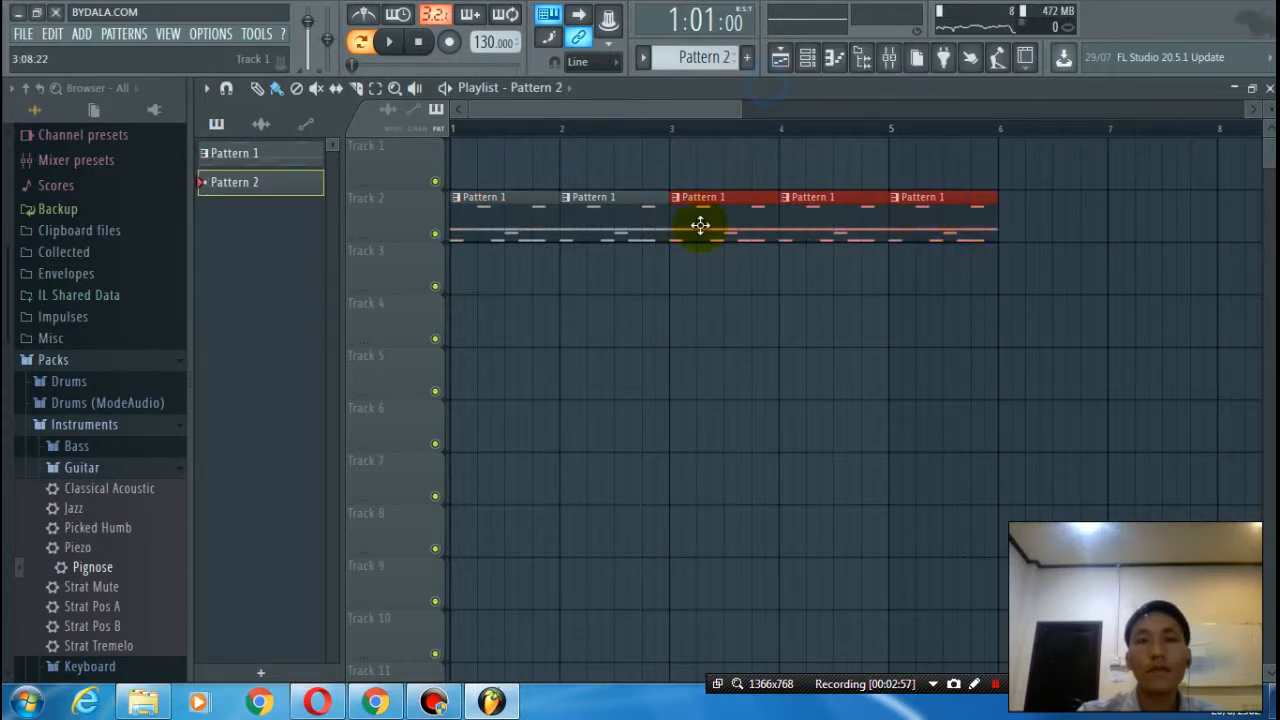
left_click(458, 280)
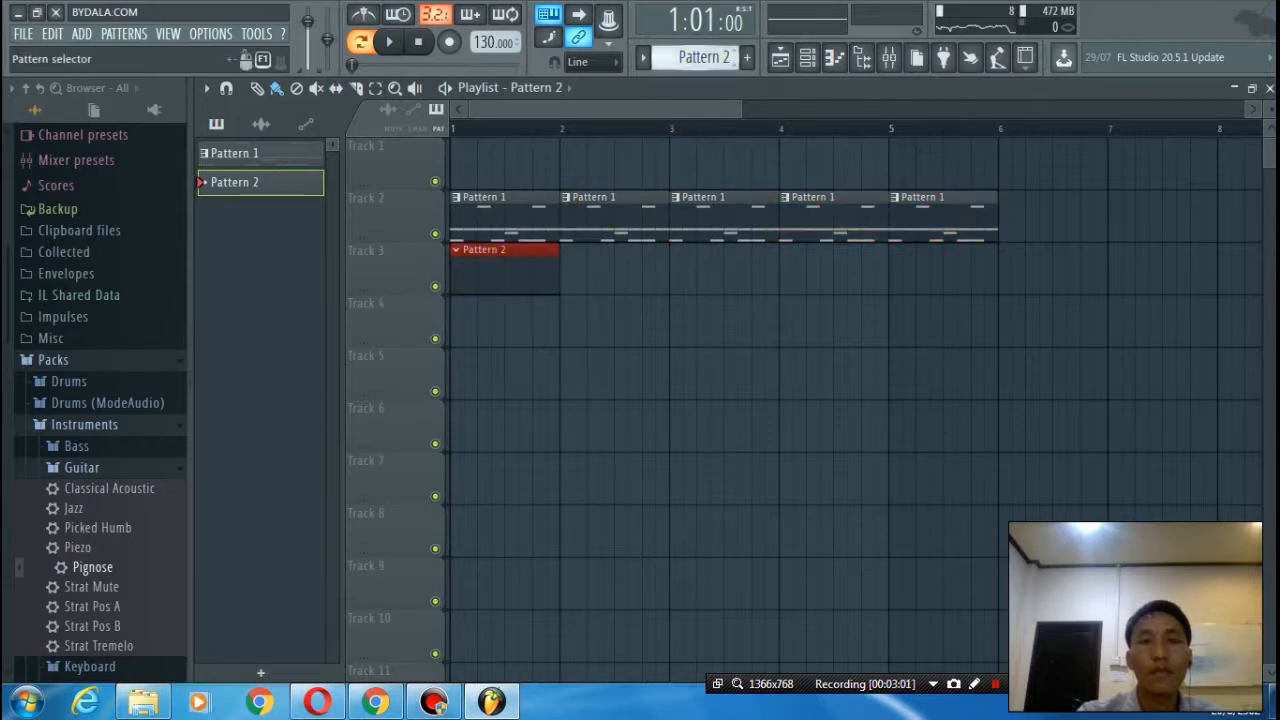
- Rename Pattern 2 as Bass
left_click(693, 60)
left_click(833, 149)
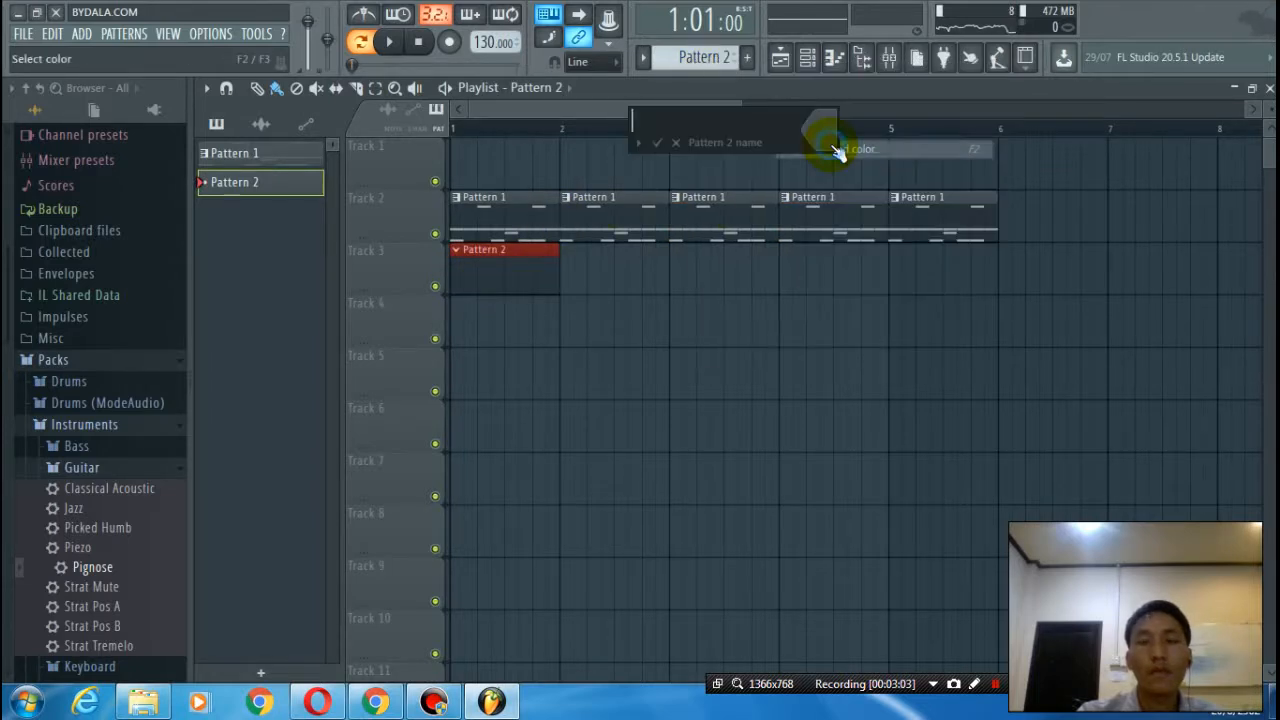
type("Bas")
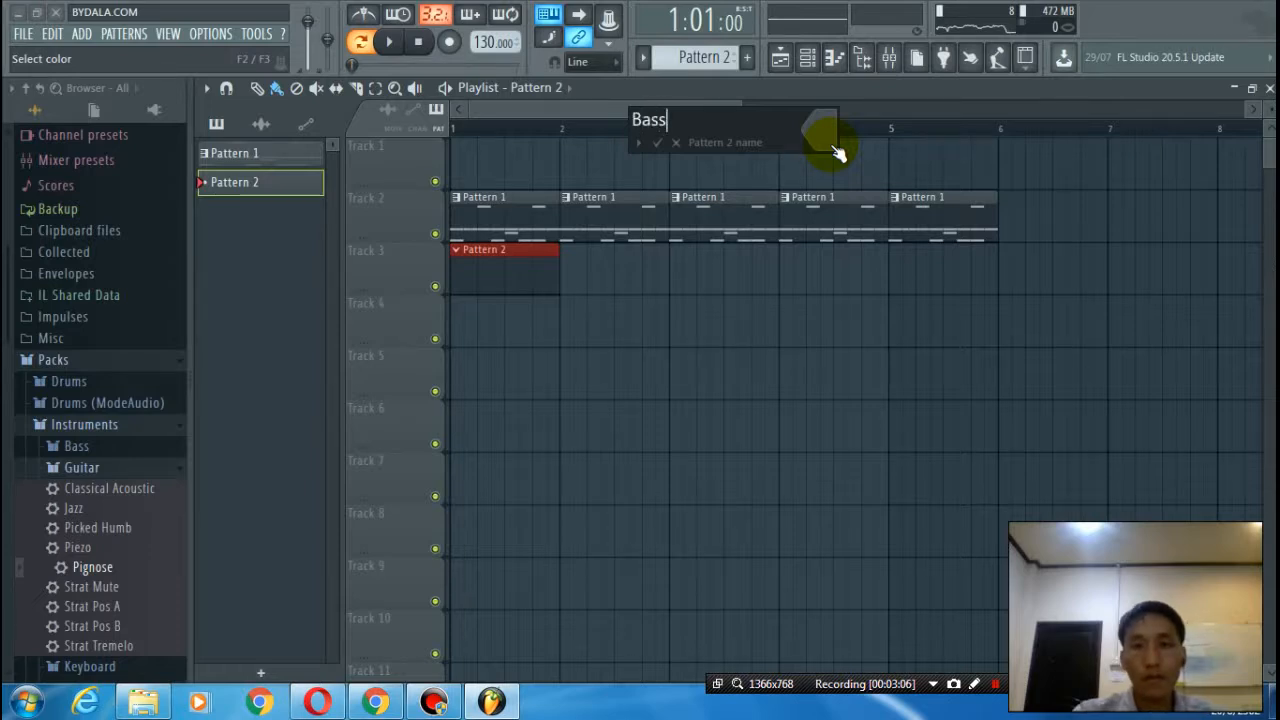
type("s")
left_click(657, 142)
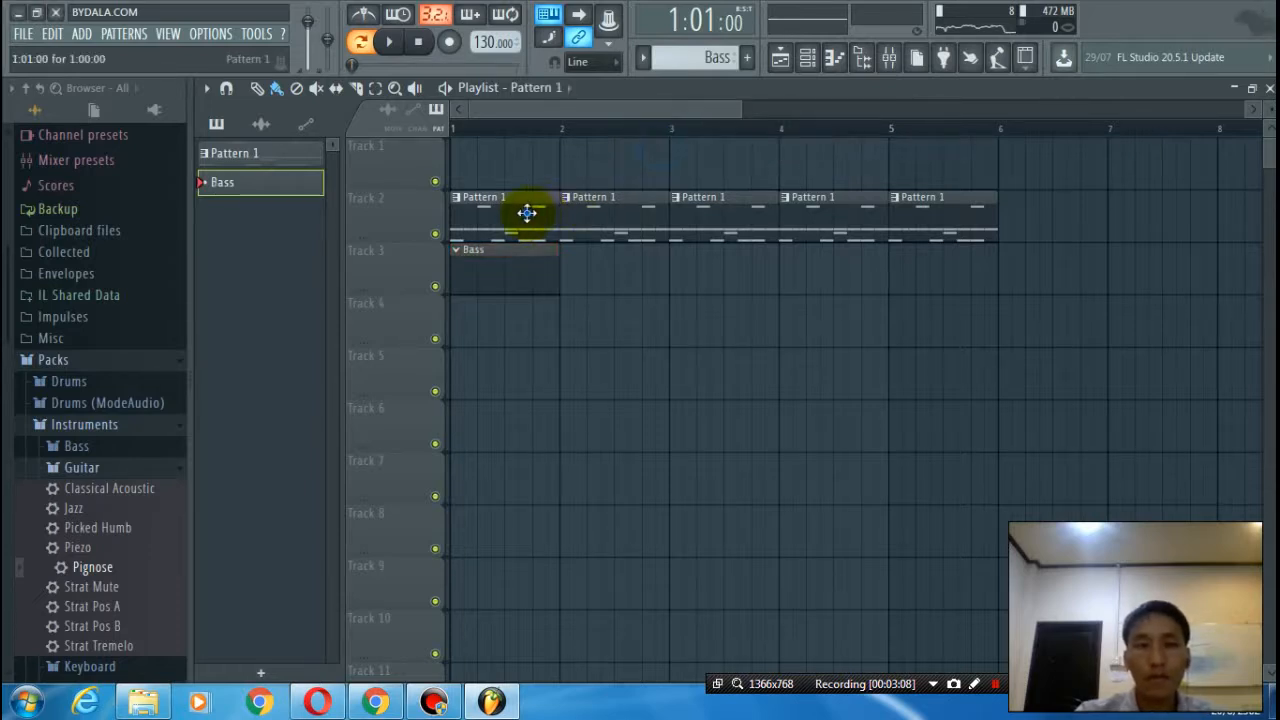
- Try to rename the drum pattern, Pattern 1, as Drum
scroll(714, 57, "up", 1)
left_click(714, 57)
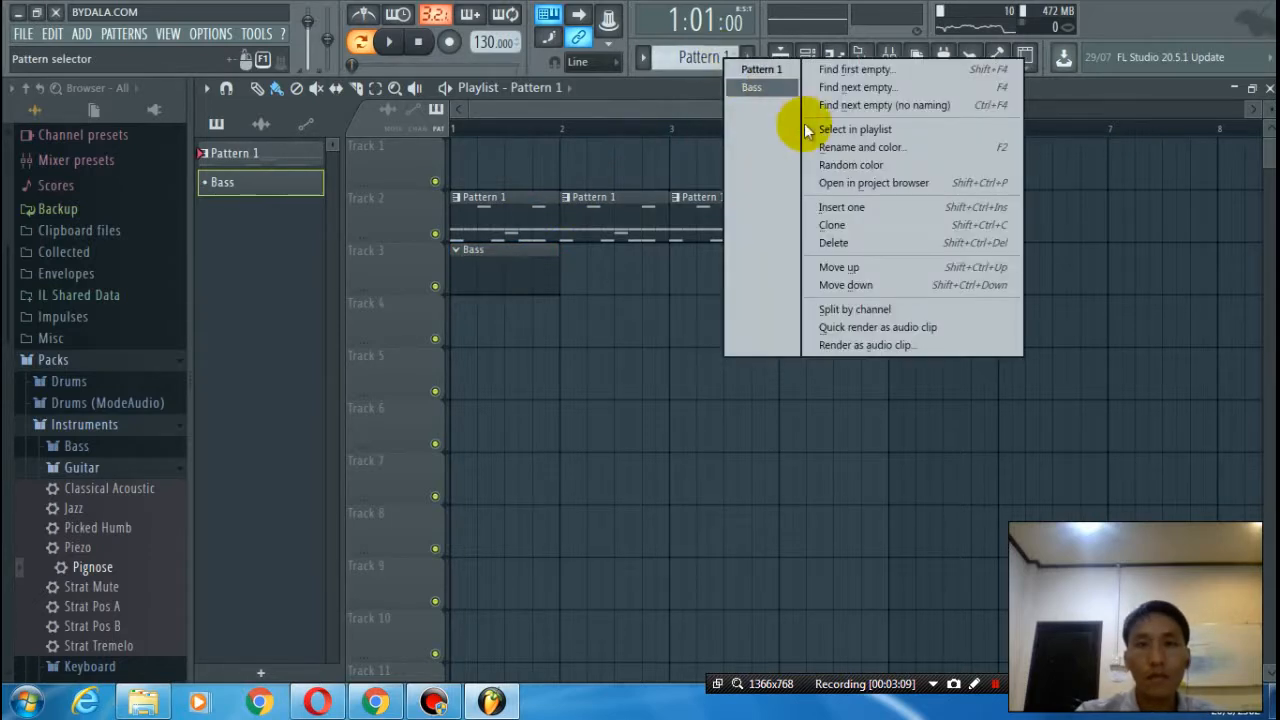
left_click(859, 147)
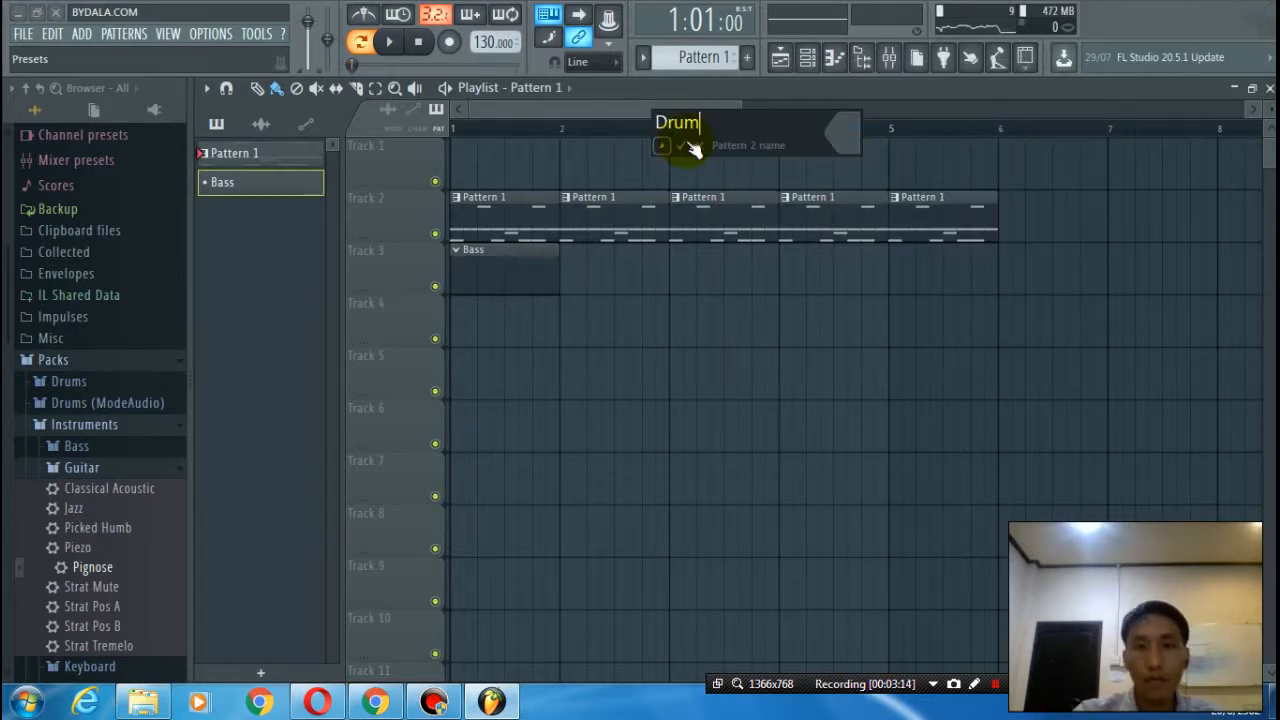
left_click(681, 147)
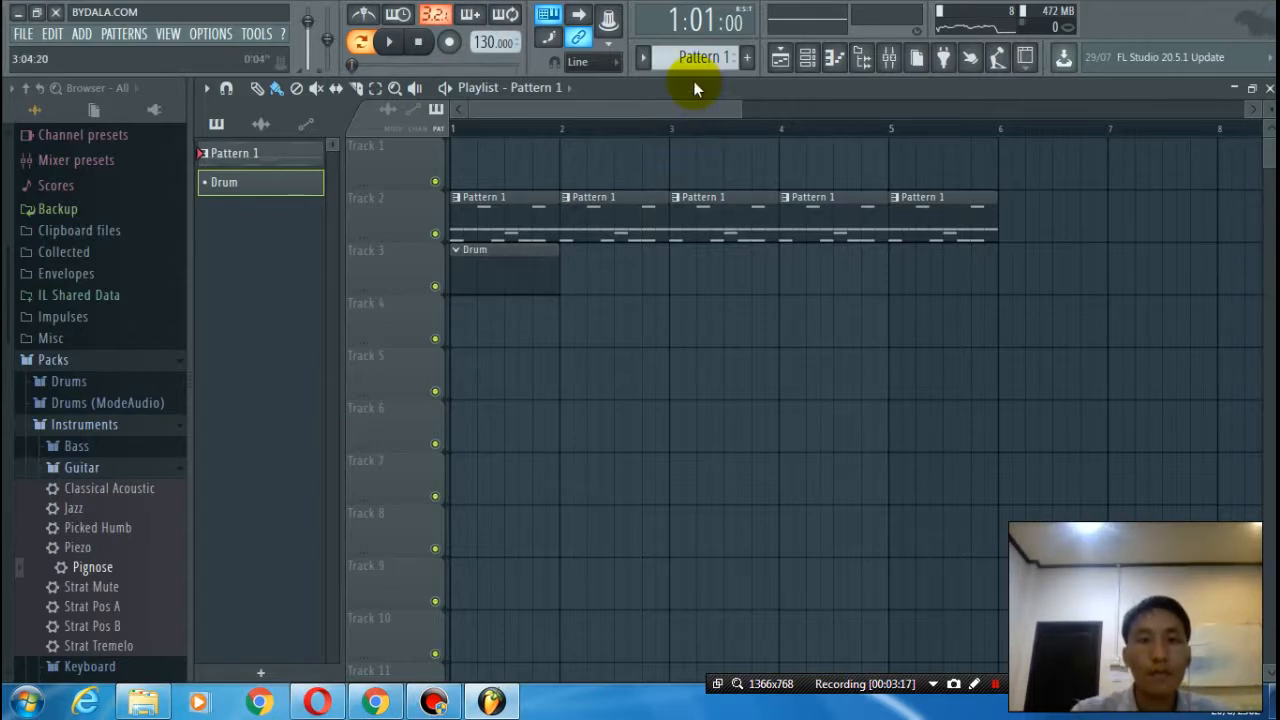
- Rename the pattern of the Track 3 clip back to Bass
left_click(513, 261)
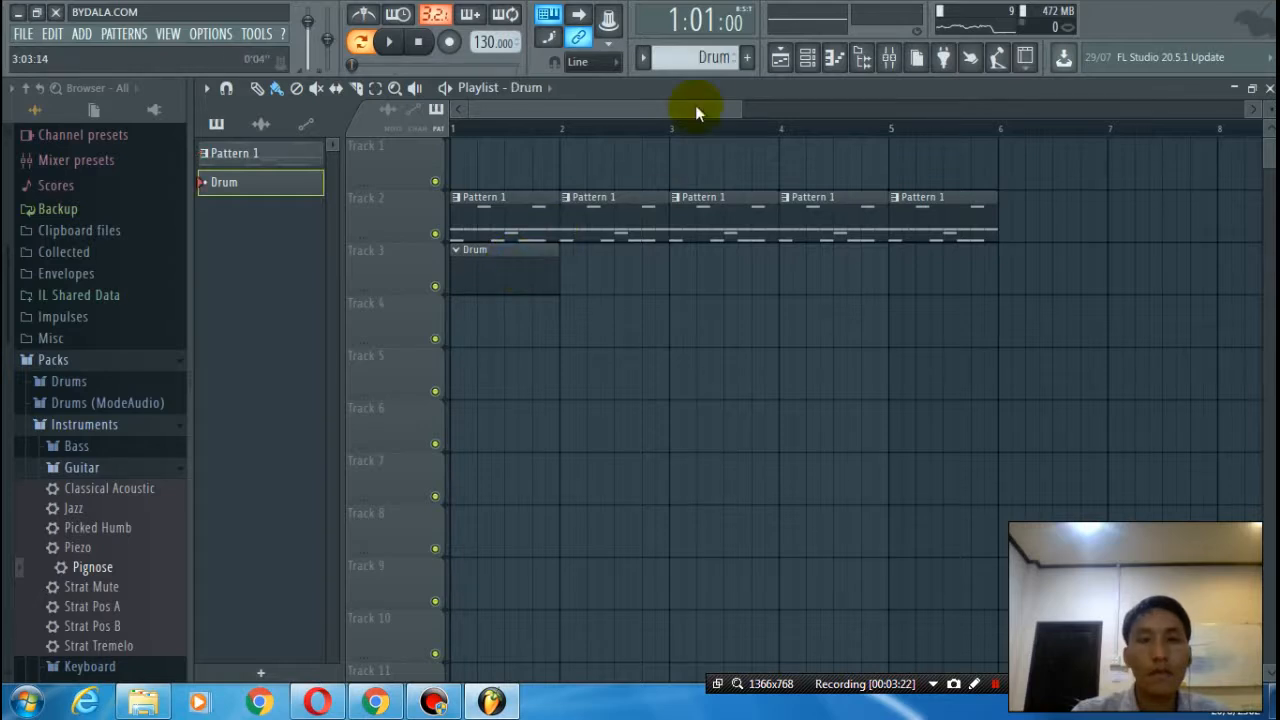
left_click(712, 56)
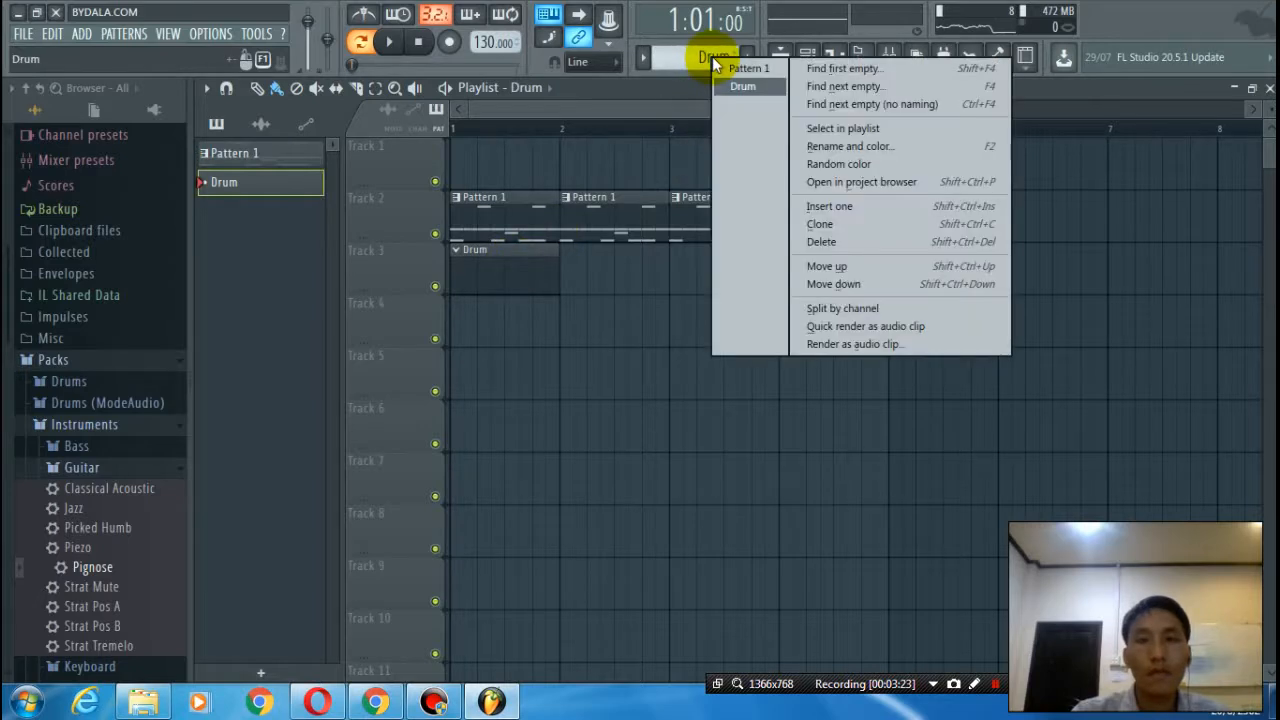
left_click(833, 140)
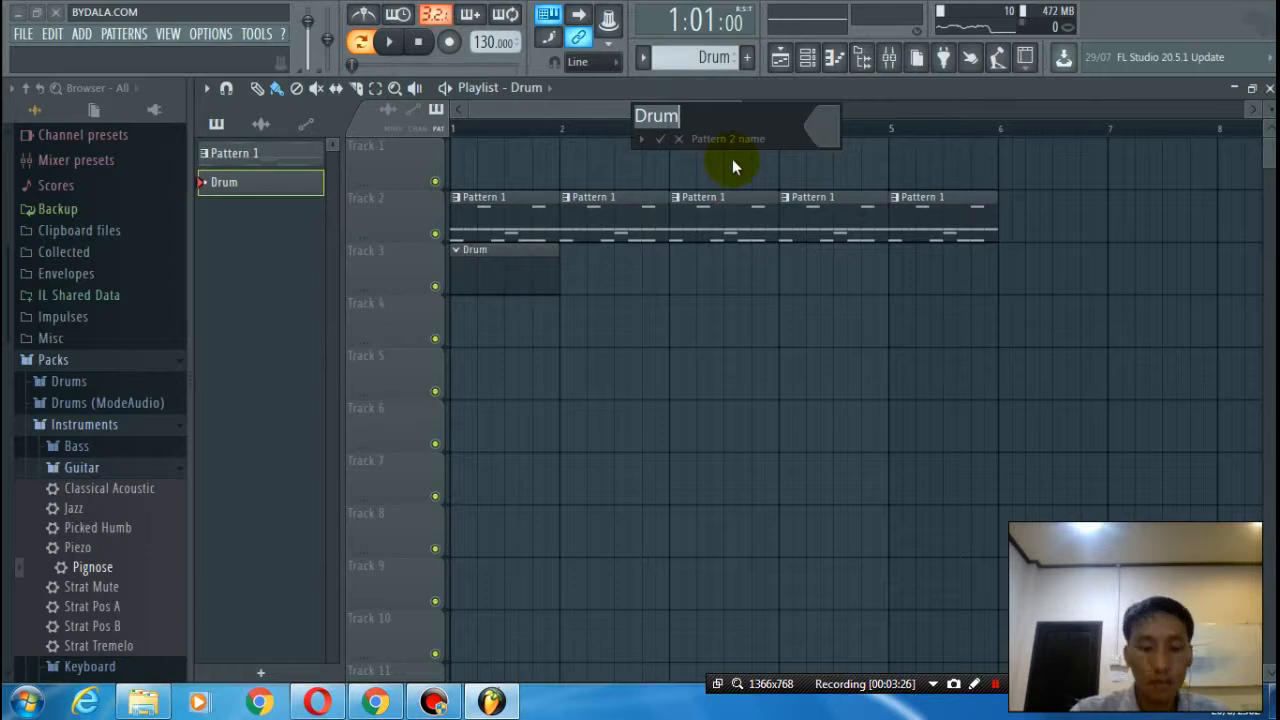
type("Bass")
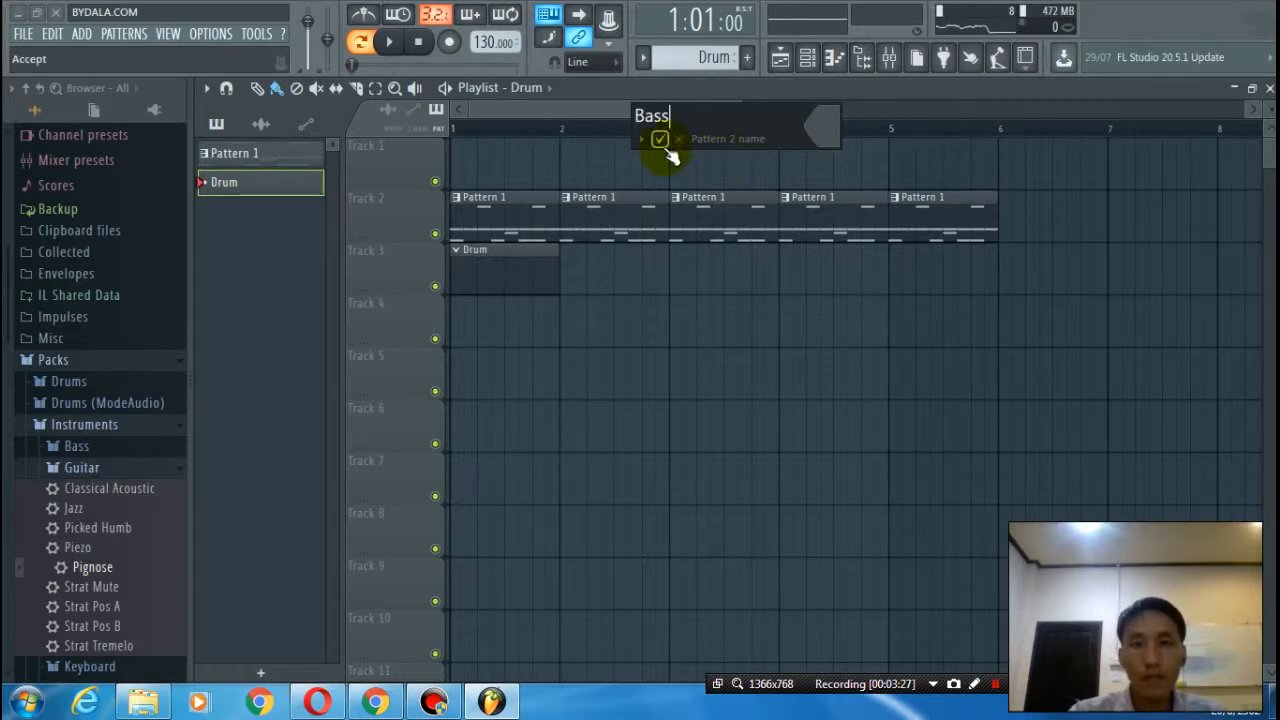
left_click(661, 140)
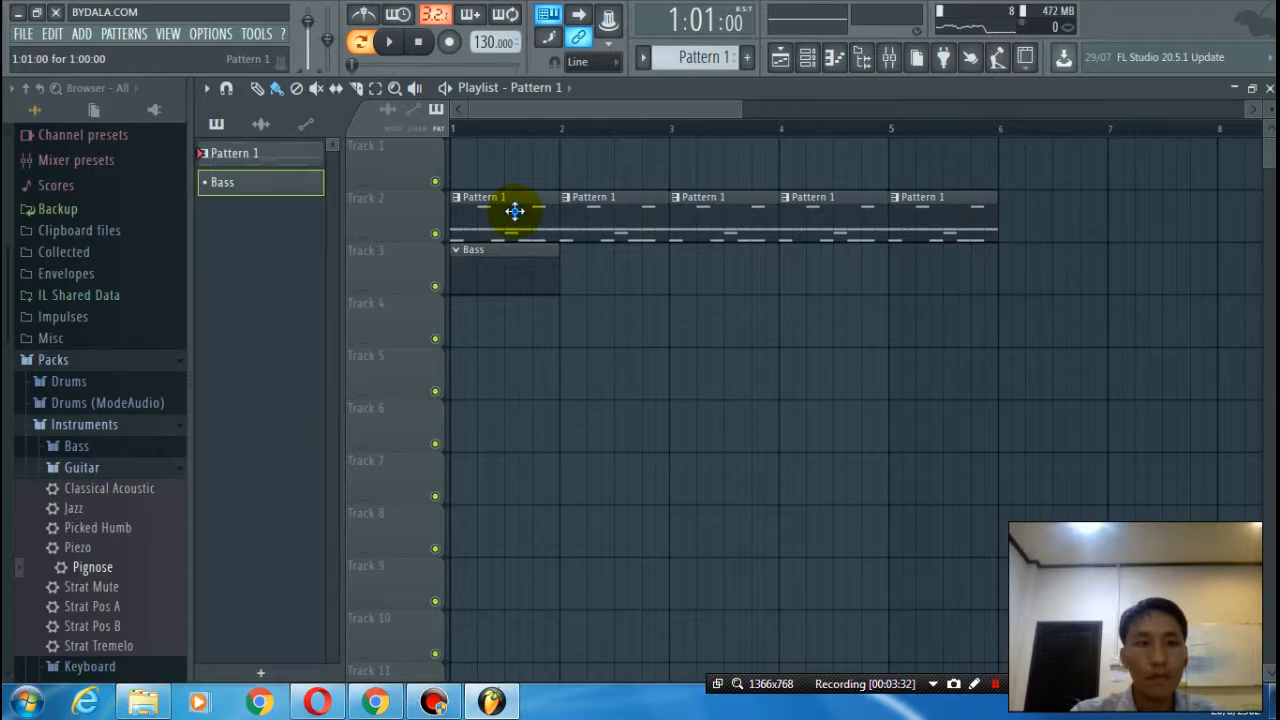
double_click(514, 210)
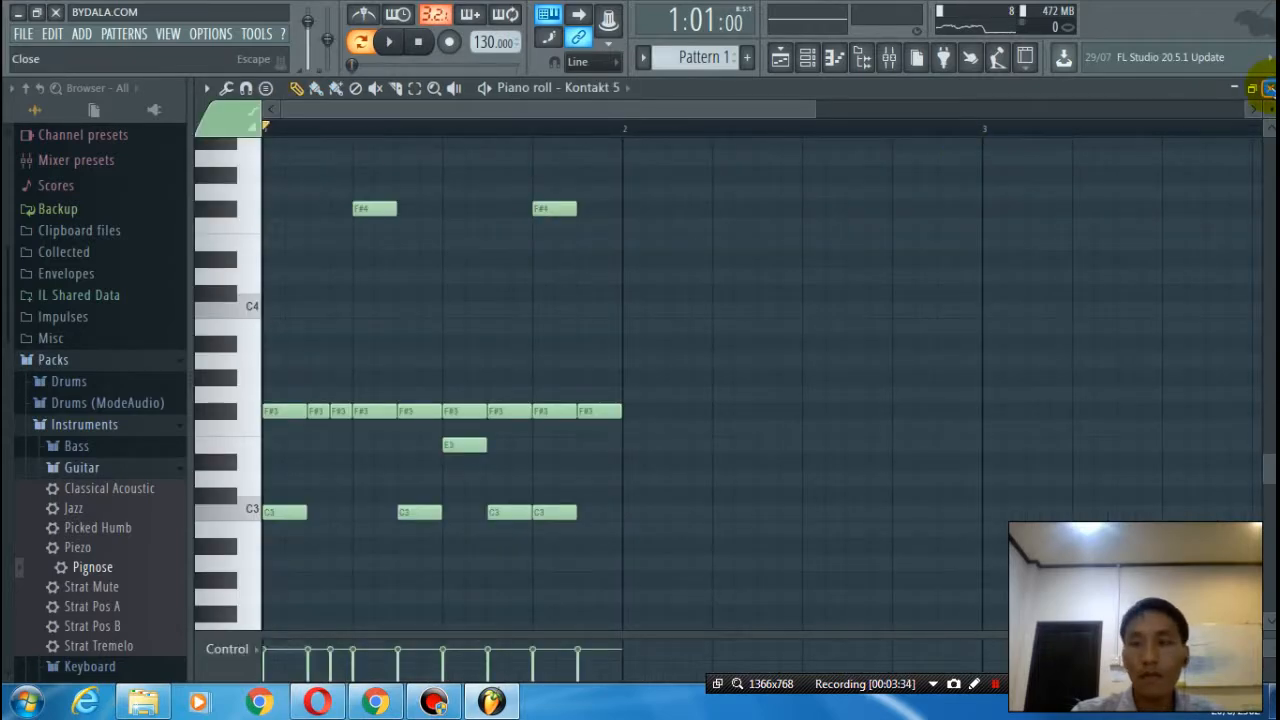
left_click(1268, 88)
left_click(700, 122)
left_click(513, 214)
left_click(700, 60)
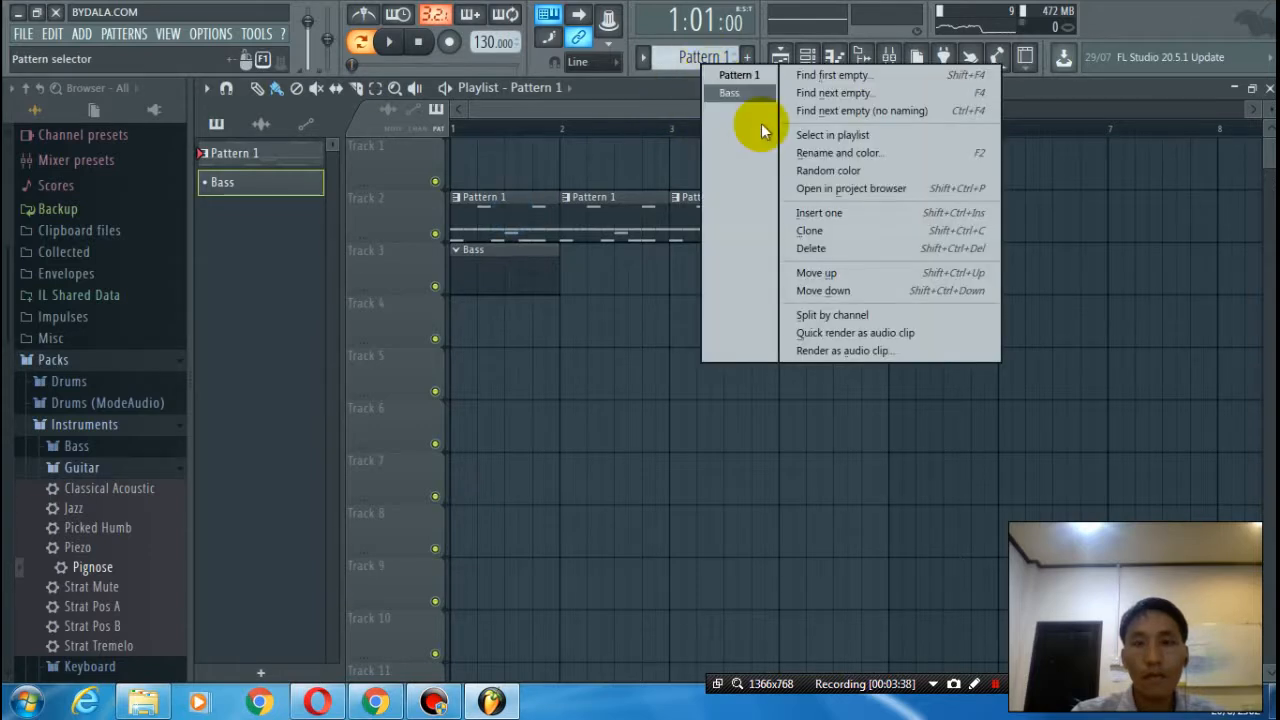
left_click(820, 155)
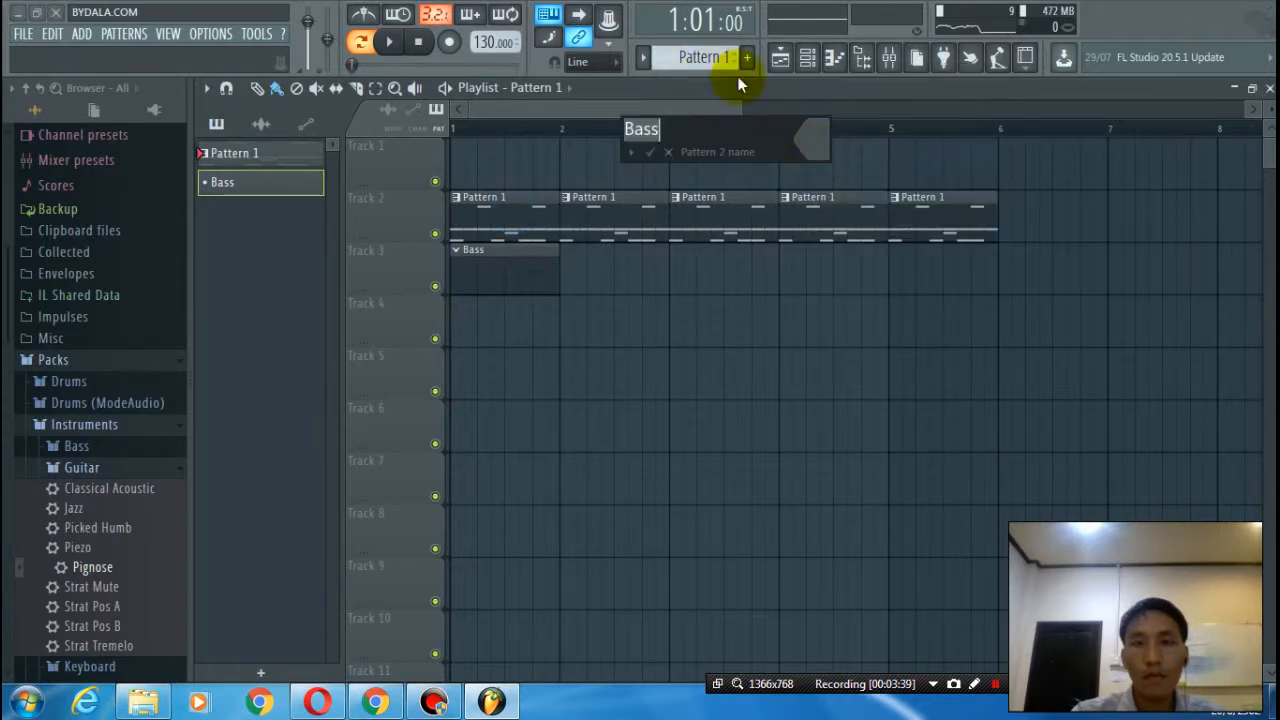
left_click(677, 152)
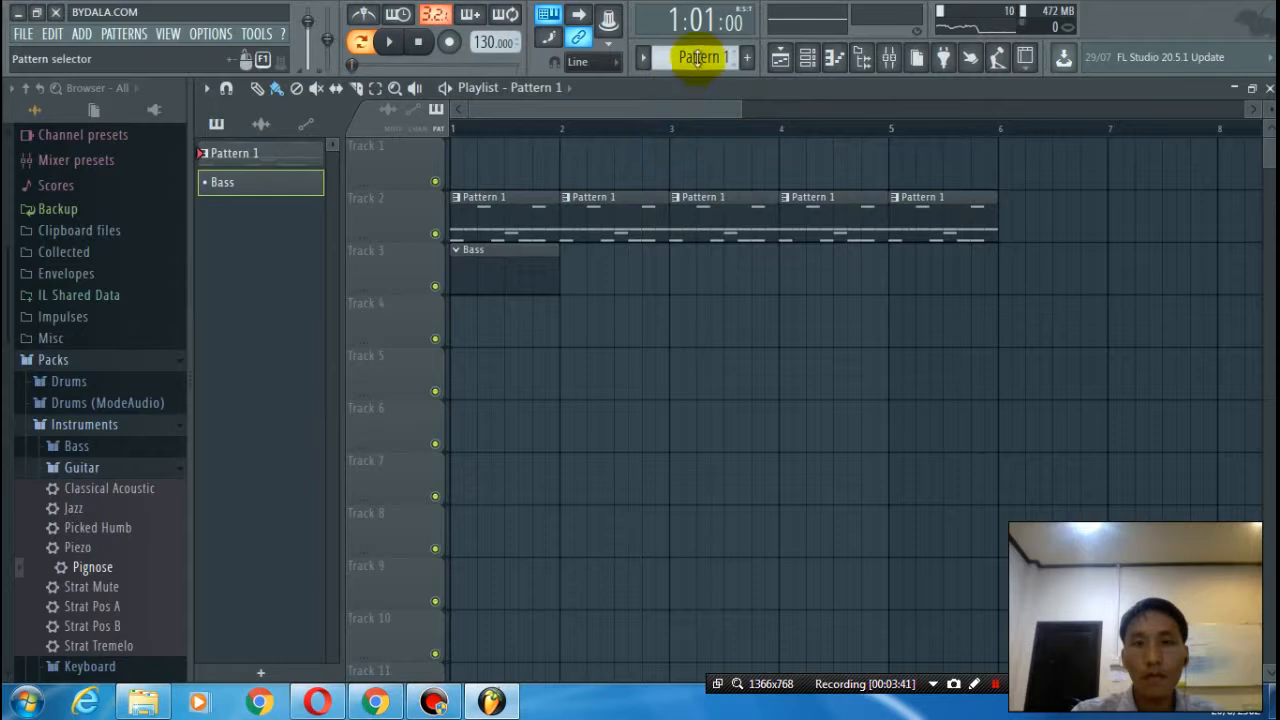
- Select all Pattern 1 clips in the playlist and try to rename the pattern
left_click(701, 55)
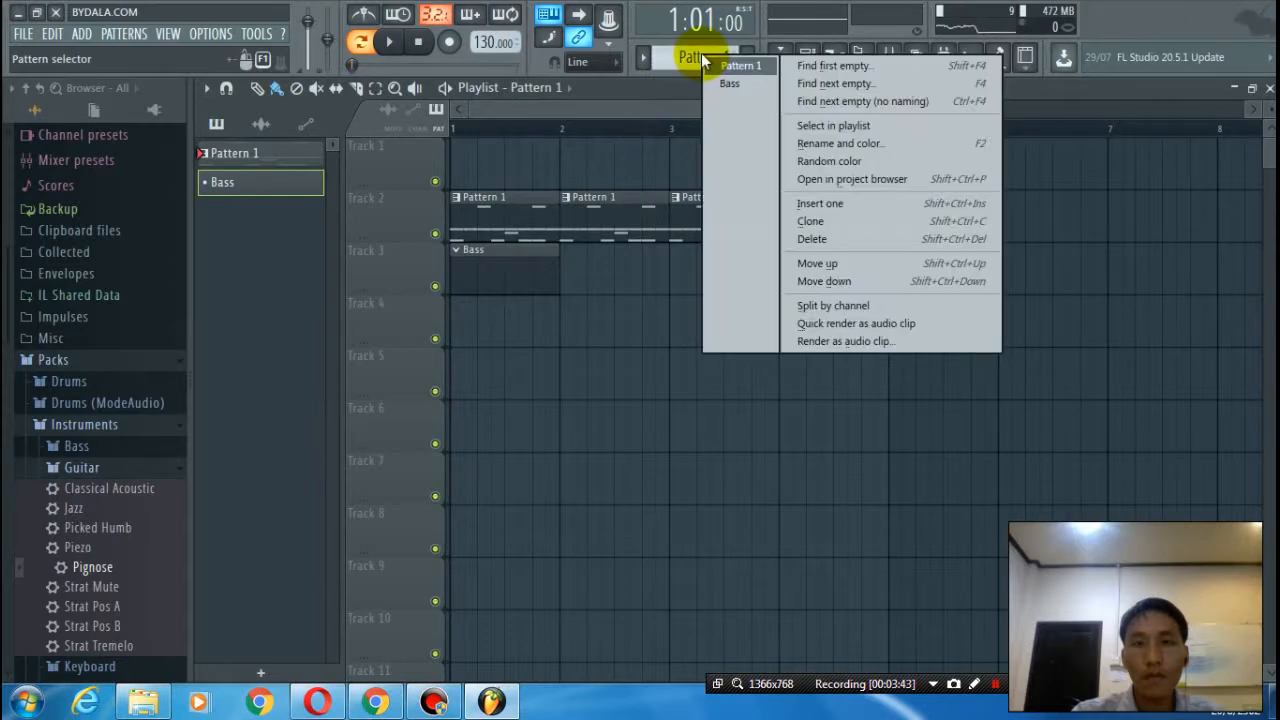
left_click(836, 126)
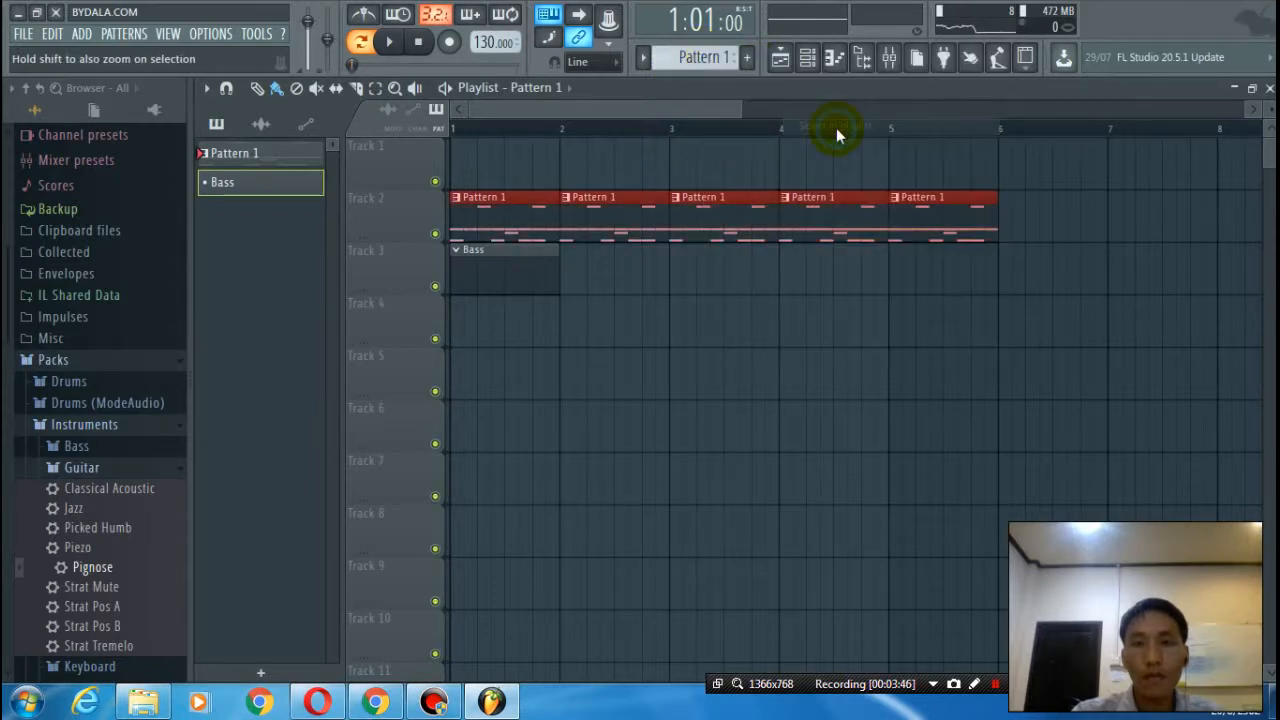
left_click(699, 57)
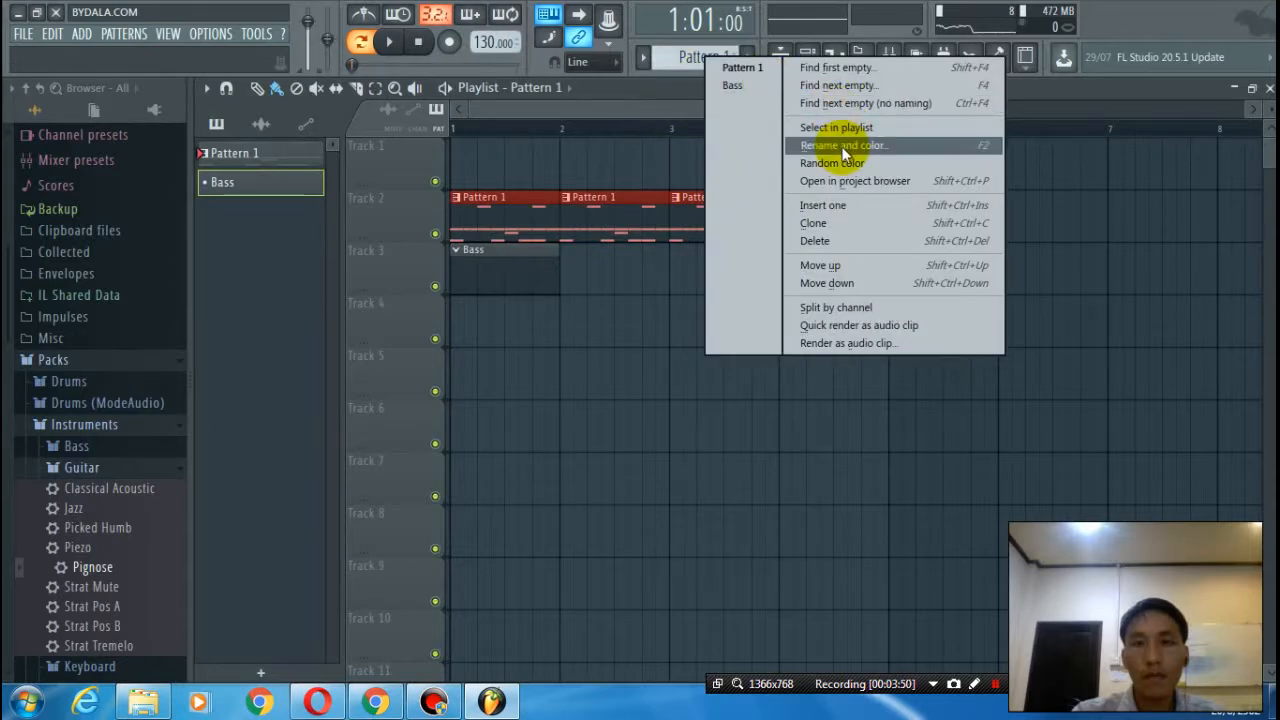
left_click(843, 146)
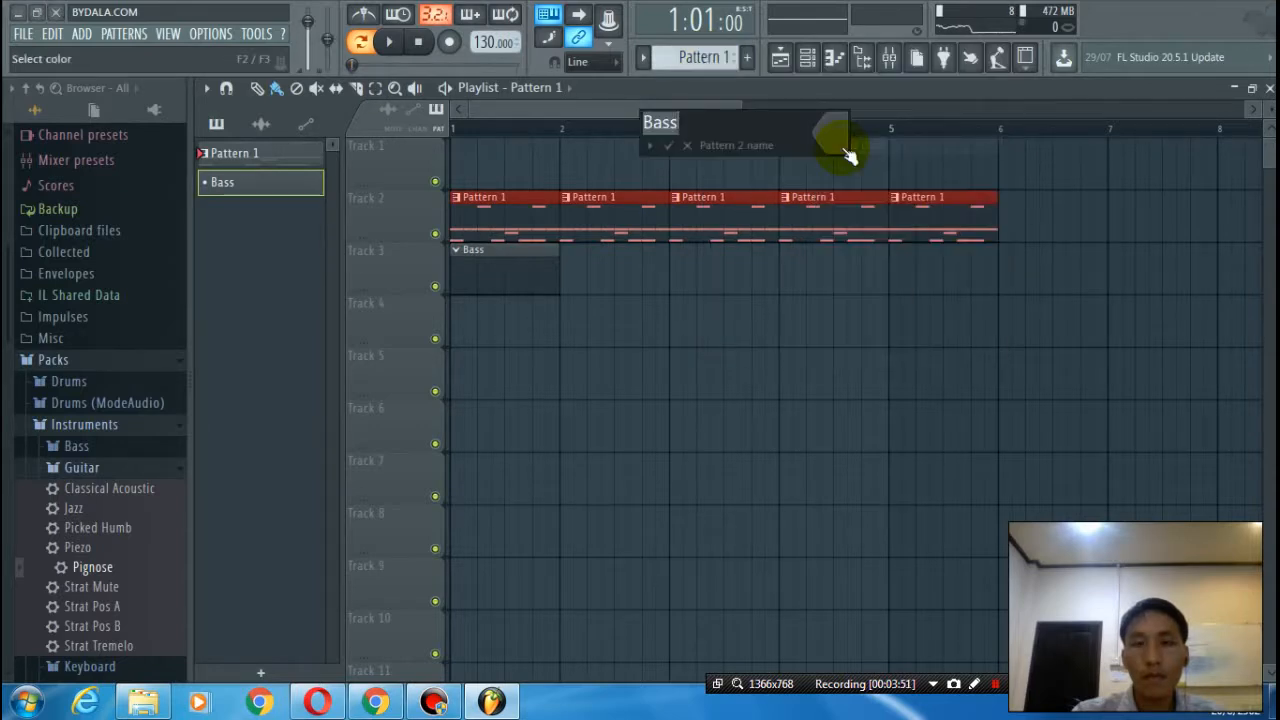
left_click(668, 145)
left_click(671, 317)
right_click(674, 314)
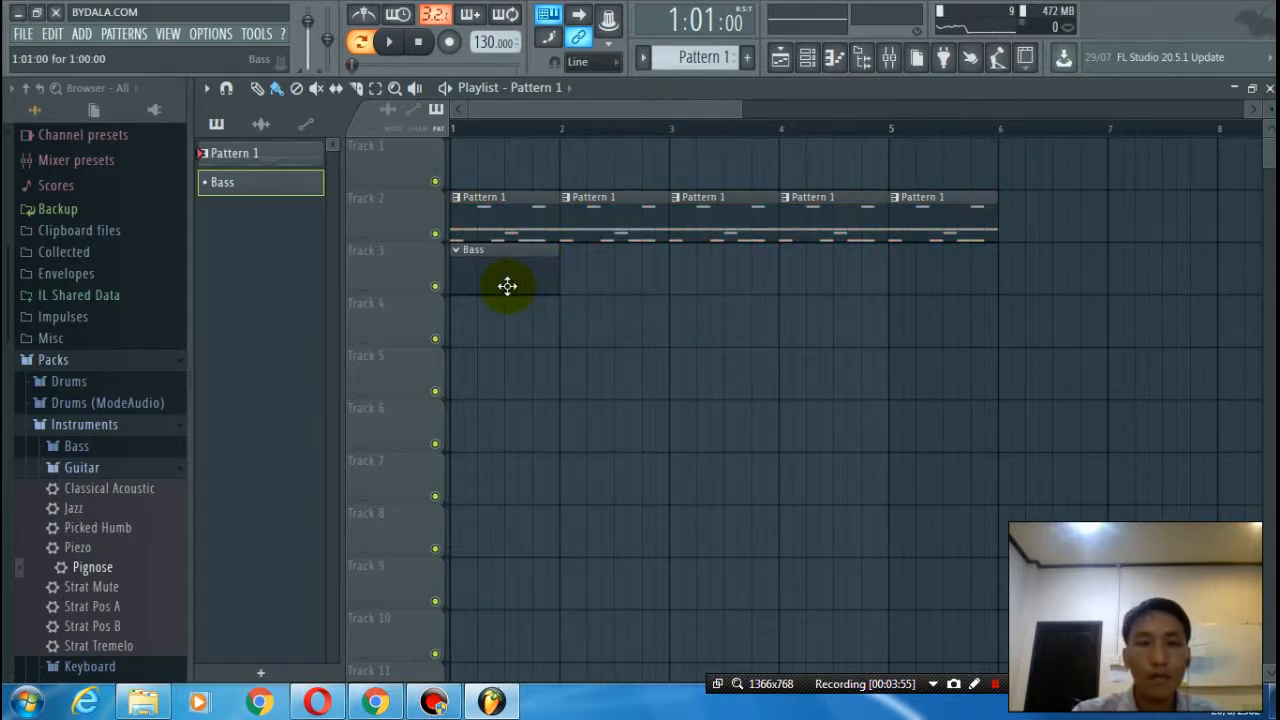
- Select Pattern 1 in the playlist's pattern list and rename it as Drum
left_click(293, 153)
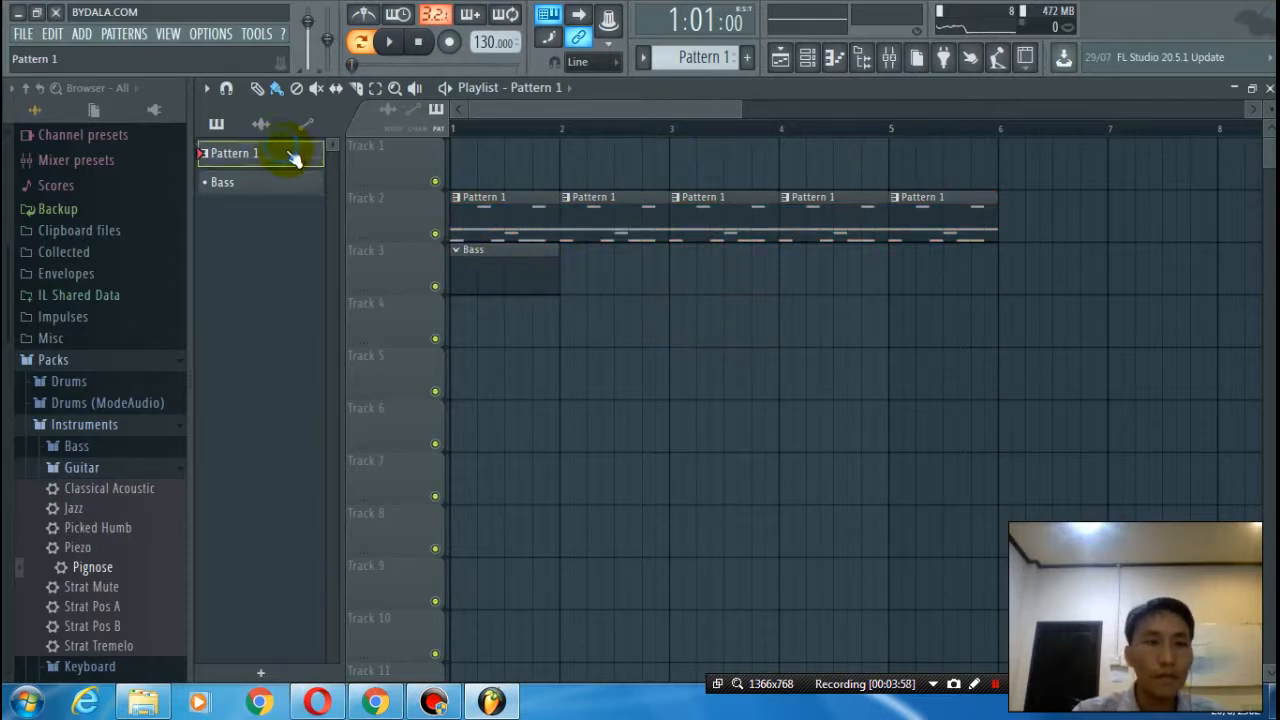
left_click(714, 58)
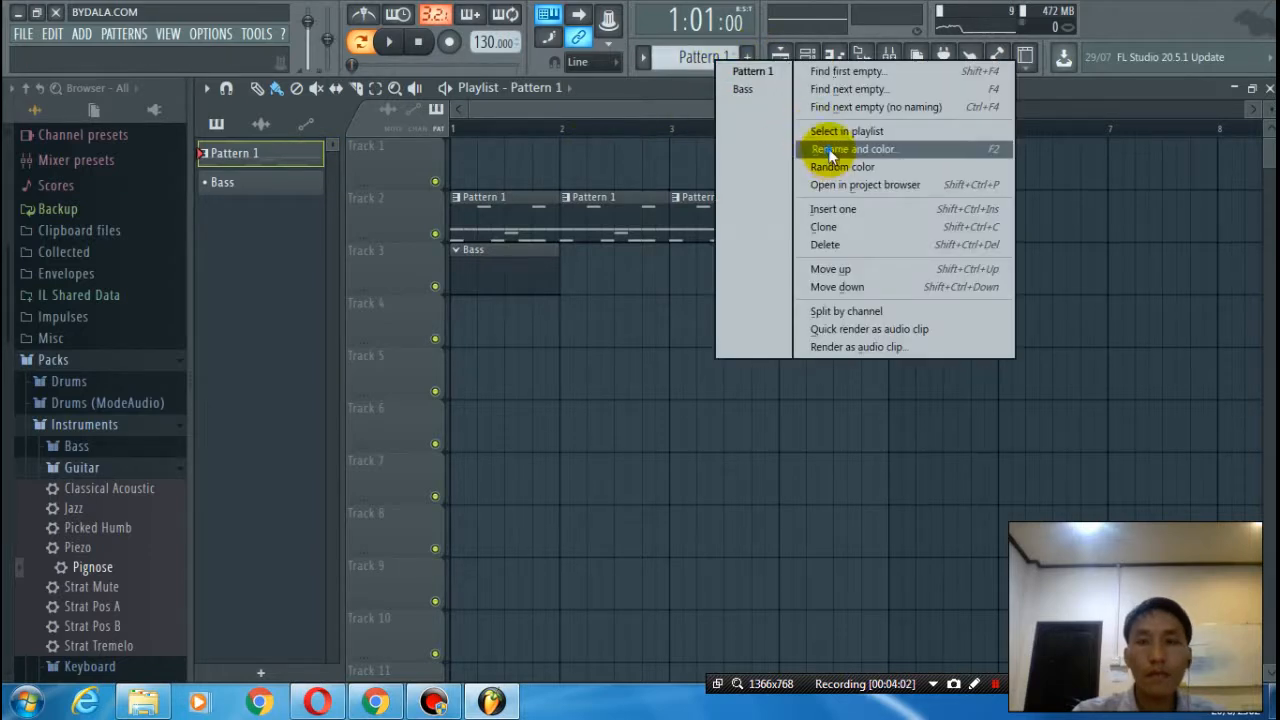
left_click(829, 150)
type("Drum")
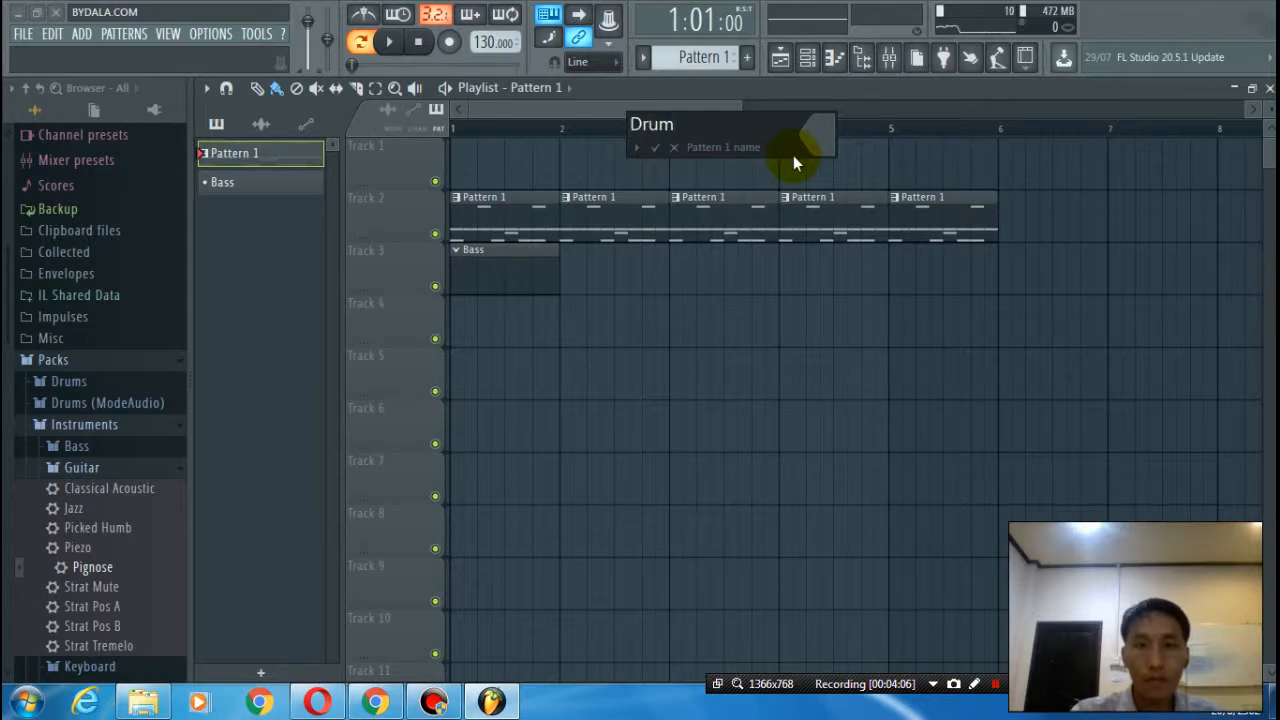
left_click(655, 147)
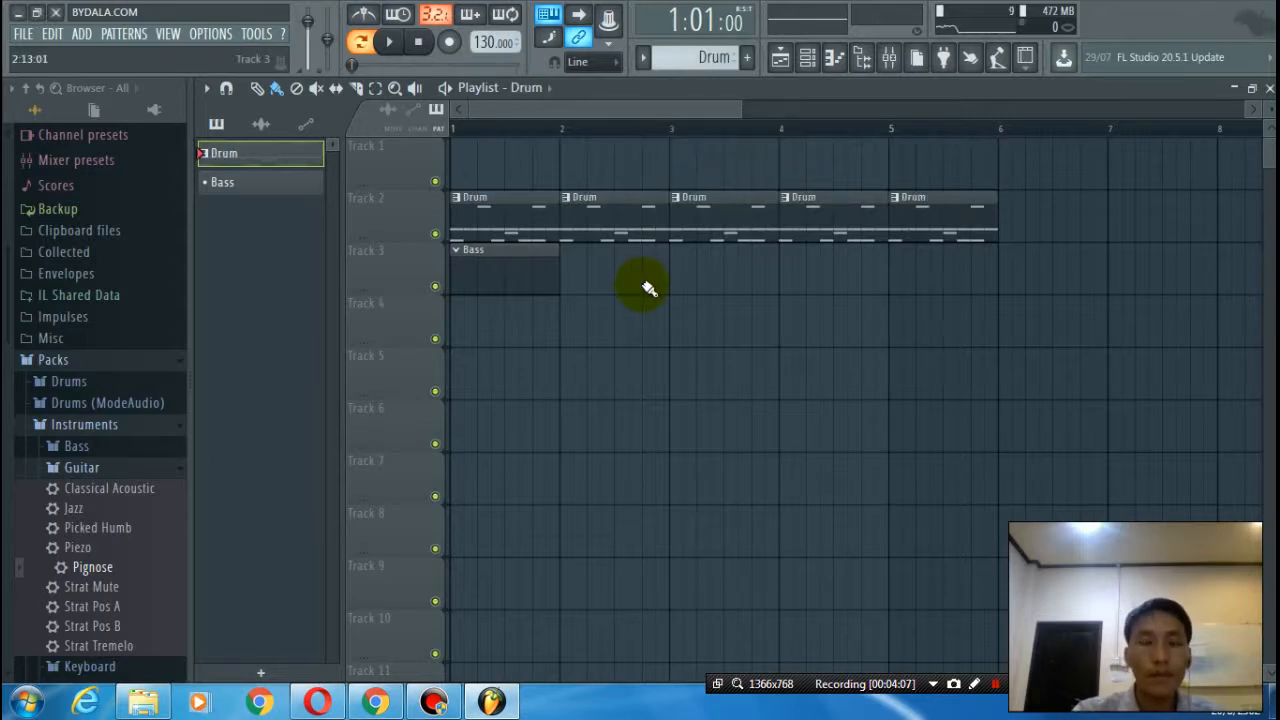
- For the Bass pattern, add the Classic 80 bass from the Instruments pack as a new channel in the channel rack
left_click(492, 268)
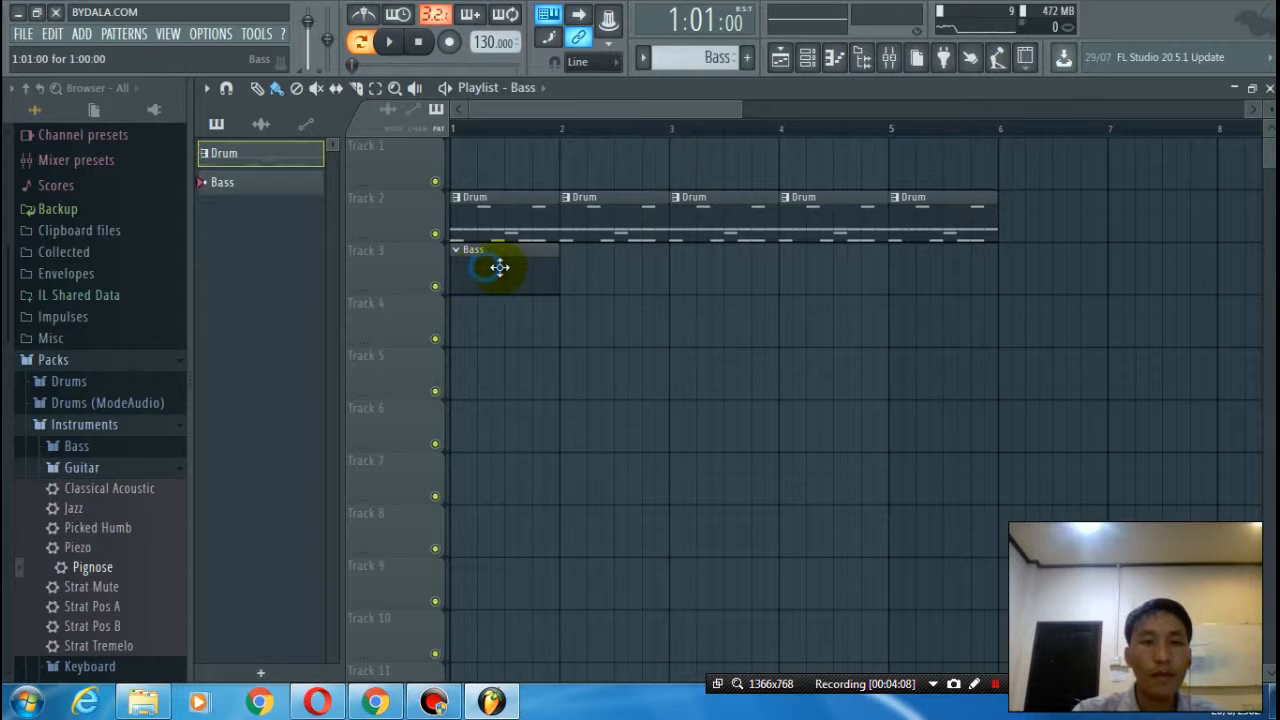
left_click(807, 62)
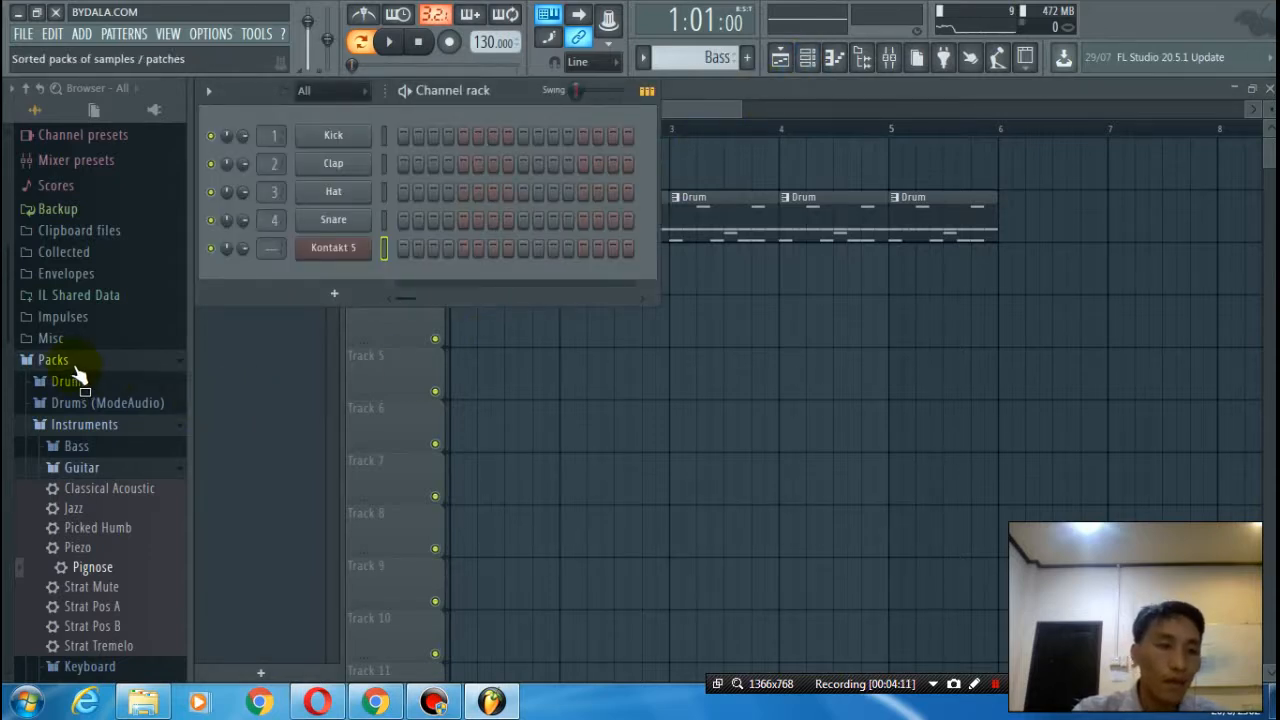
left_click(73, 363)
left_click(80, 462)
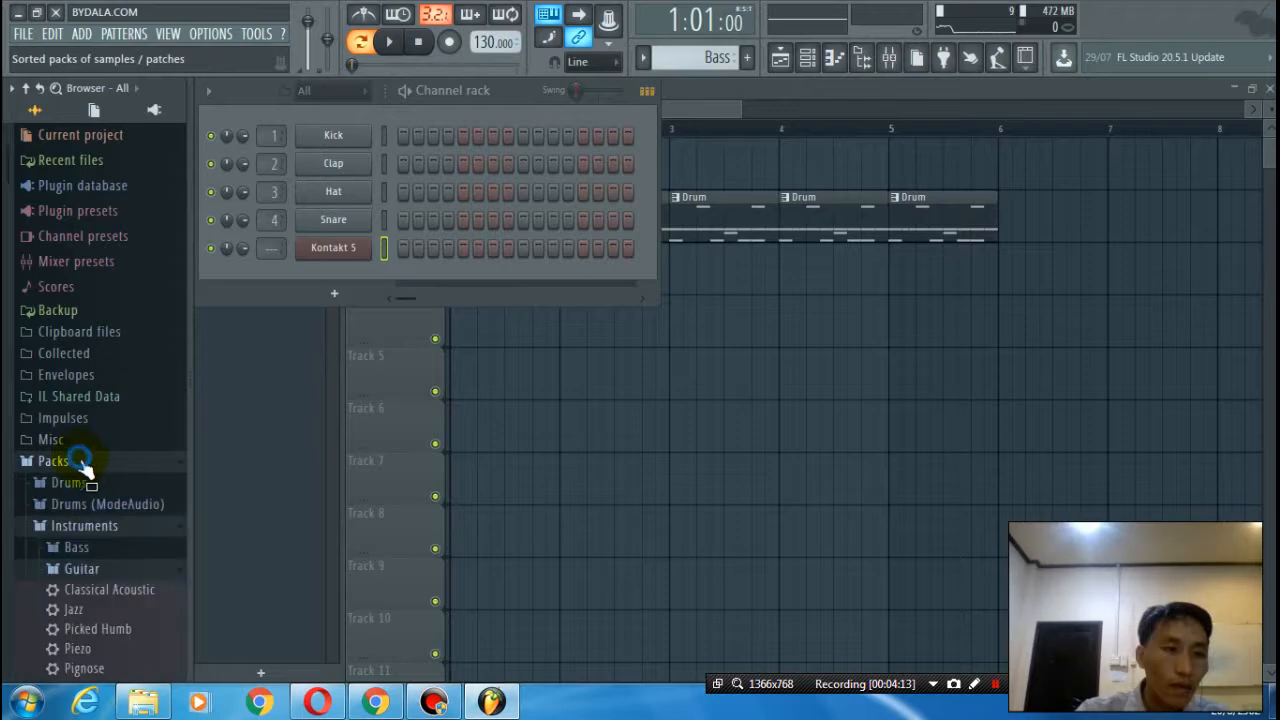
left_click(77, 548)
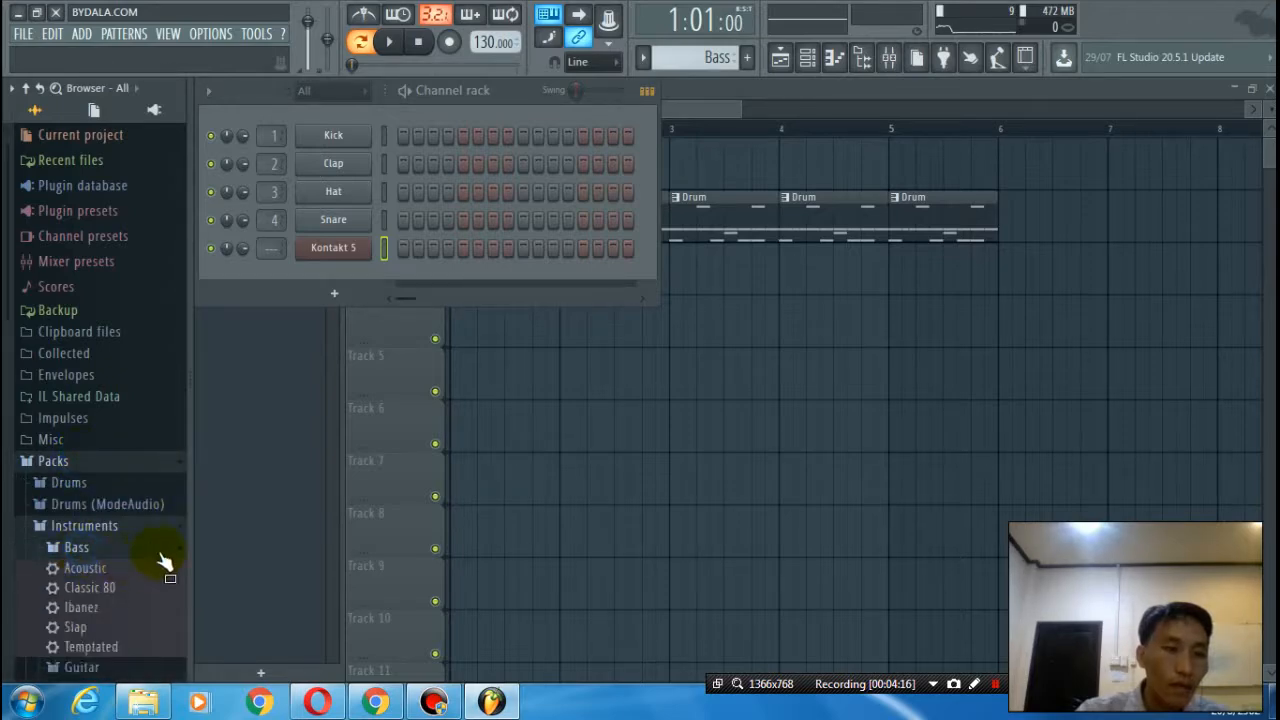
scroll(150, 560, "down", 4)
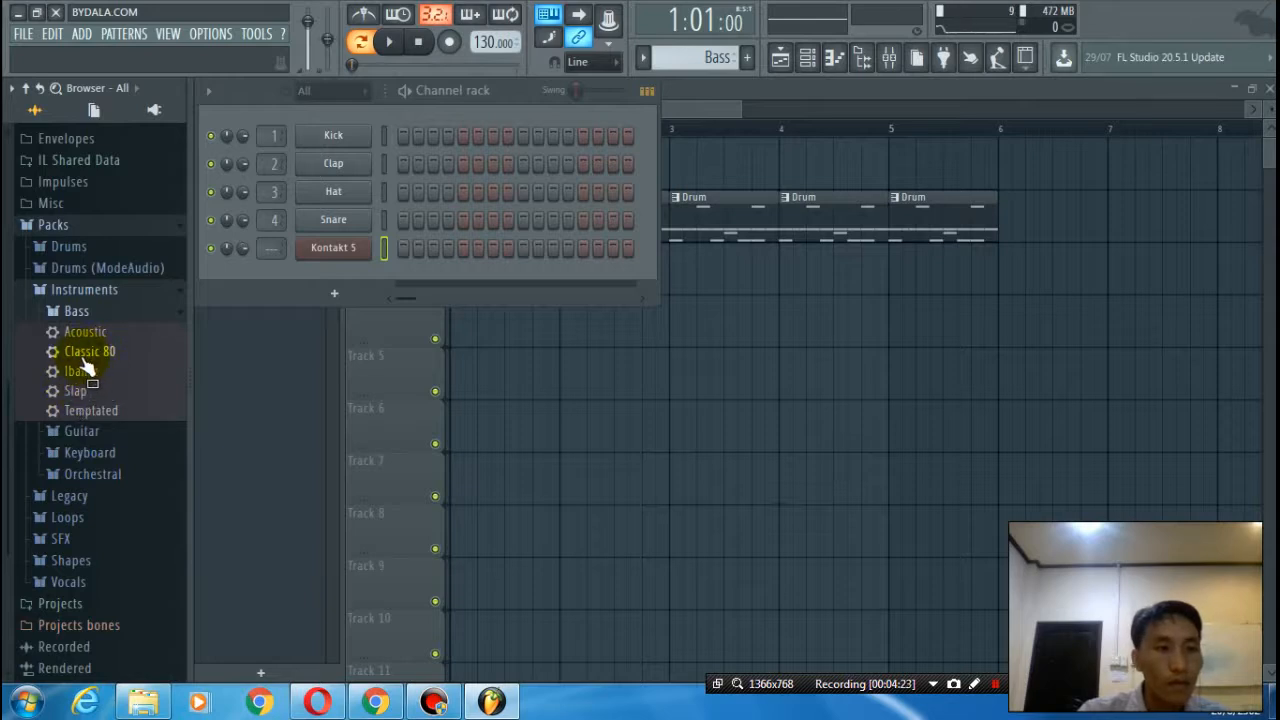
left_click_drag(80, 358, 333, 269)
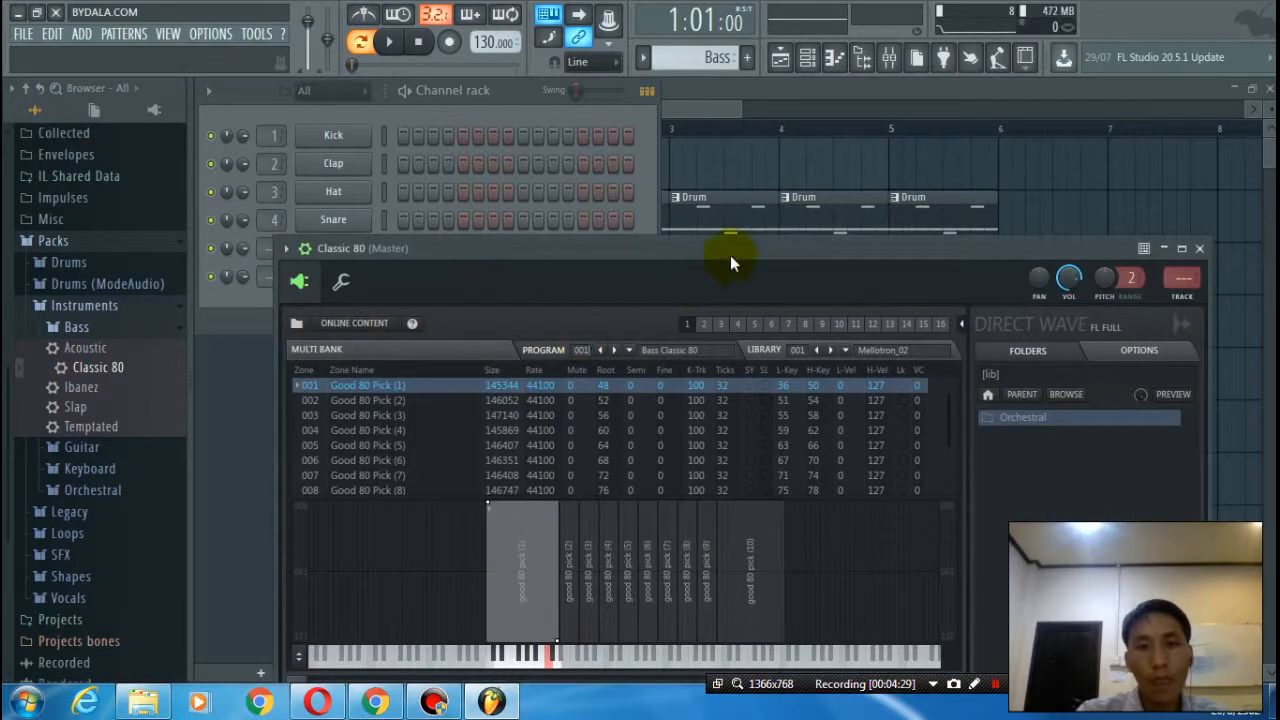
- Audition the Classic 80 sound in its instrument window, close it and return to the playlist
left_click_drag(755, 241, 696, 106)
left_click(741, 552)
key("w")
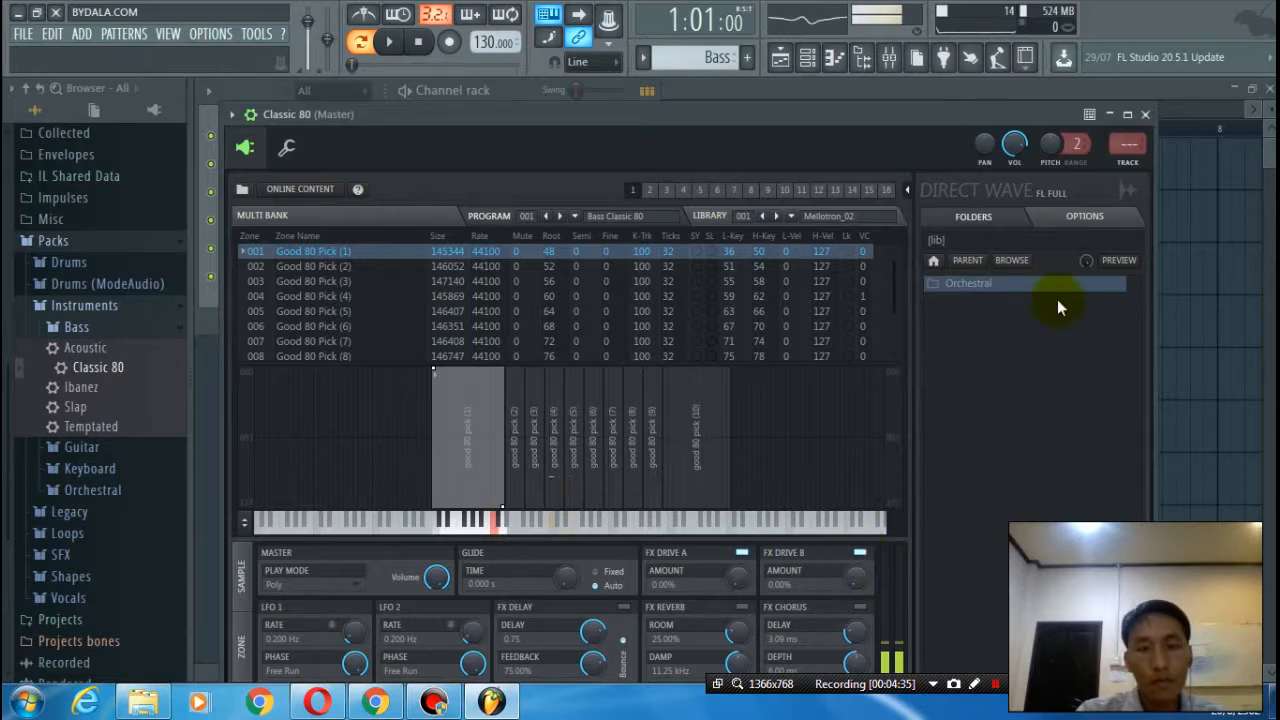
left_click(1143, 115)
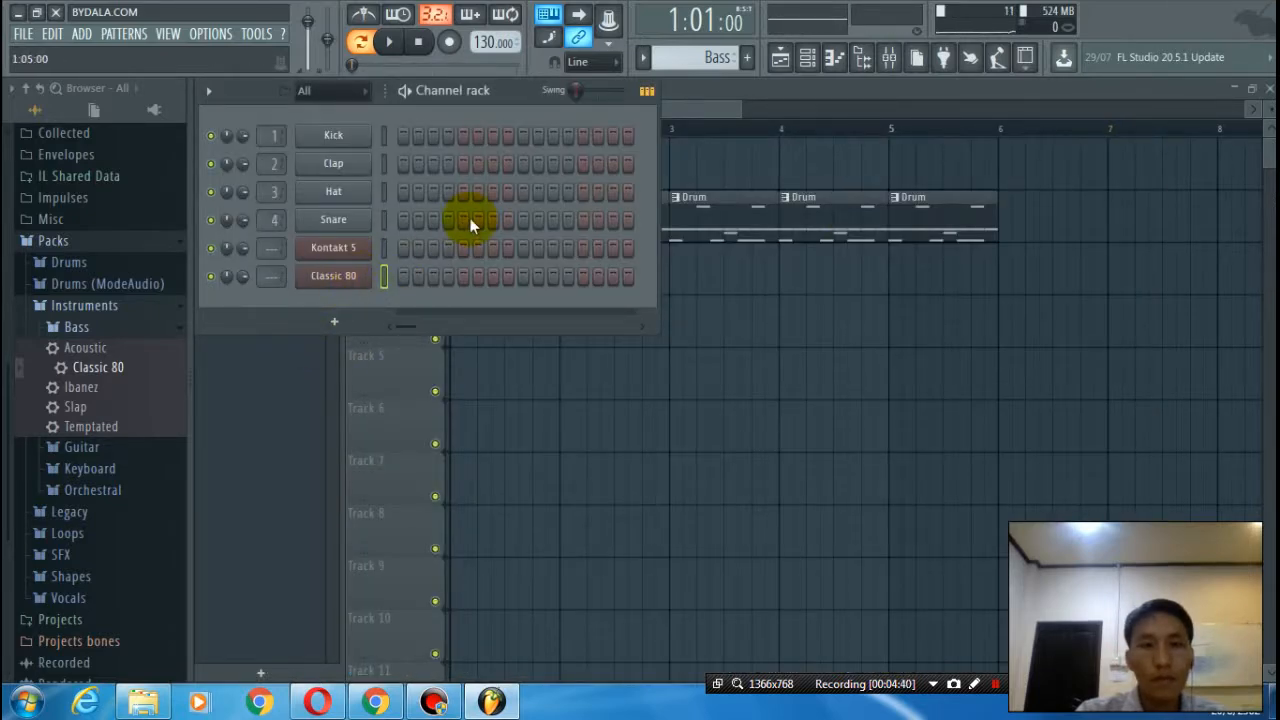
left_click(738, 89)
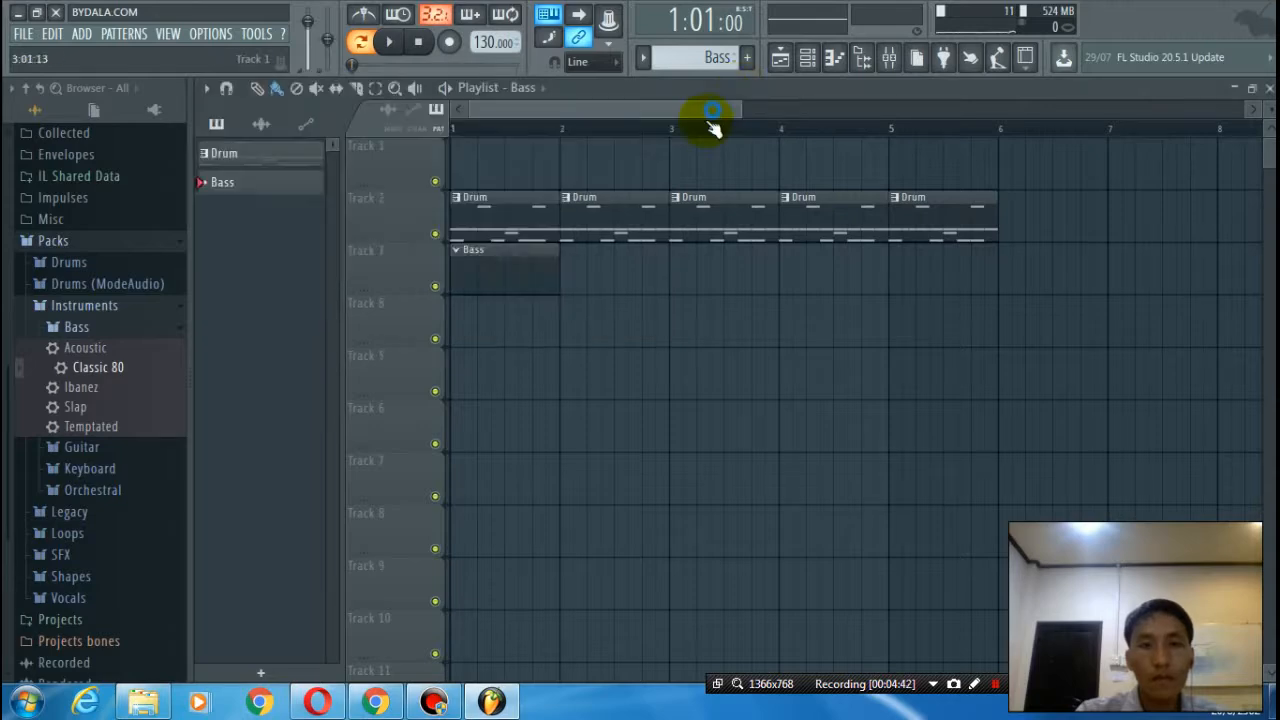
- Open the Bass pattern's Classic 80 channel in the piano roll and audition the C5 key
double_click(492, 266)
right_click(333, 285)
left_click(414, 281)
left_click(245, 311)
scroll(265, 300, "up", 3)
left_click(255, 259)
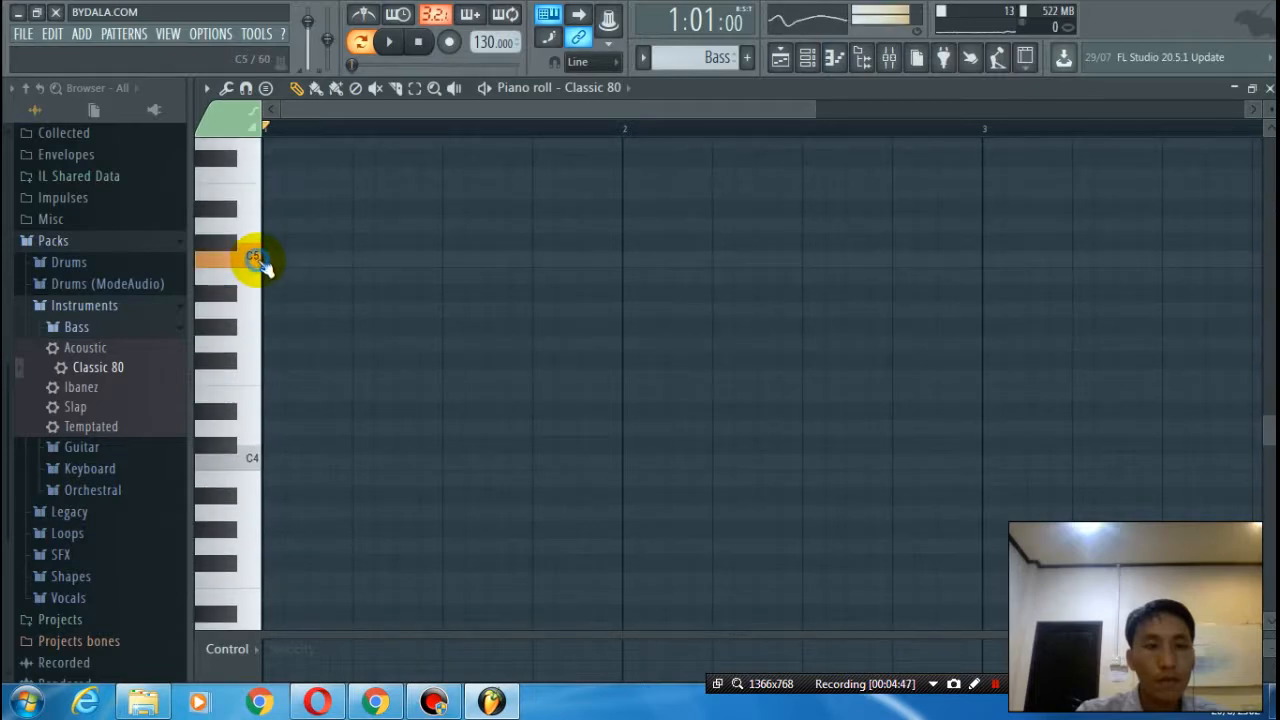
scroll(291, 320, "up", 1)
- Draw a C5 note at the start of bar 1 and stretch it to five steps
left_click(275, 309)
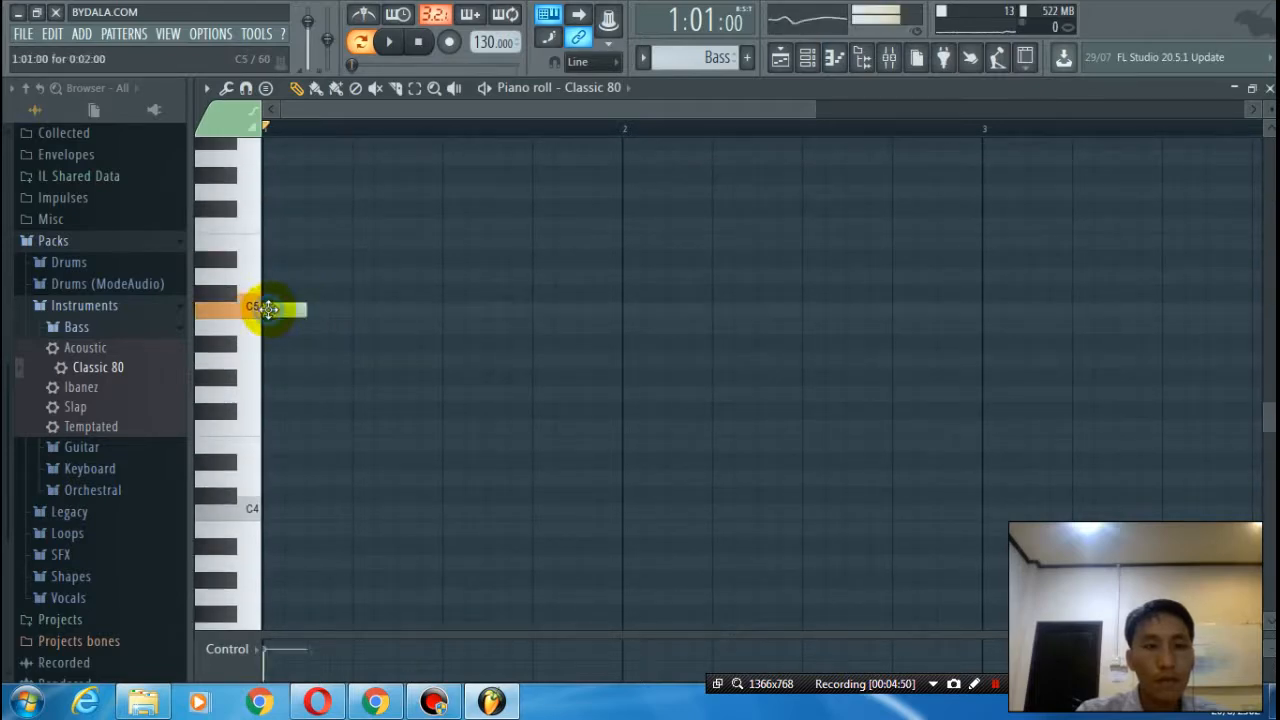
scroll(495, 250, "up", 2)
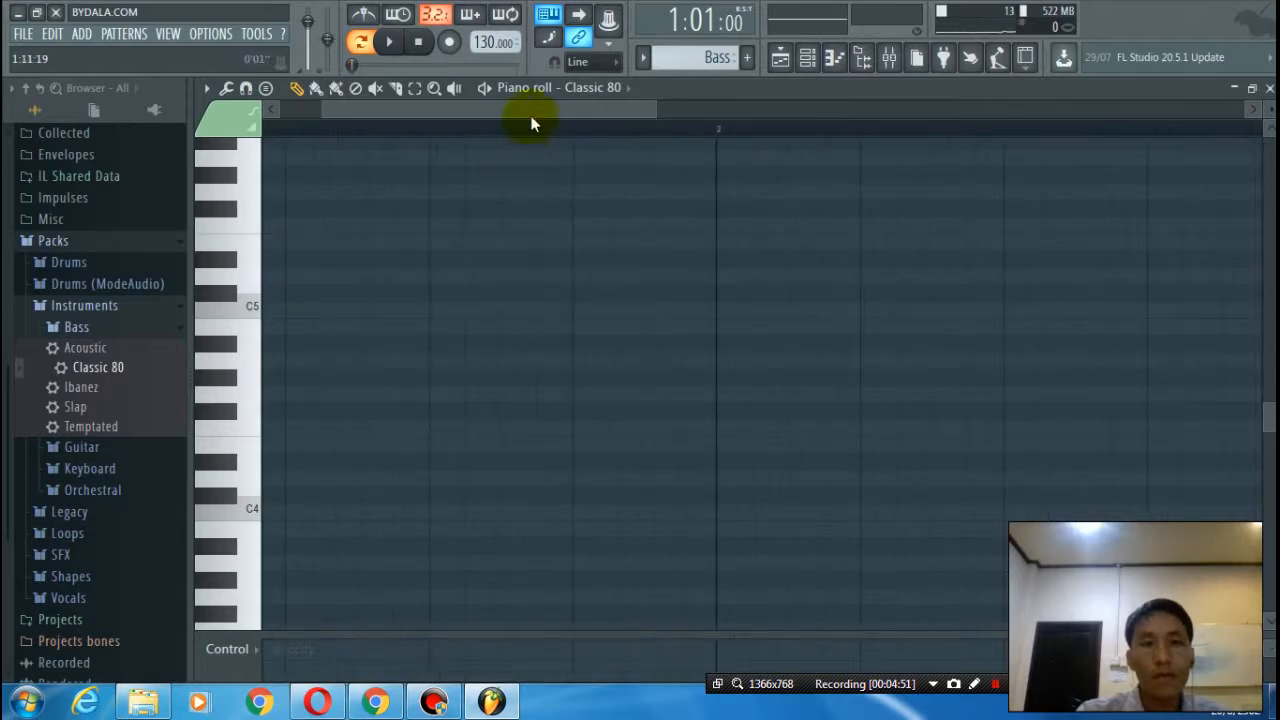
left_click_drag(500, 109, 363, 150)
left_click_drag(343, 311, 445, 312)
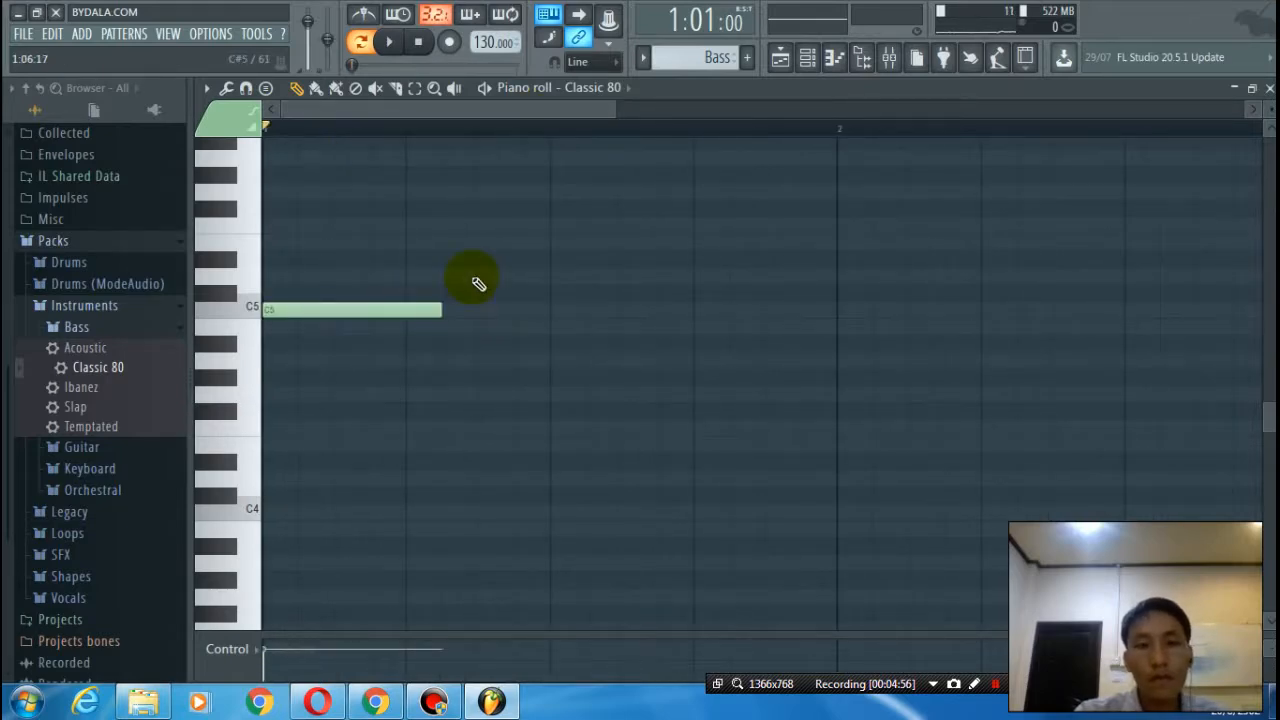
- Add a two-step E5 at step 7, a one-step G5 at step 11 and a three-step G5 at step 13
left_click(488, 242)
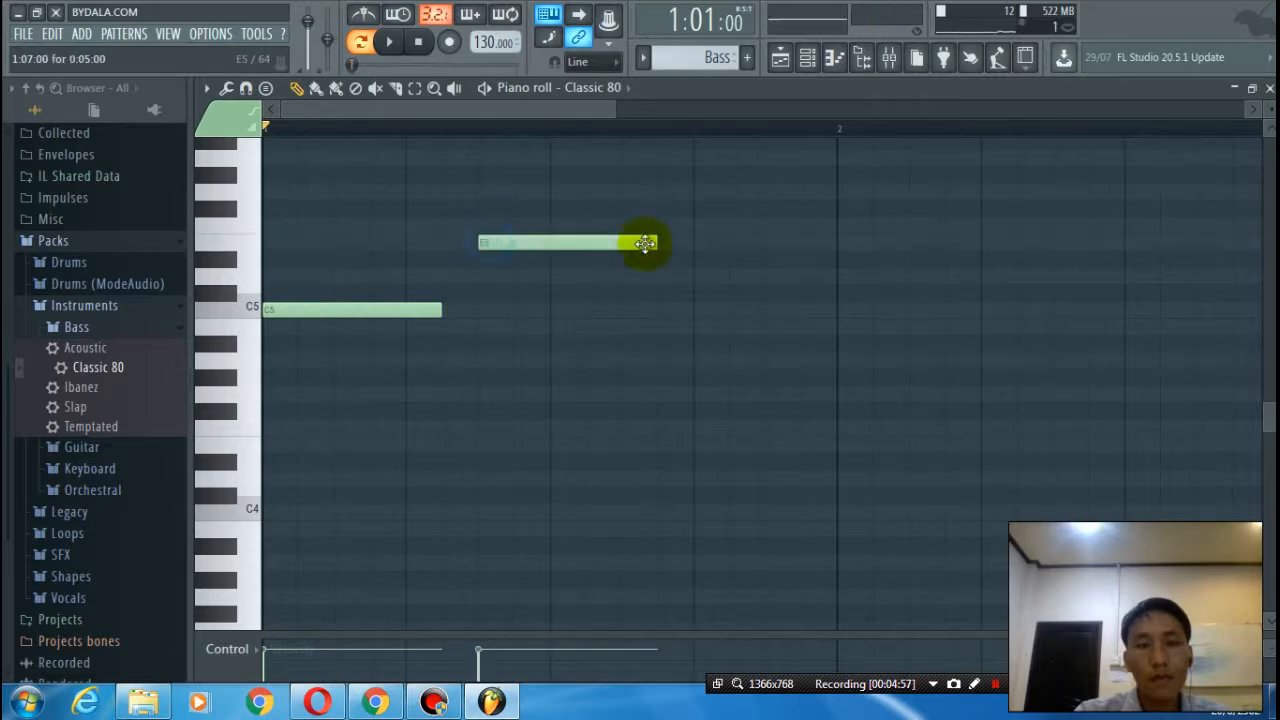
left_click_drag(652, 244, 508, 268)
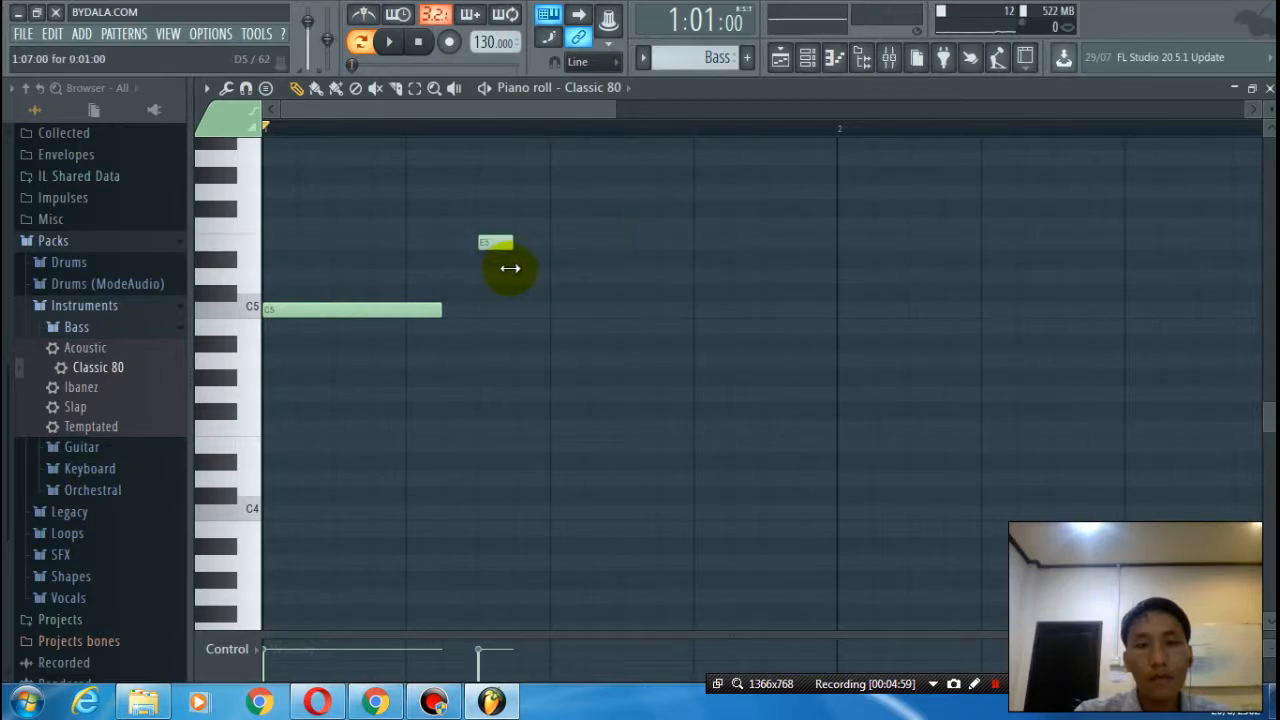
left_click_drag(508, 245, 542, 243)
left_click_drag(598, 195, 753, 193)
left_click(700, 194)
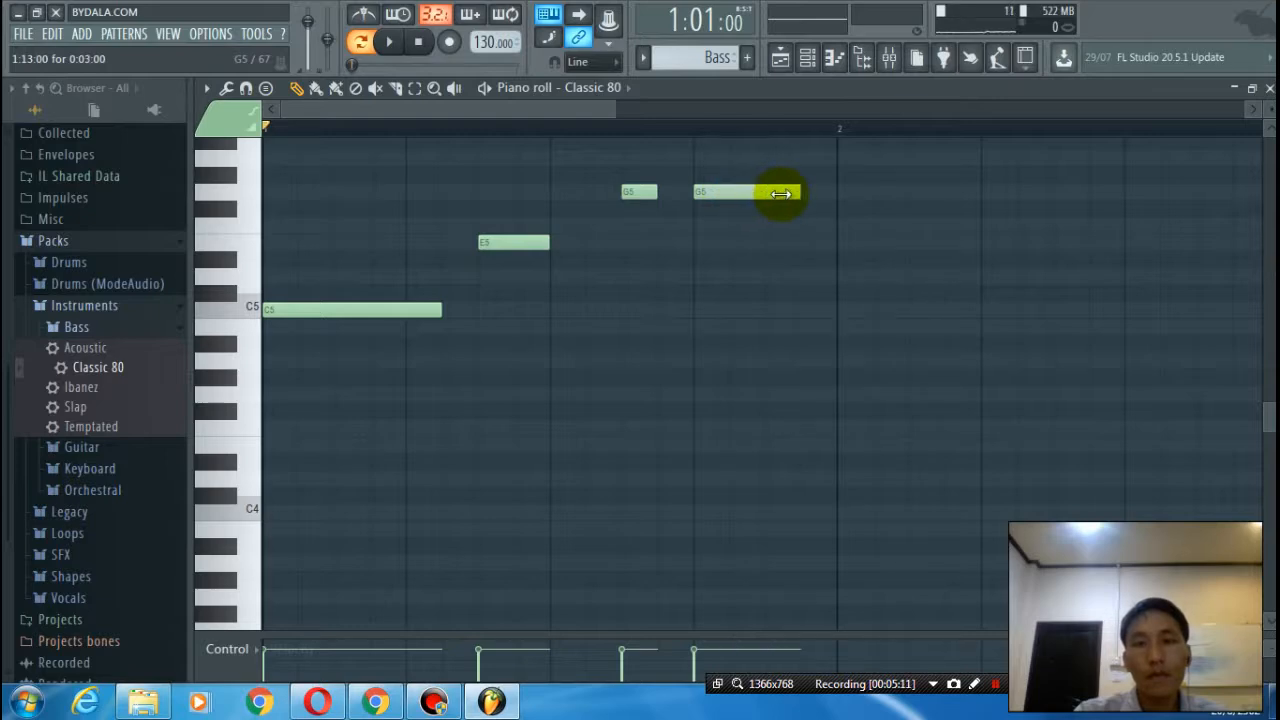
- Select all four bass notes in bar 1 and play the phrase to check it
left_click_drag(311, 168, 808, 352)
scroll(940, 414, "up", 4)
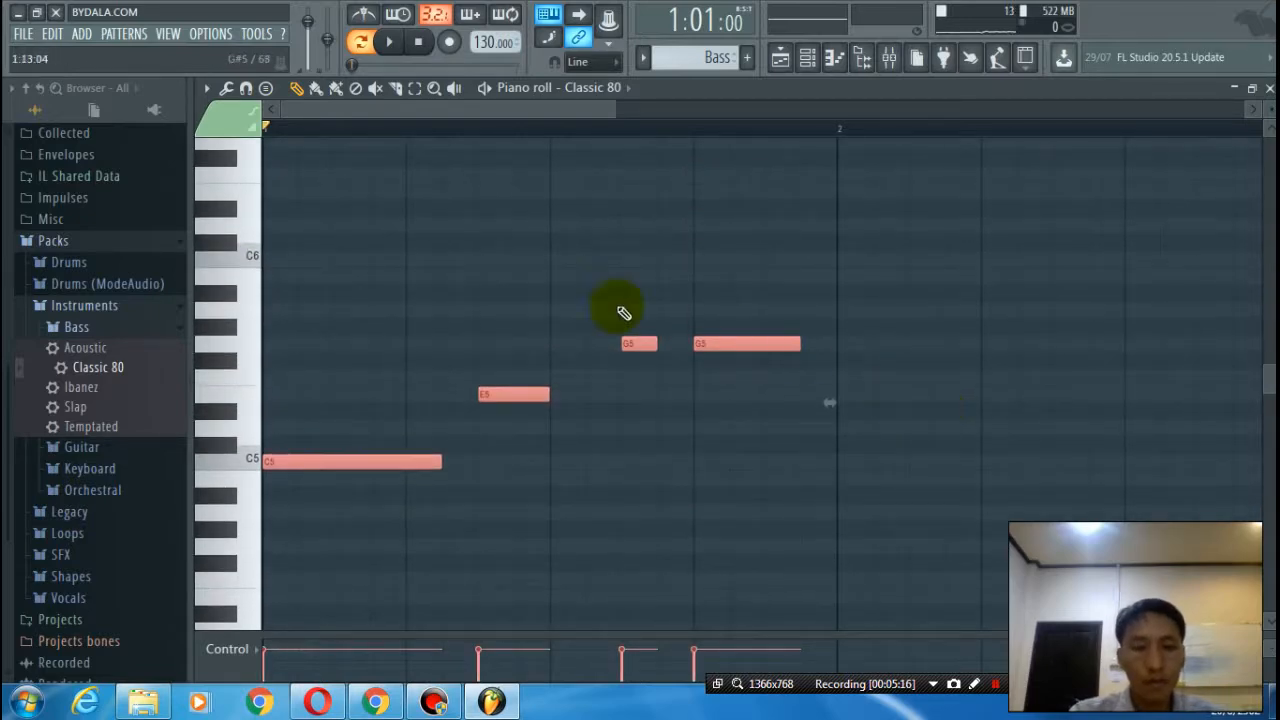
key("space")
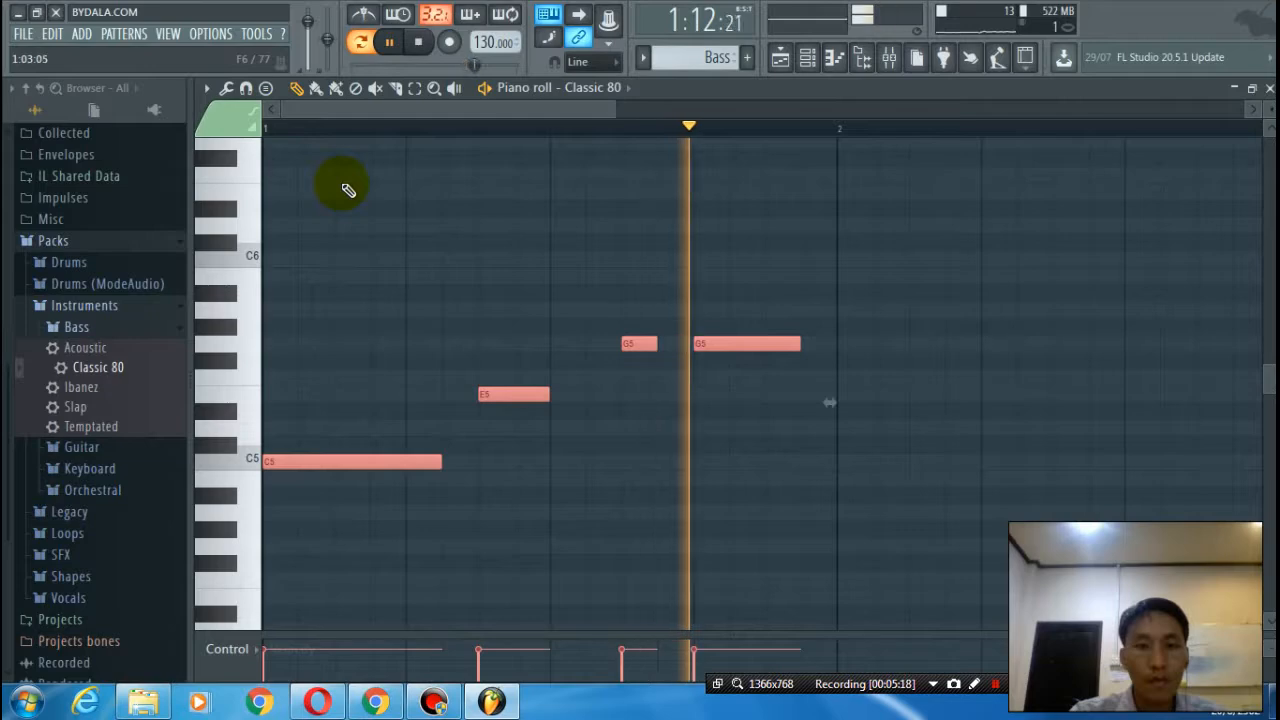
key("space")
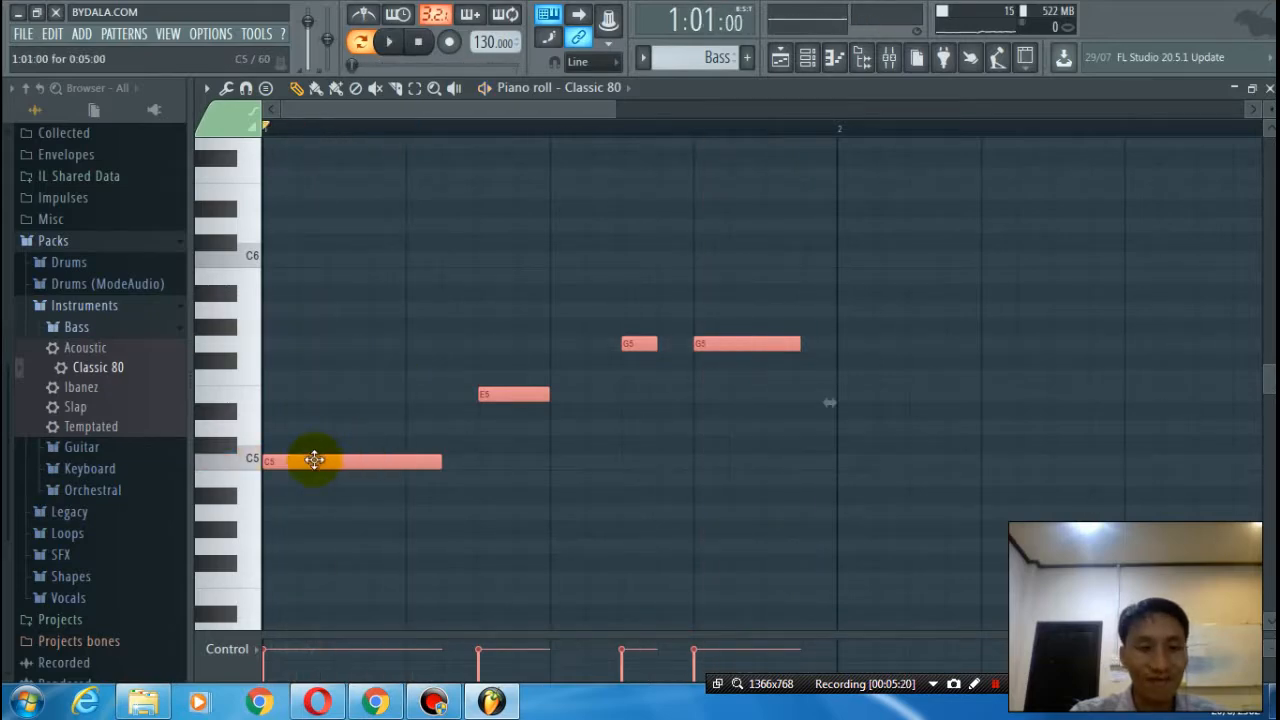
- Copy the bass phrase into bar 2 starting on D5 and into bar 3 starting on E5
left_click_drag(311, 460, 886, 460)
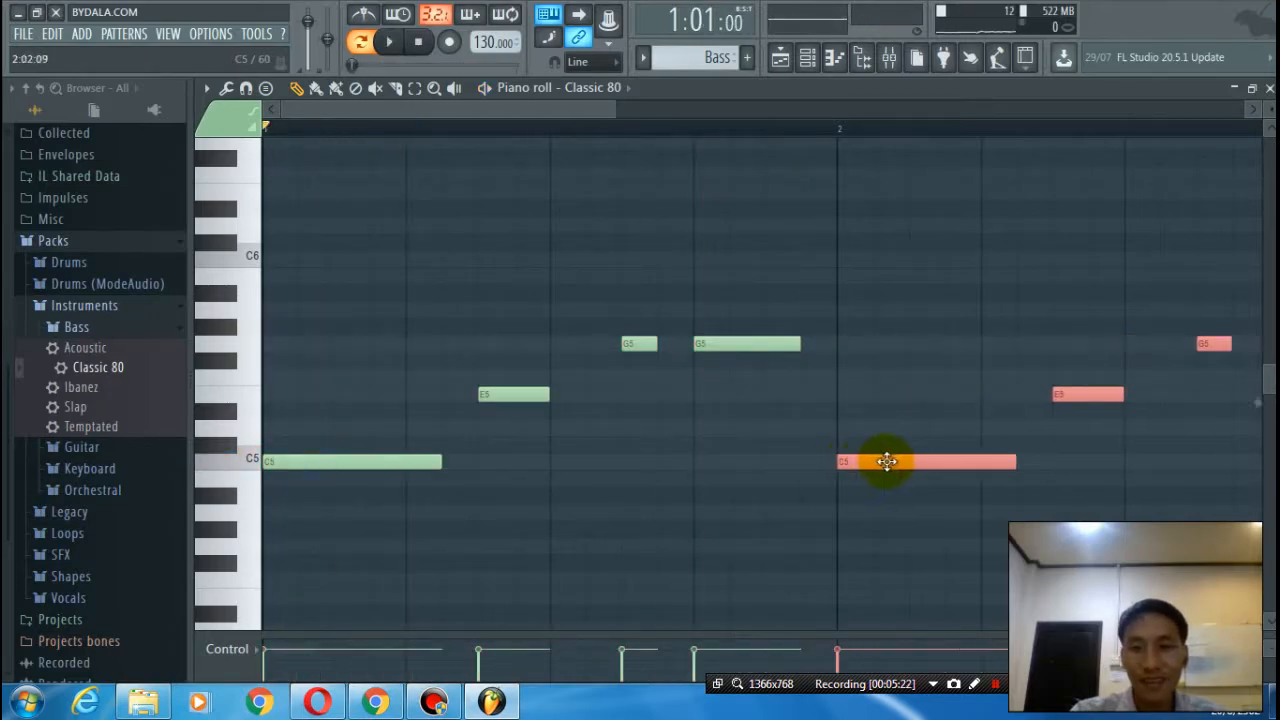
scroll(893, 452, "down", 4)
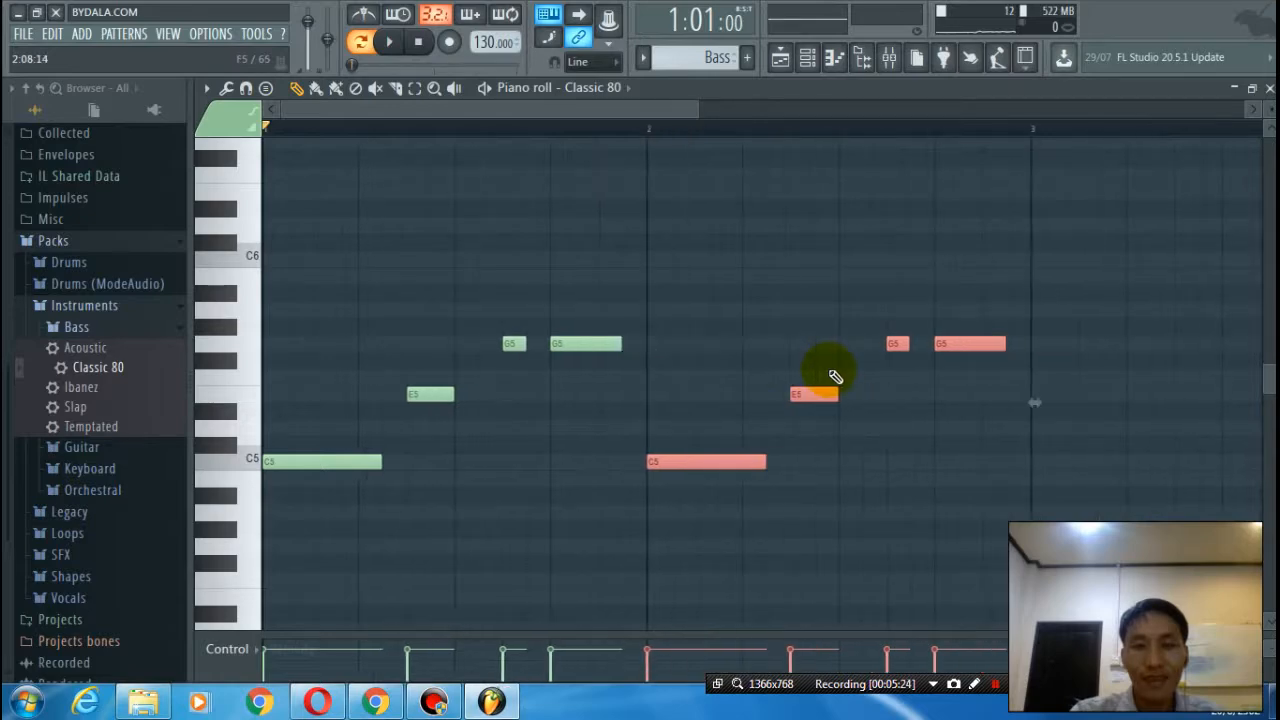
scroll(835, 376, "down", 1)
left_click_drag(608, 461, 943, 390)
- Play back the bass line and audition piano-roll keys, including A4 and G4, to find the next root note
key("space")
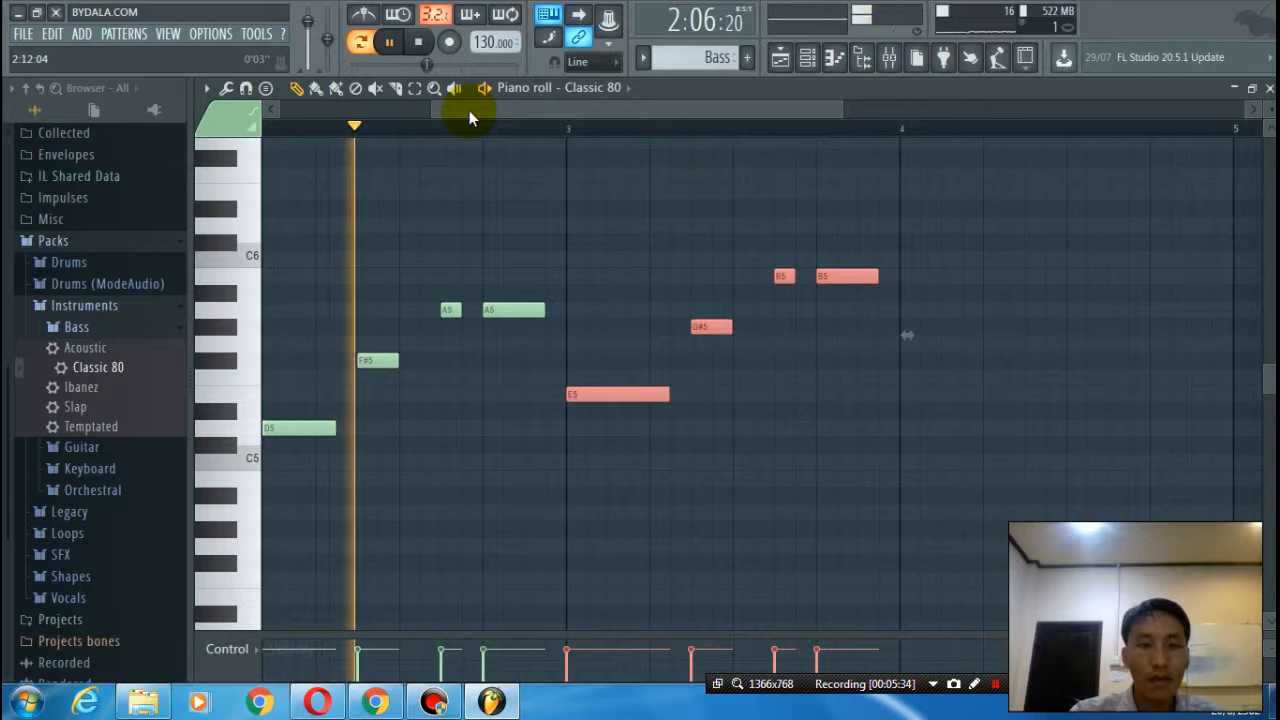
key("space")
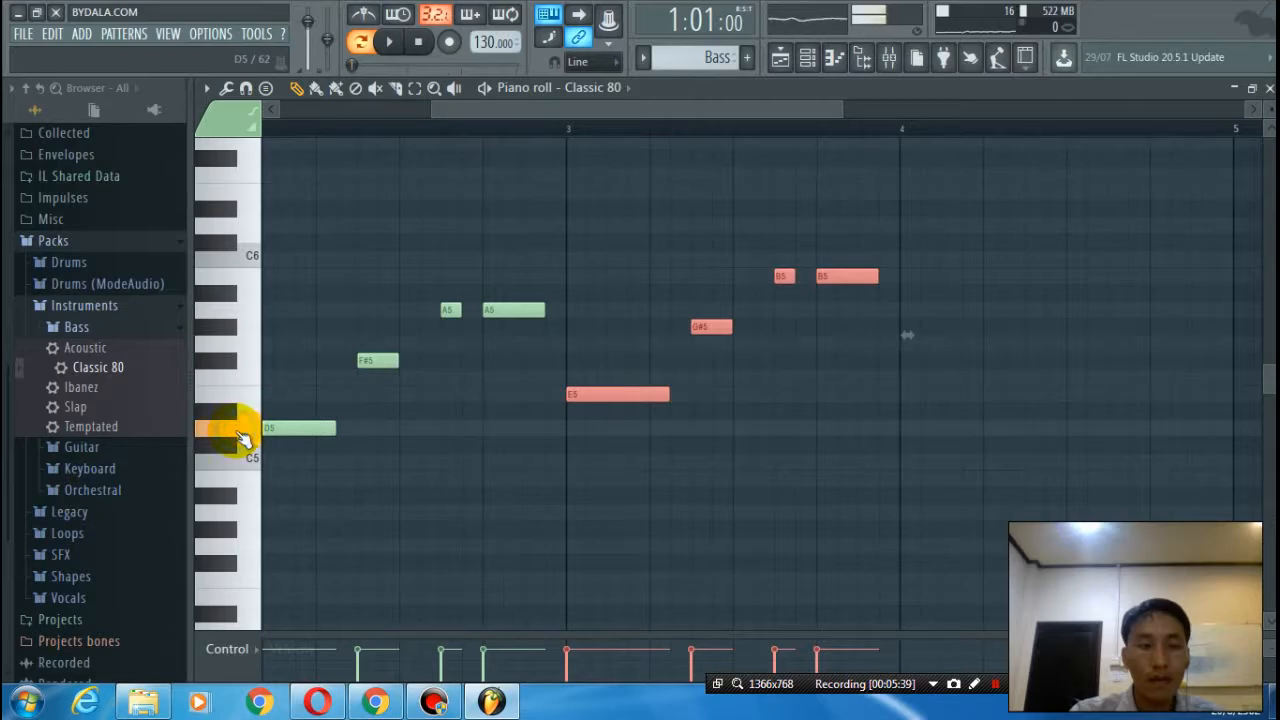
left_click(247, 381)
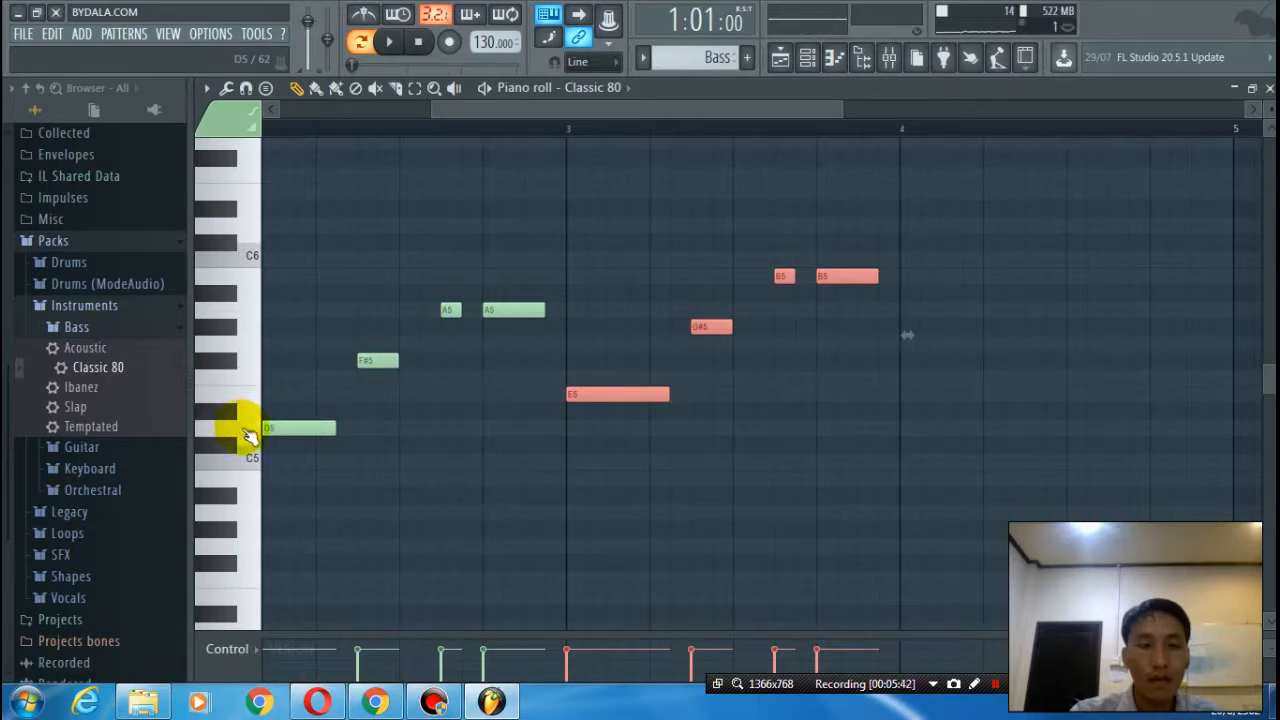
left_click(248, 513)
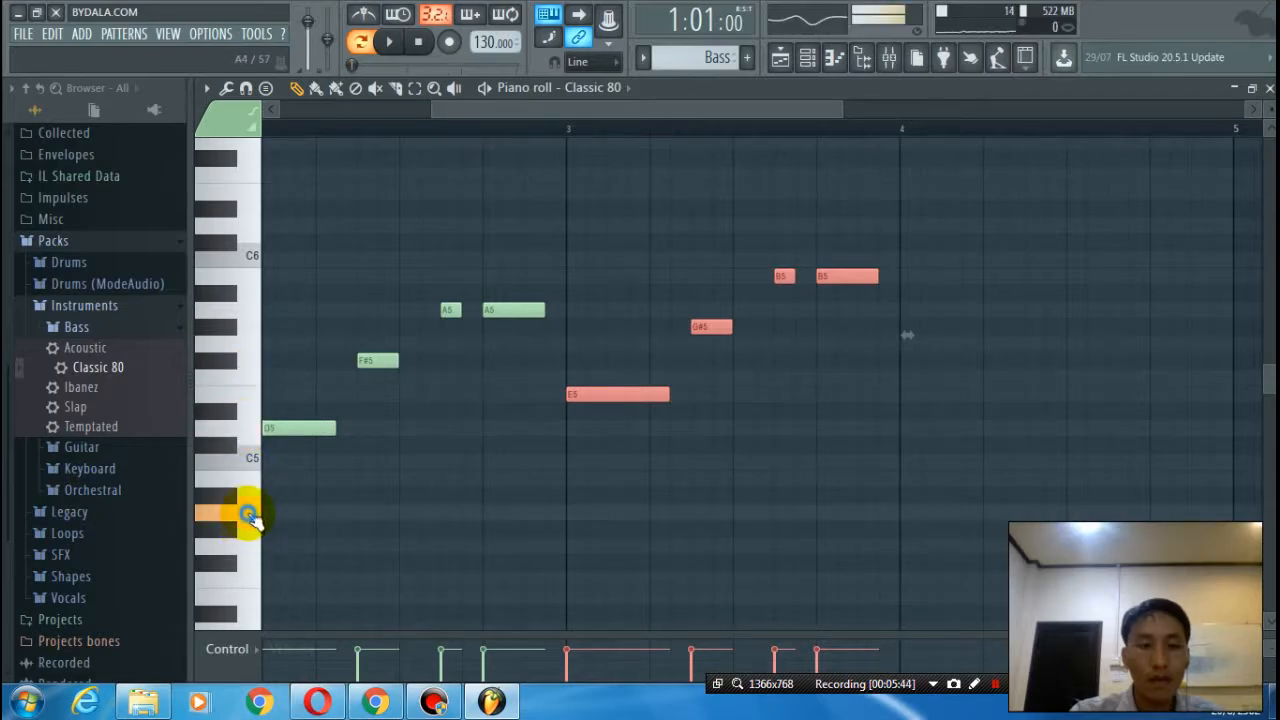
left_click(246, 430)
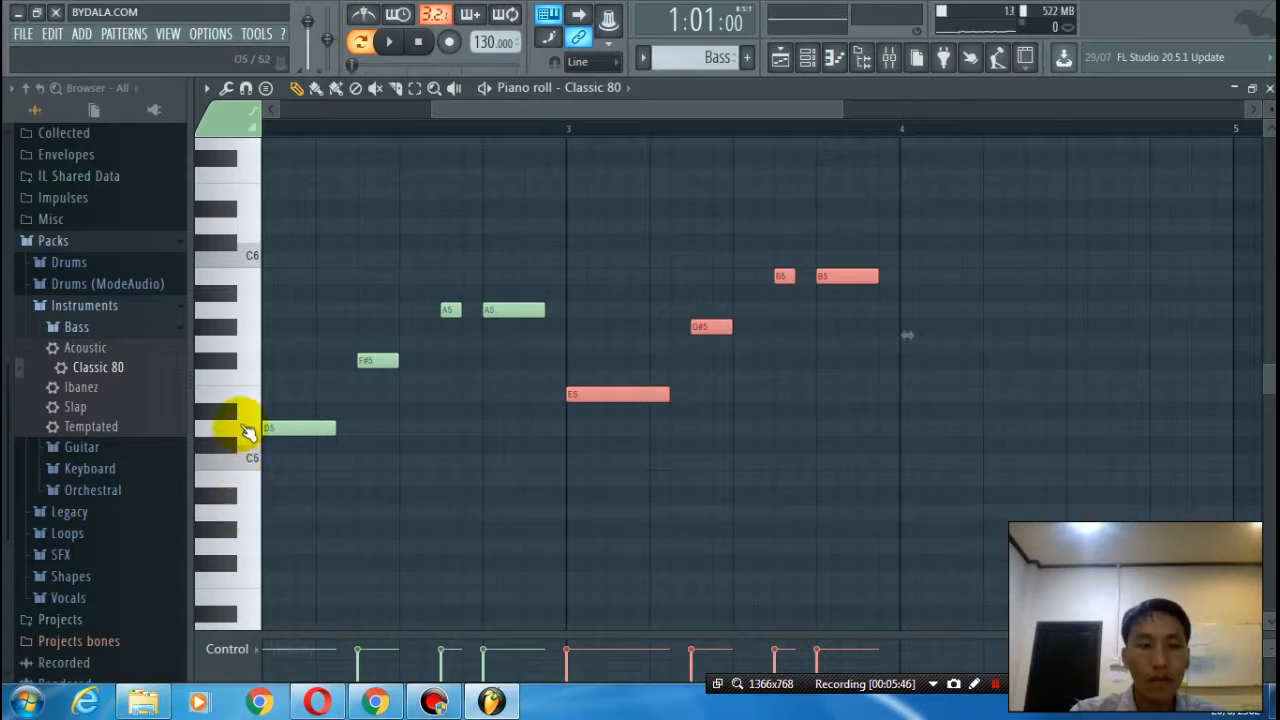
left_click(245, 542)
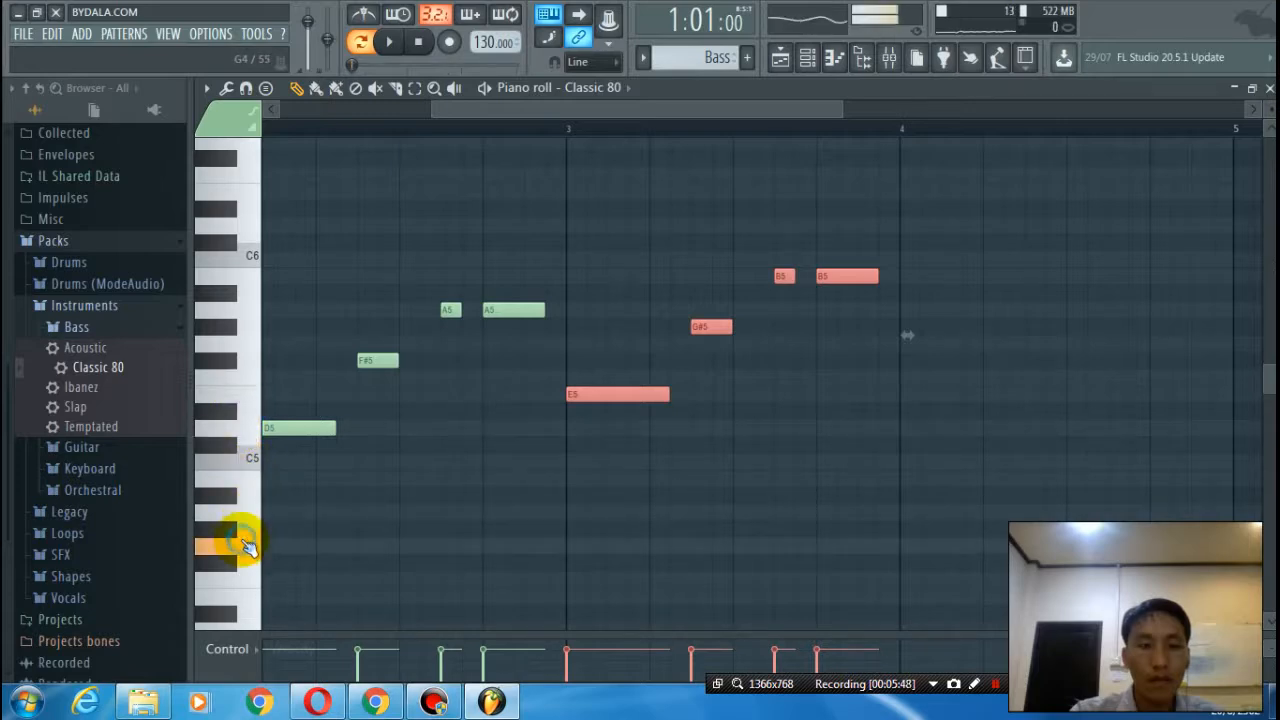
- Move the bar 3 phrase down to start on G4 and paste the C5 phrase into bar 4
left_click(590, 399)
left_click_drag(575, 396, 574, 560)
left_click_drag(637, 112, 824, 178)
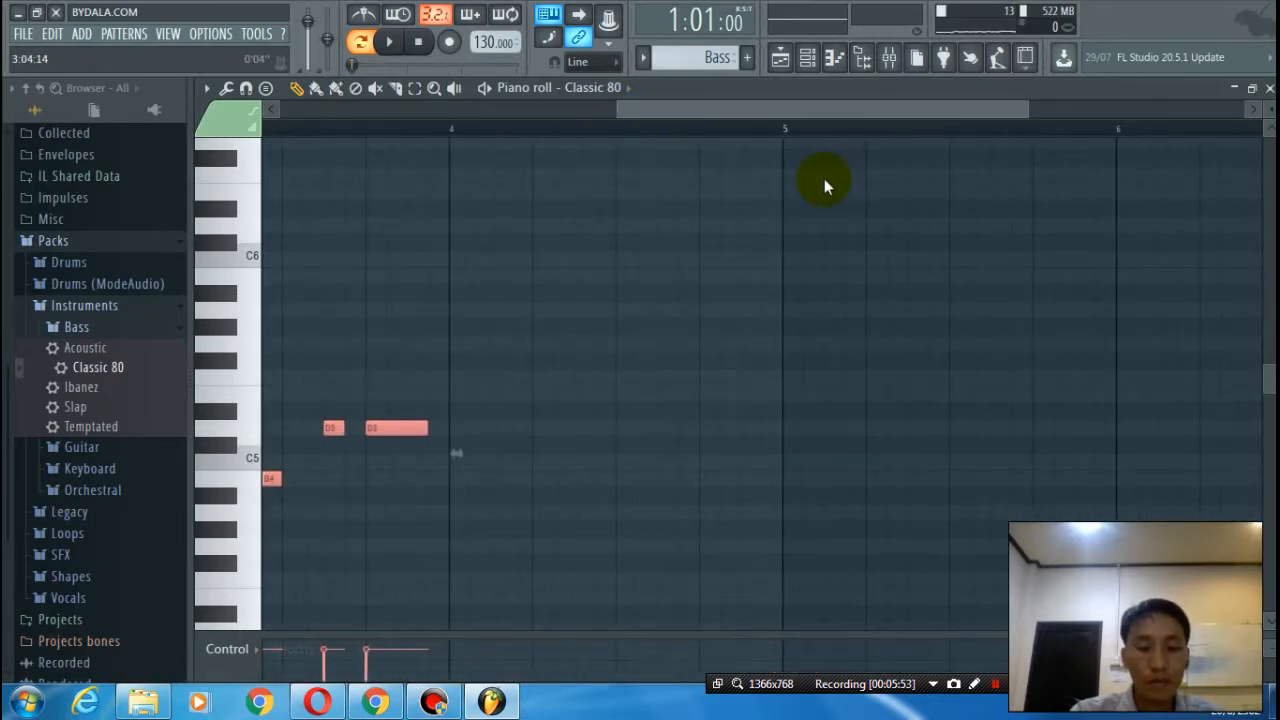
key("ctrl+v")
- Audition the piano-roll keys between G4 and C5 to compare root notes for the bass line
left_click(252, 516)
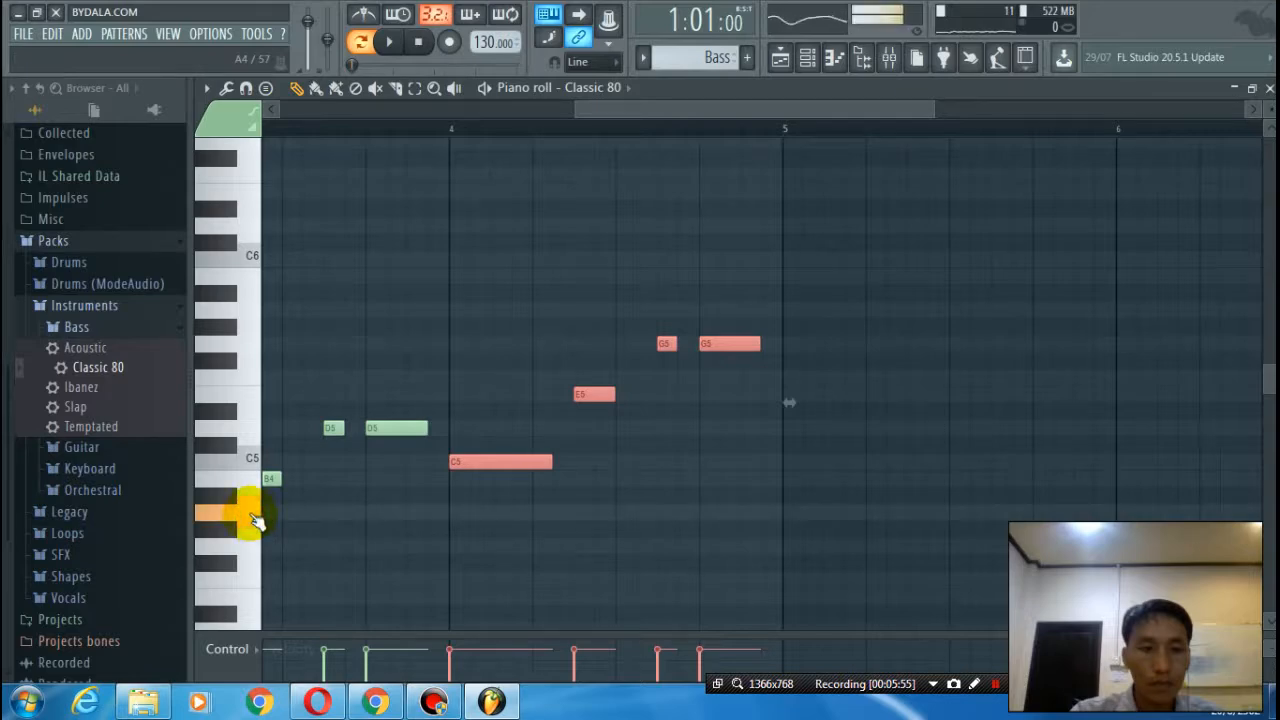
left_click(253, 482)
left_click(247, 514)
left_click(254, 552)
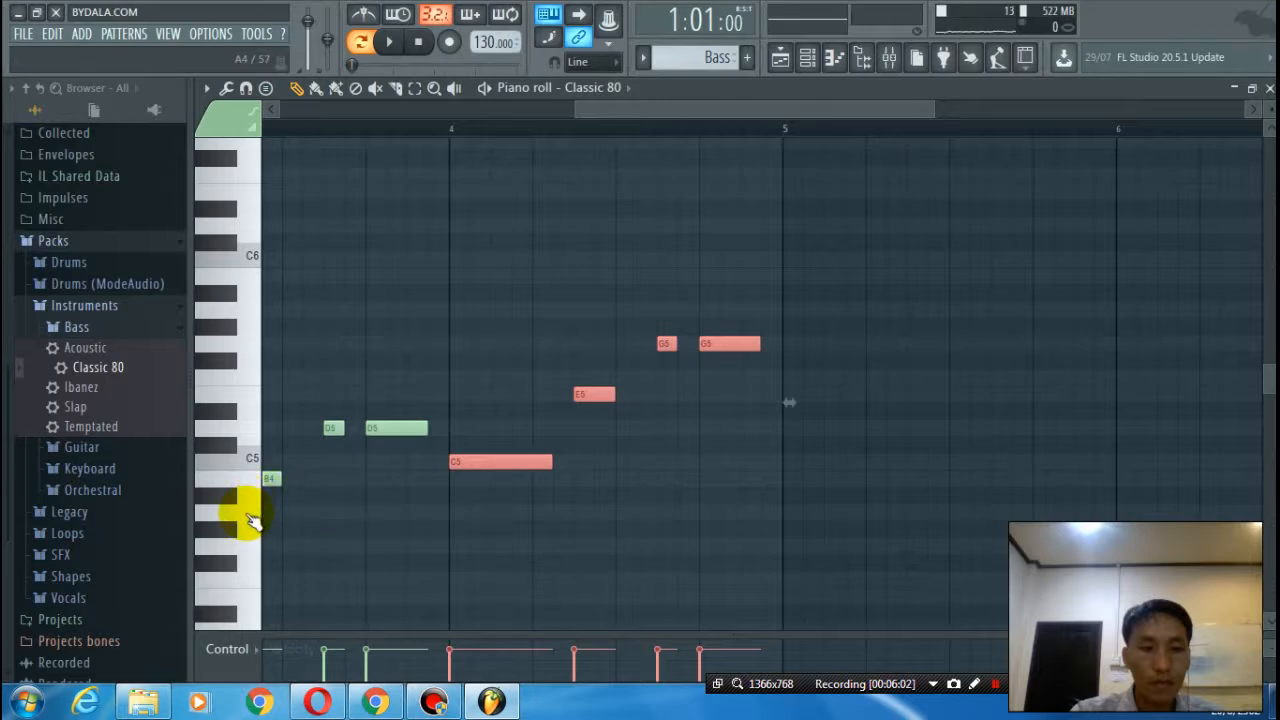
left_click(252, 519)
left_click(253, 468)
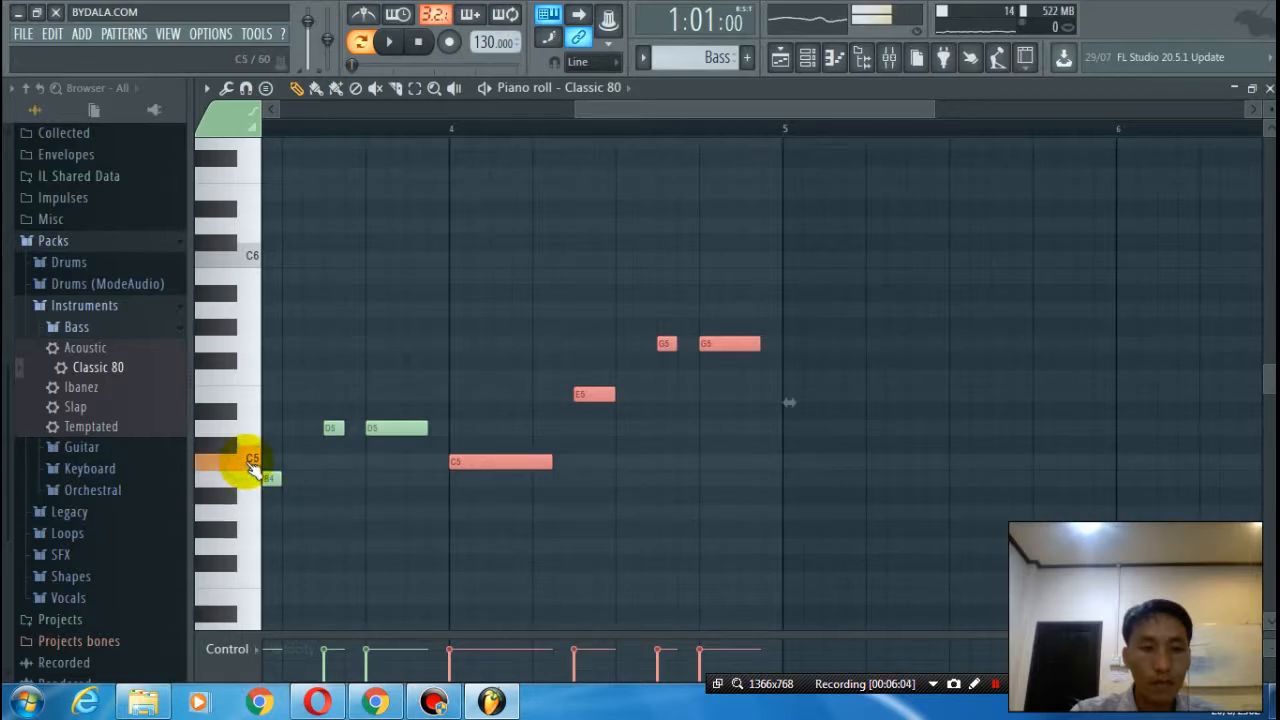
left_click(248, 511)
left_click(249, 545)
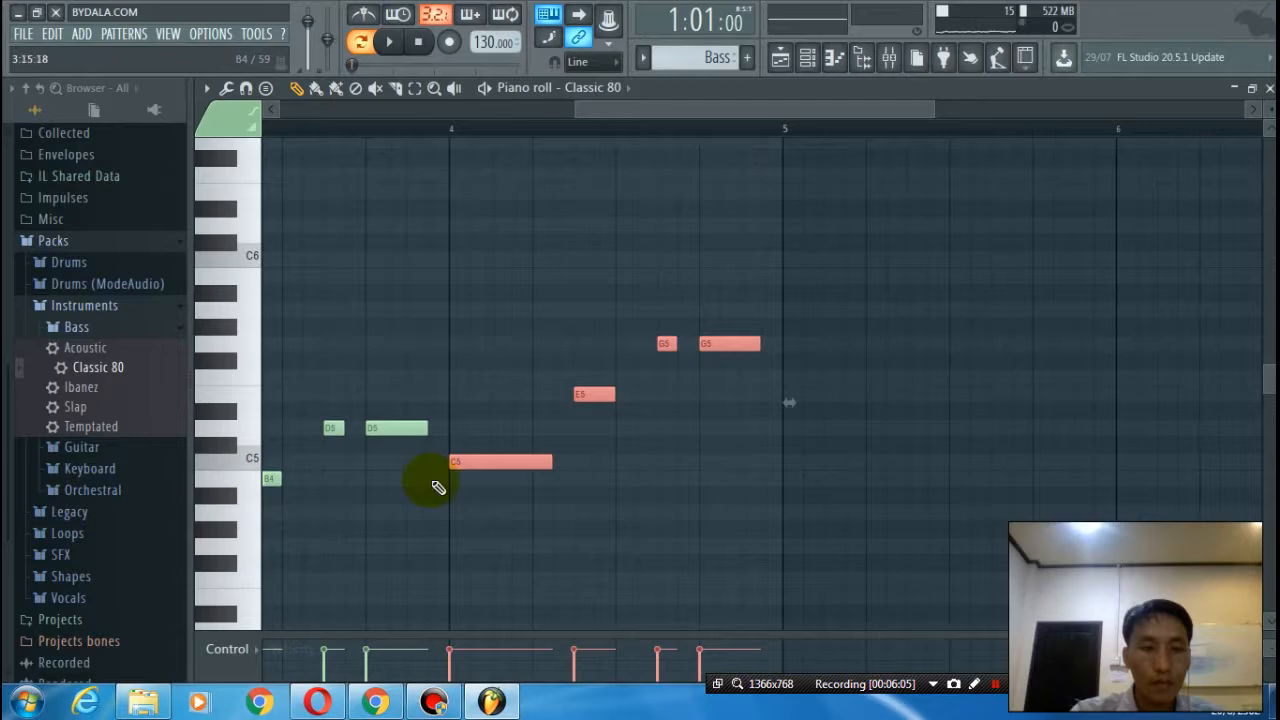
- Duplicate the bar 4 phrase into bar 5 and audition the D5 and E5 keys
scroll(601, 113, "right", 5)
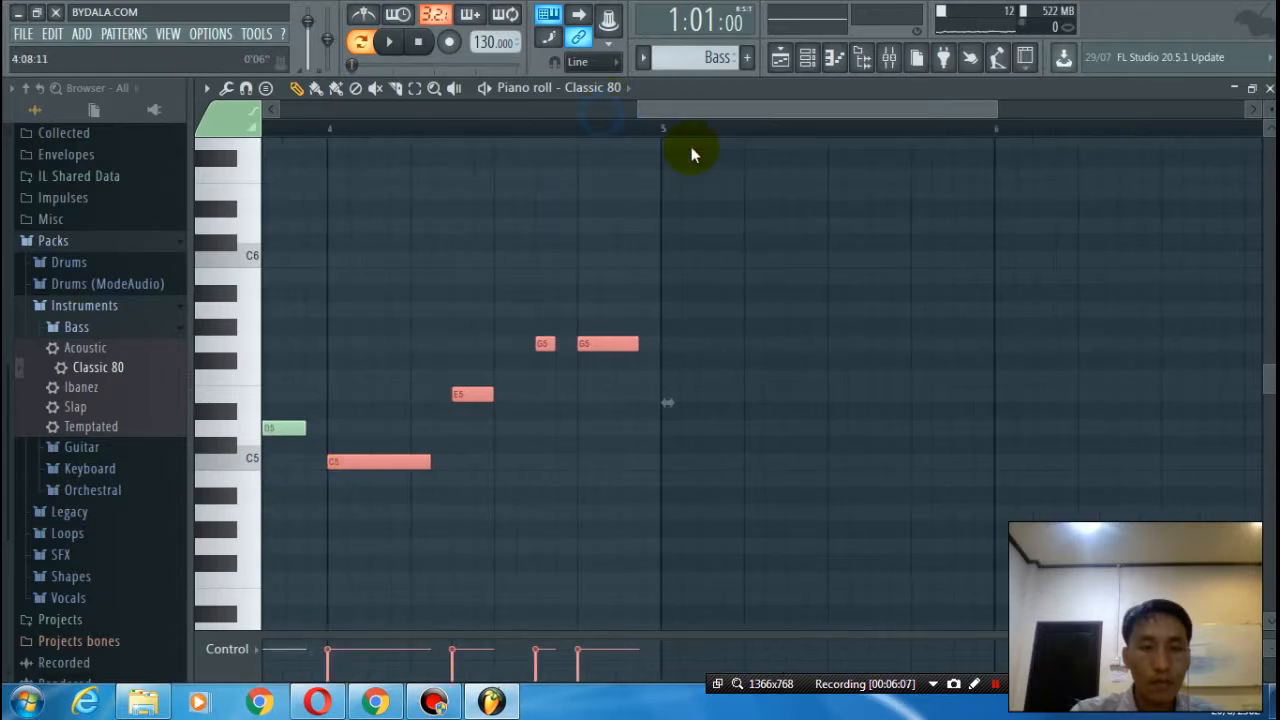
key("ctrl+b")
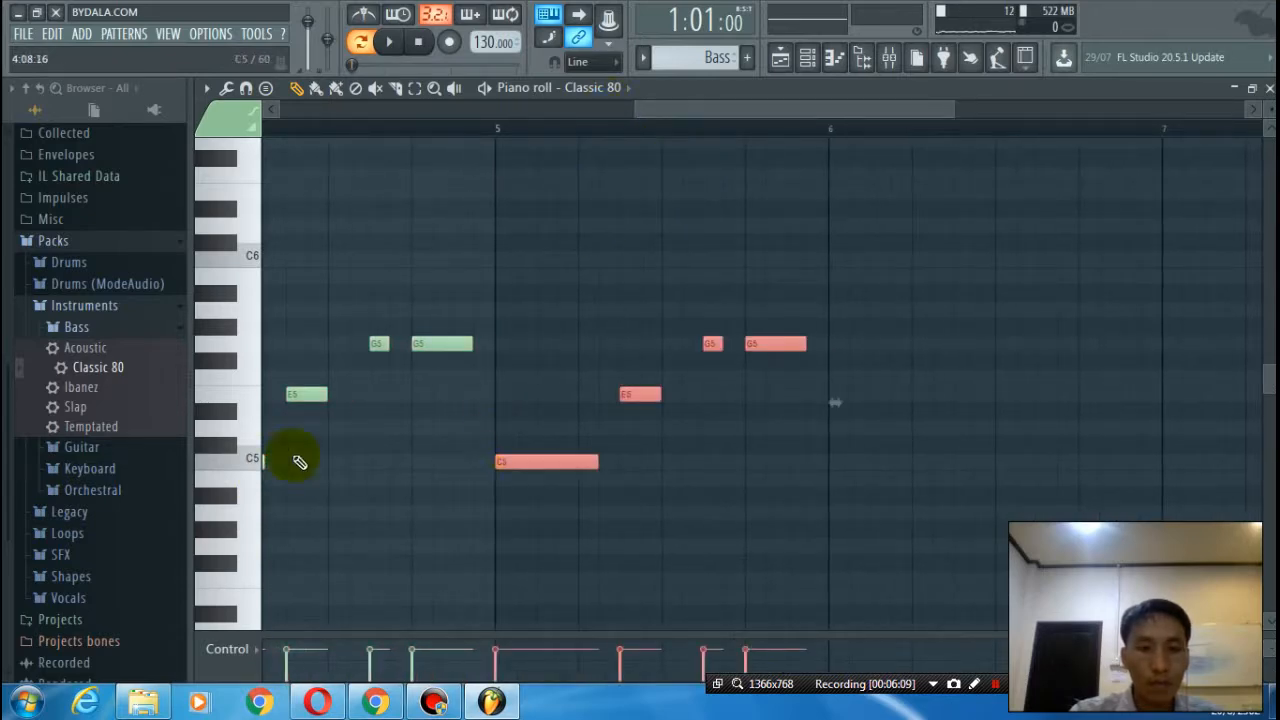
left_click(249, 423)
left_click(250, 396)
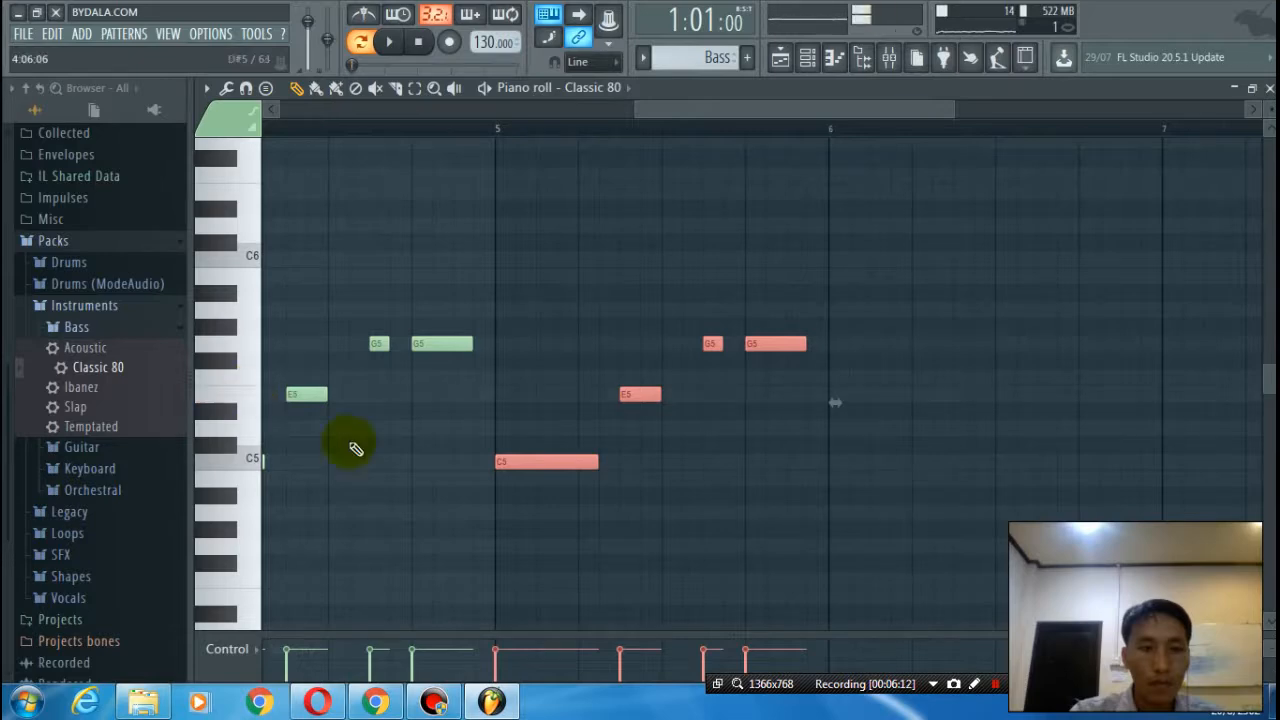
- Move the bar 5 bass phrase up to start on E5 and paste the C5 phrase into bar 6
left_click_drag(503, 467, 851, 443)
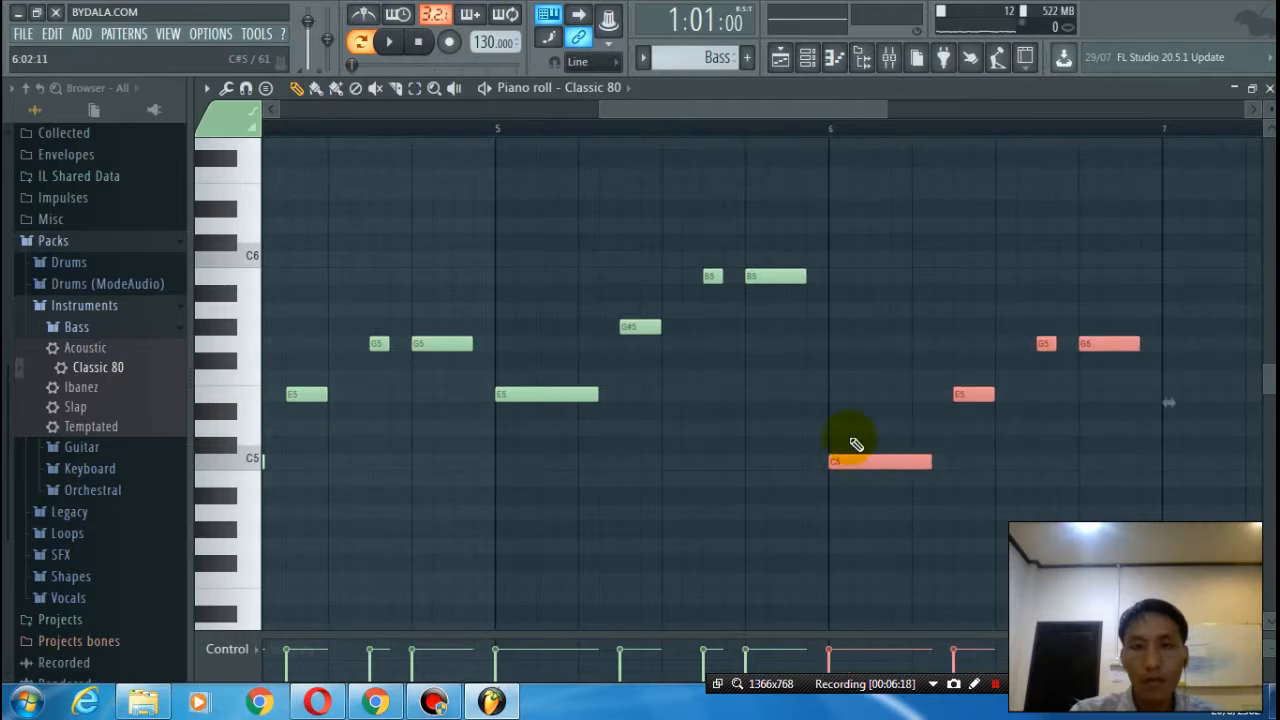
scroll(829, 429, "down", 3, "ctrl")
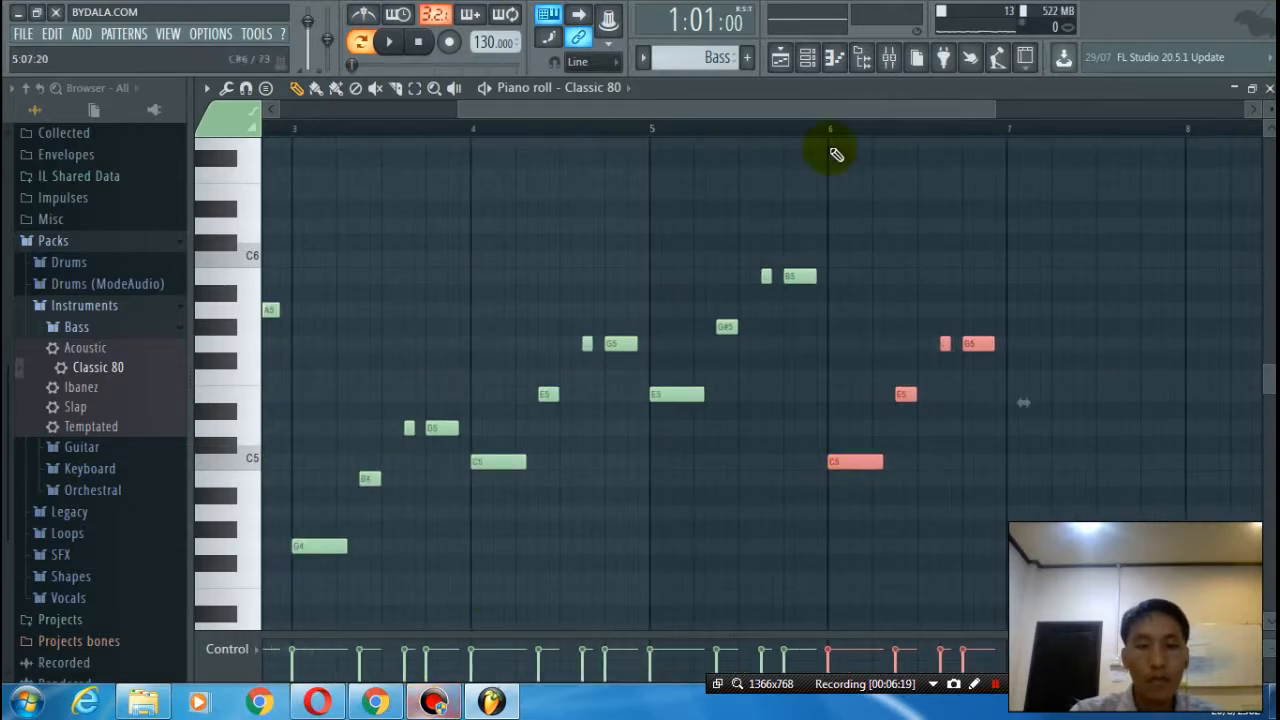
left_click_drag(889, 109, 620, 132)
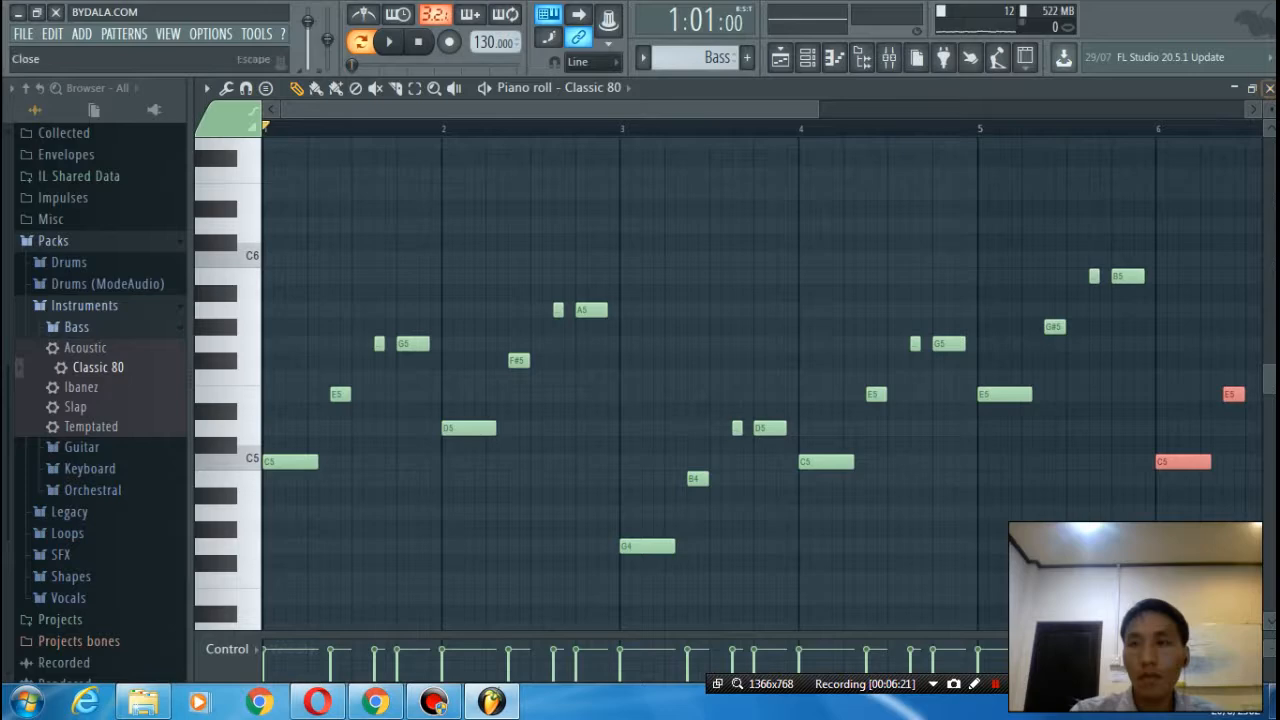
- Return to the playlist and add Drum clips in bars 5 and 6 of Track 2
left_click(698, 108)
left_click(917, 212)
left_click(987, 214)
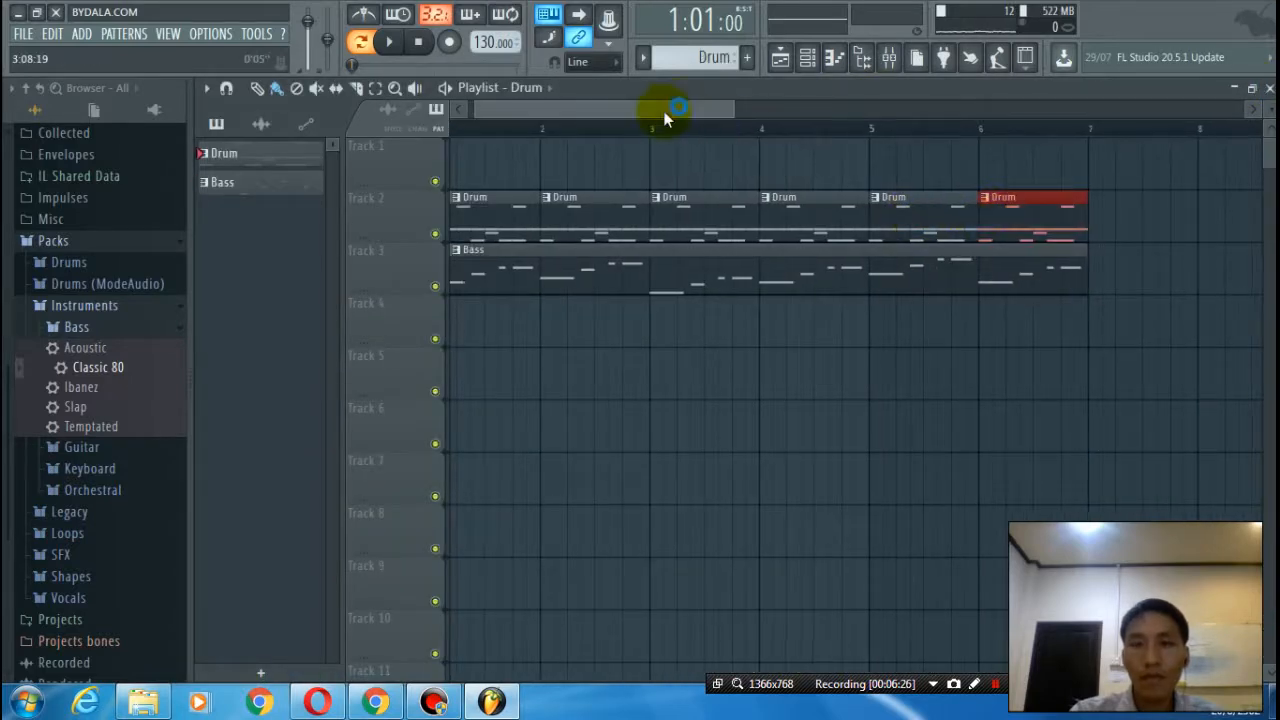
- Play back the Drum and Bass arrangement in the playlist from bar 1
left_click_drag(671, 112, 497, 147)
key("space")
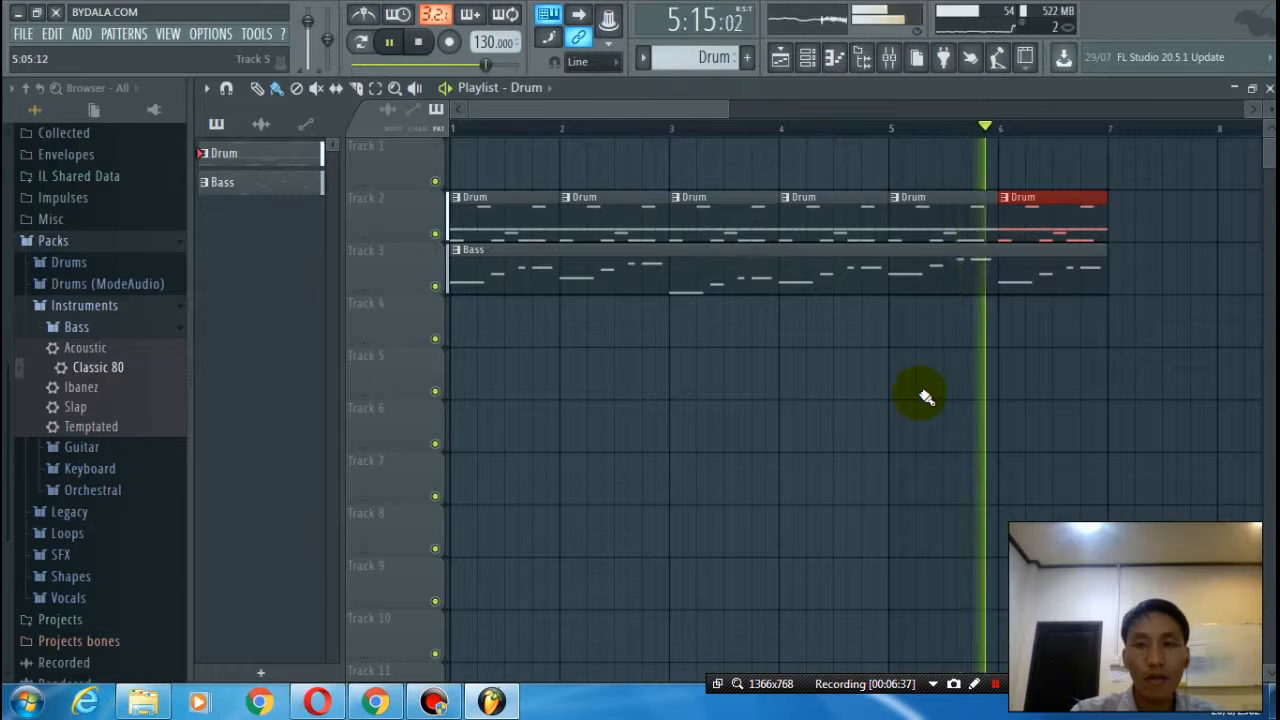
key("space")
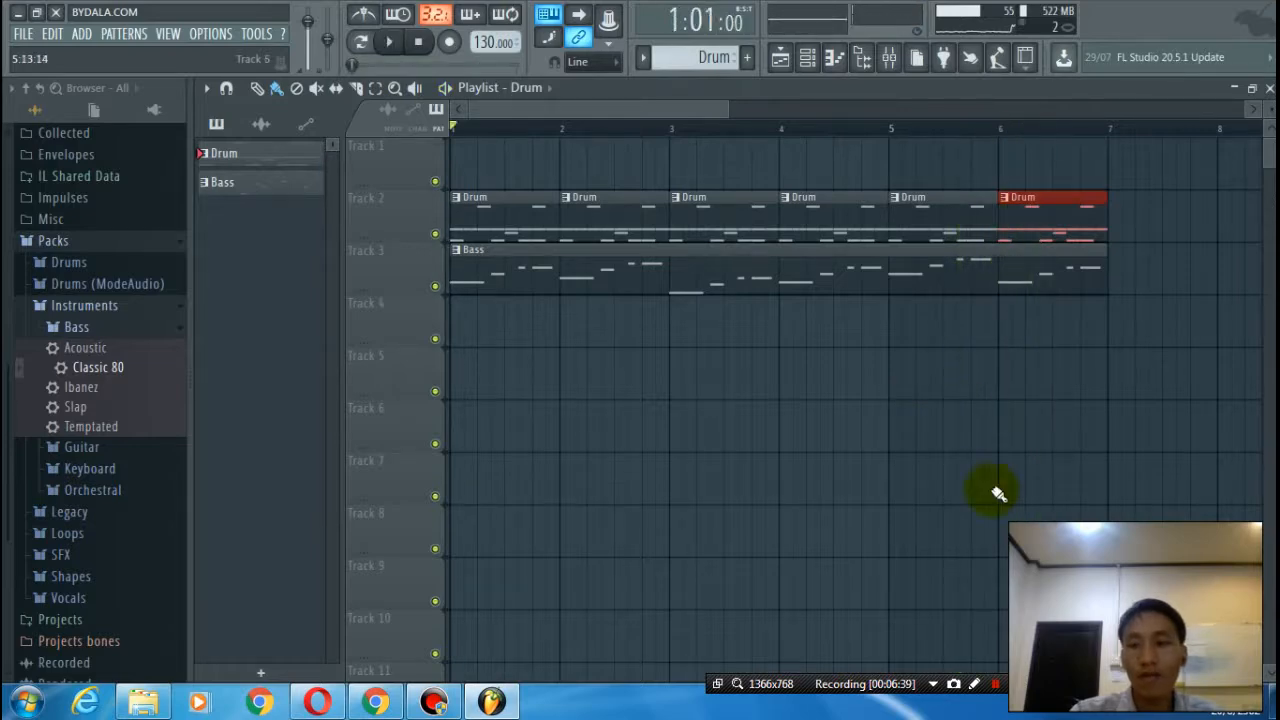
left_click(995, 685)
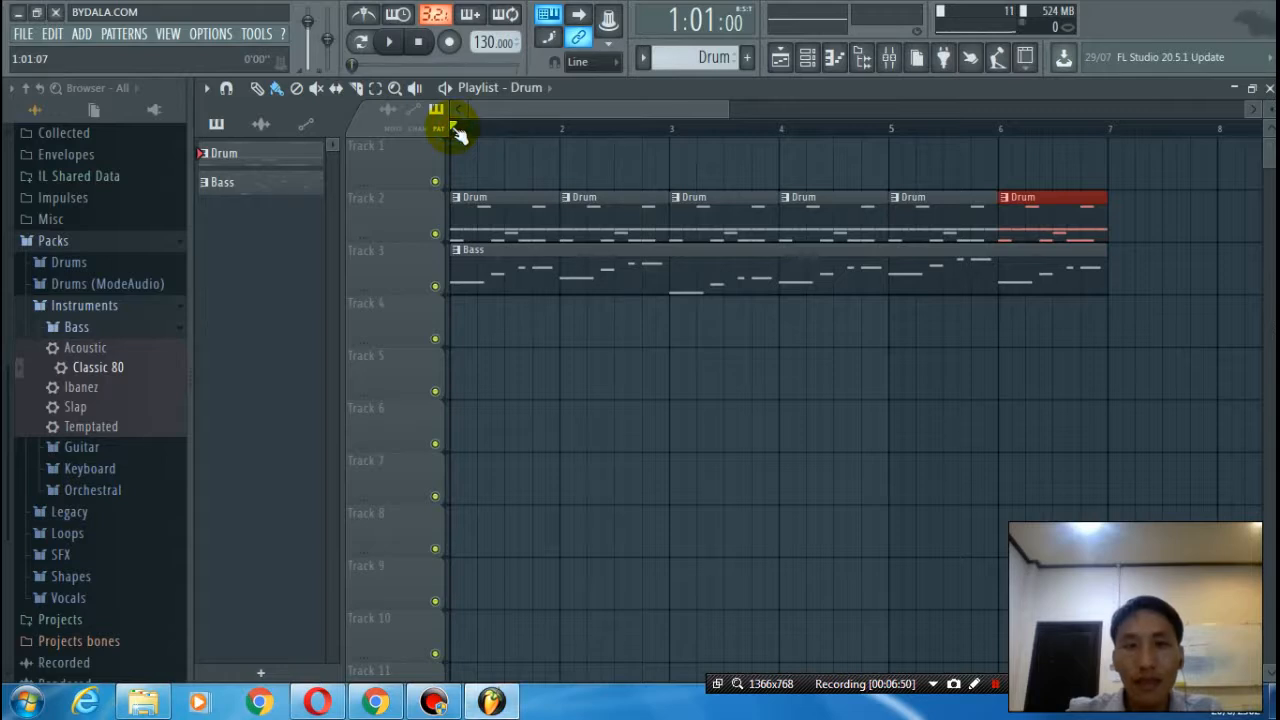
key("space")
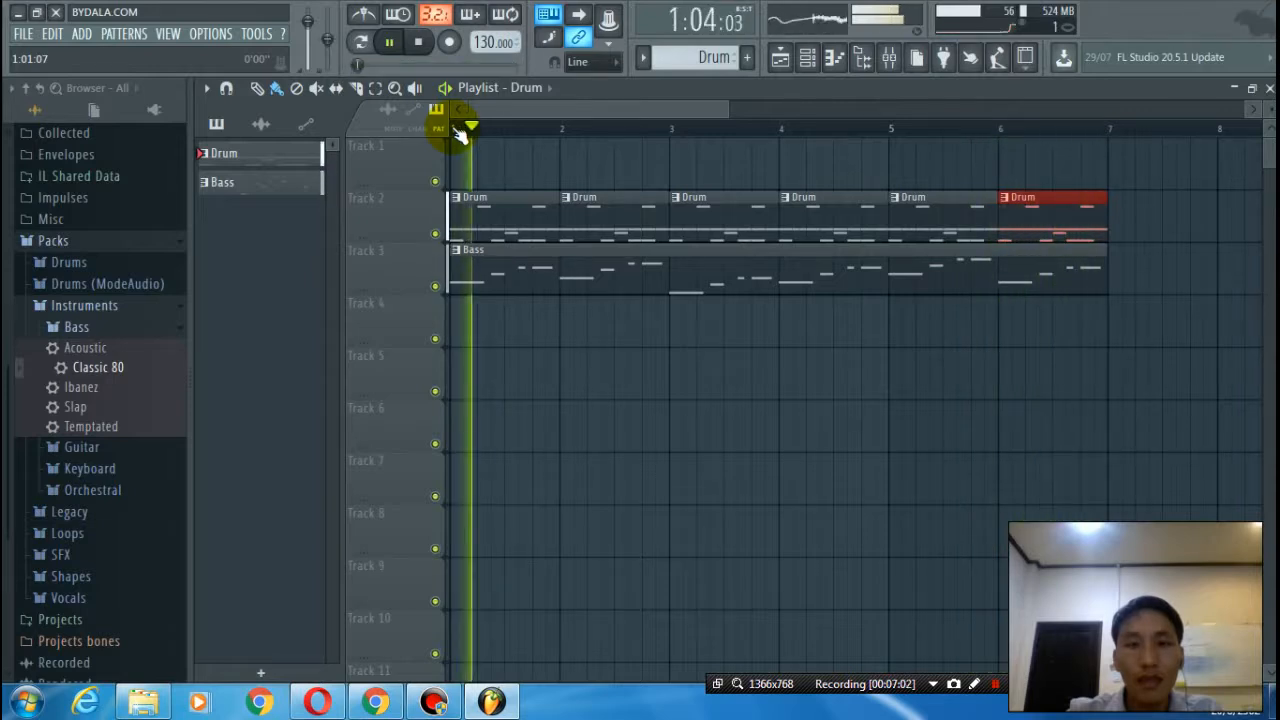
key("space")
- Create a new pattern named Guitar and place its clip at bar 1 of Track 4
left_click(790, 60)
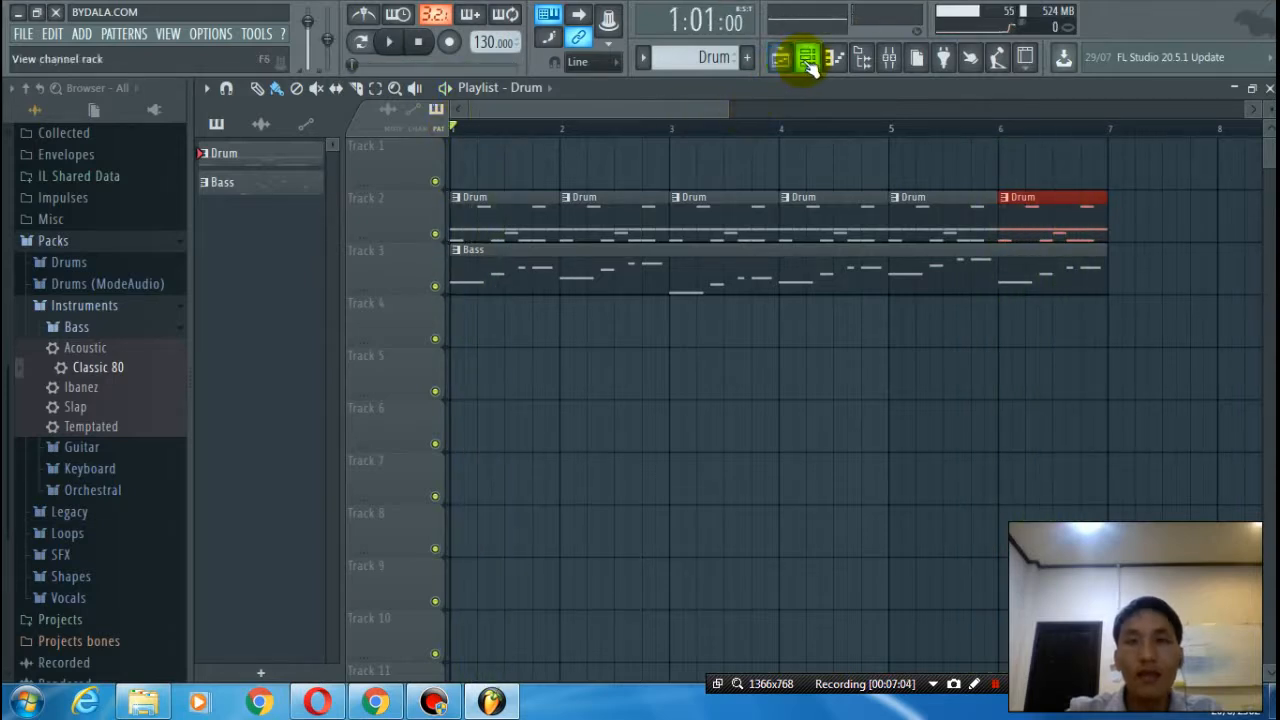
left_click(749, 62)
type("Guitar")
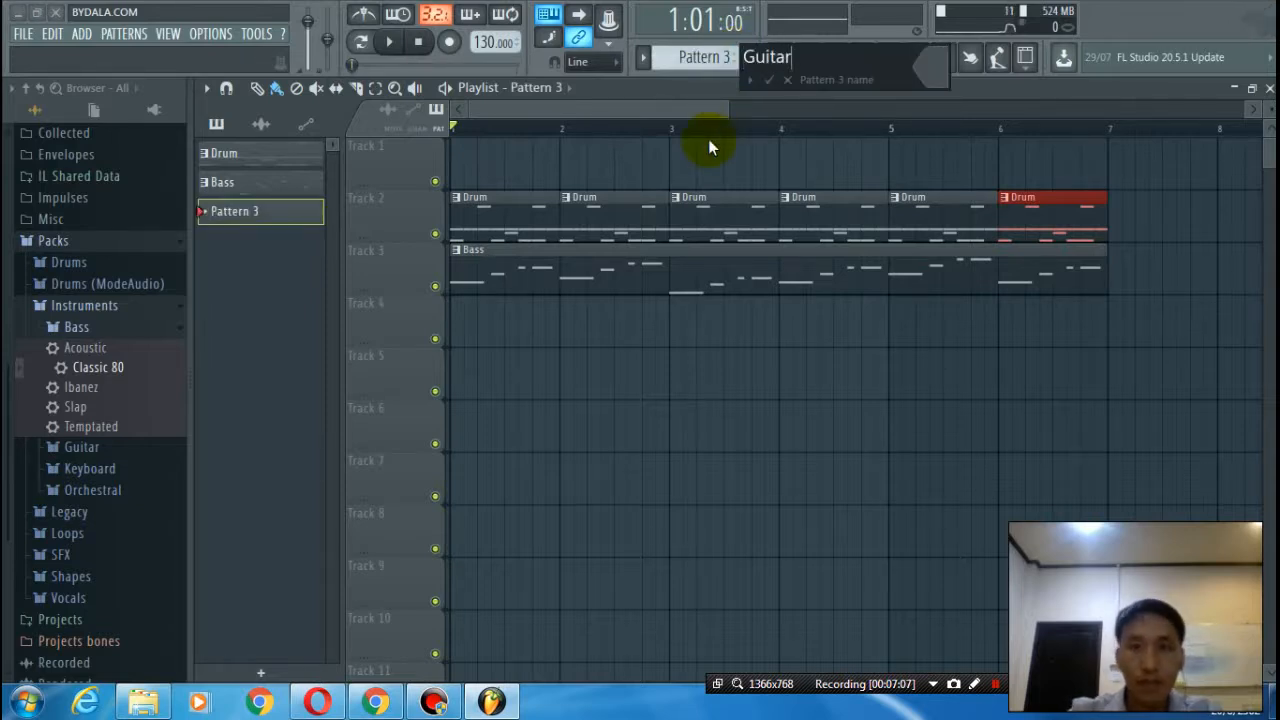
left_click(769, 82)
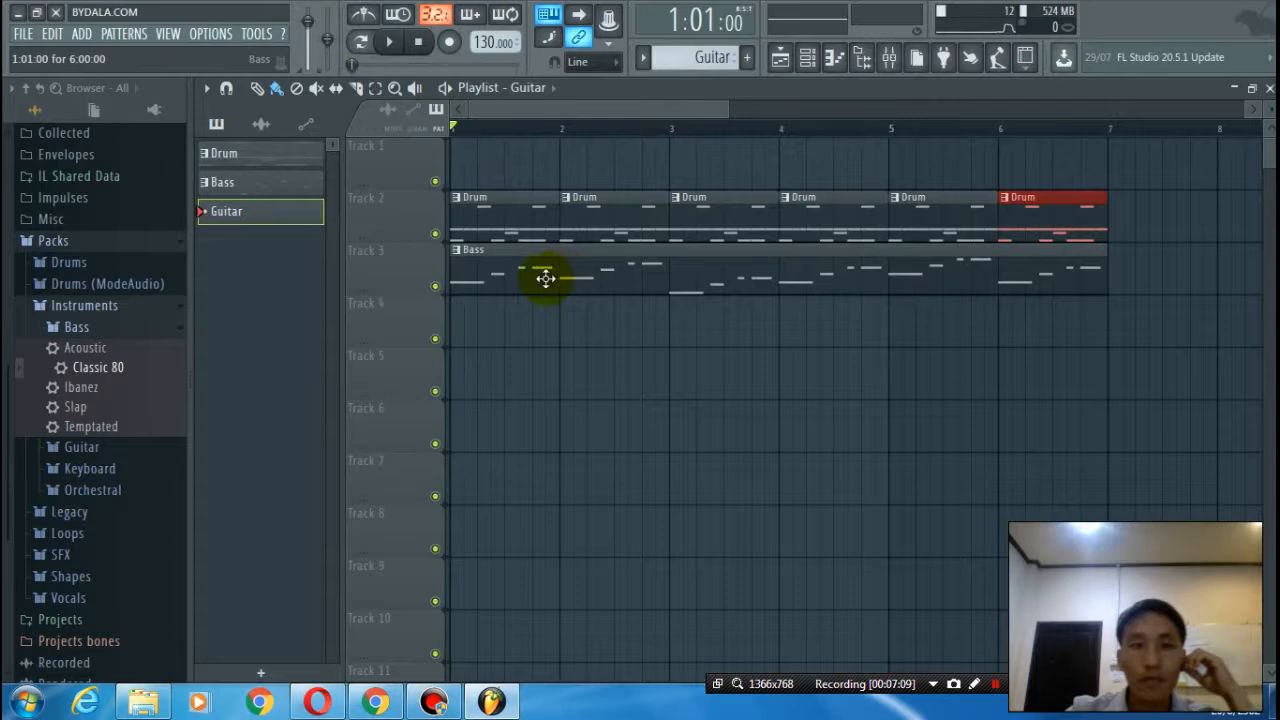
left_click(462, 330)
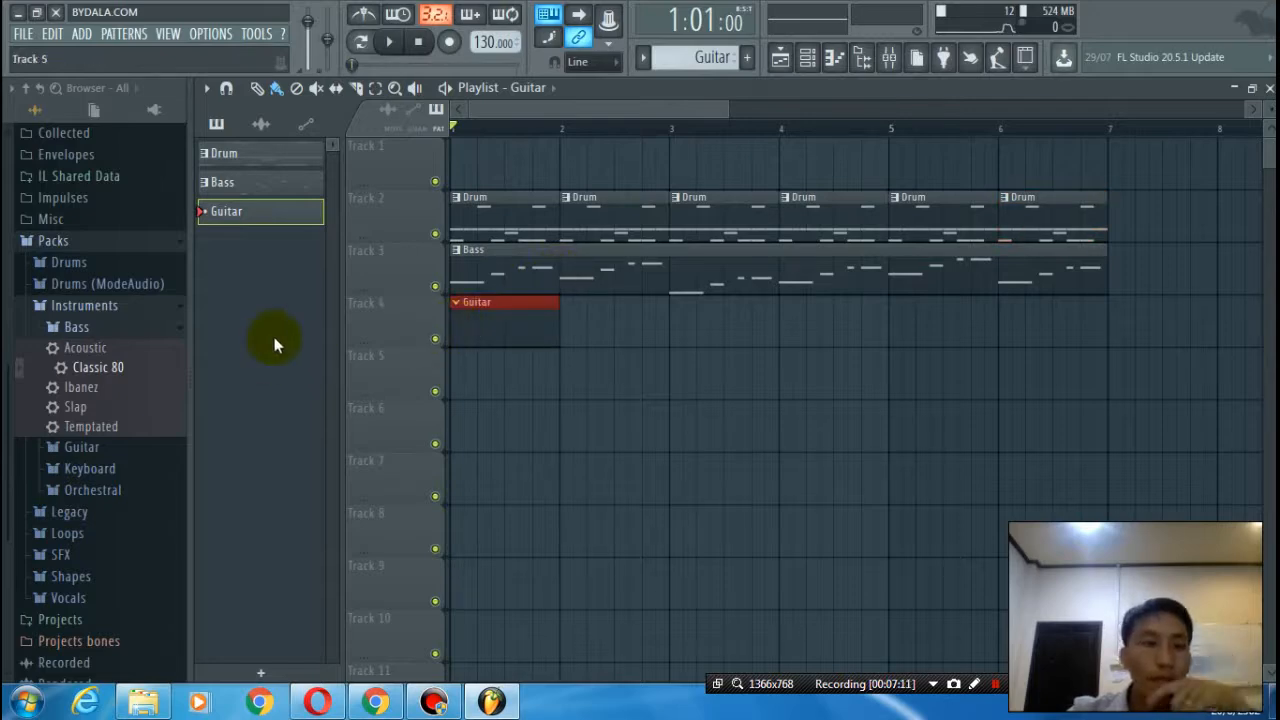
- Load the Pignose guitar instrument into the channel rack as a new channel and close its plugin window
left_click(807, 60)
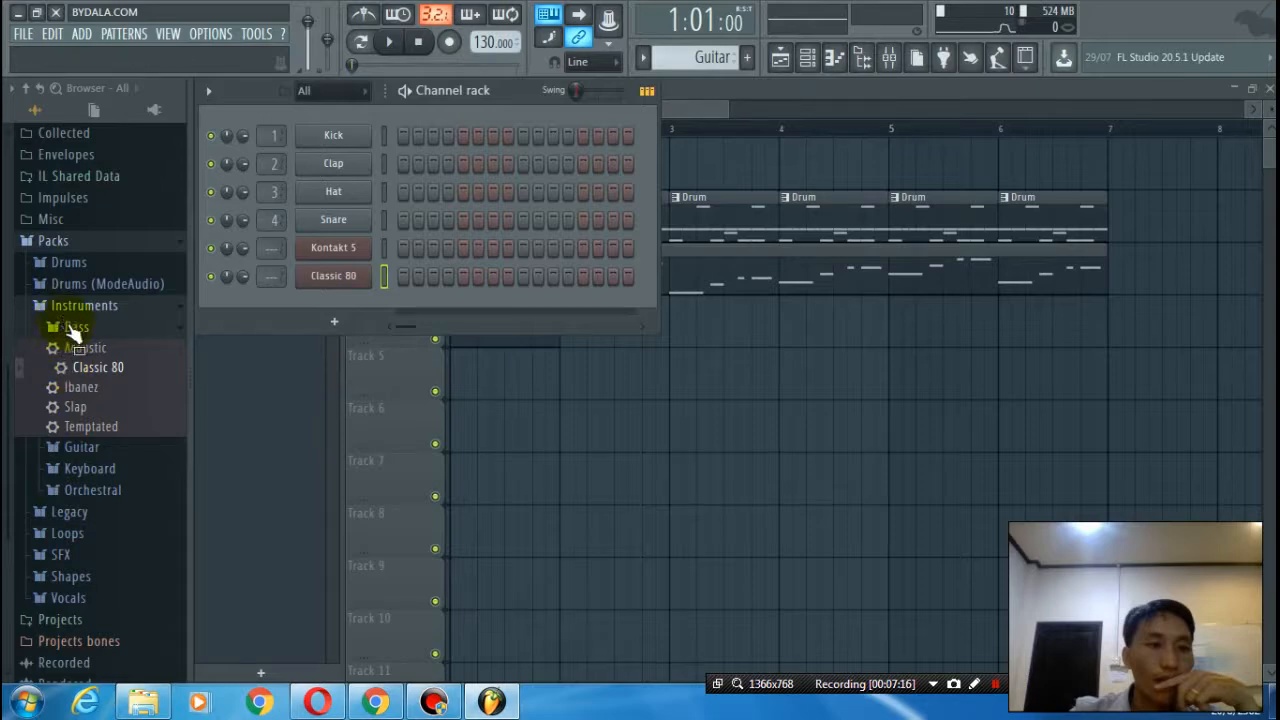
left_click(75, 330)
left_click(82, 350)
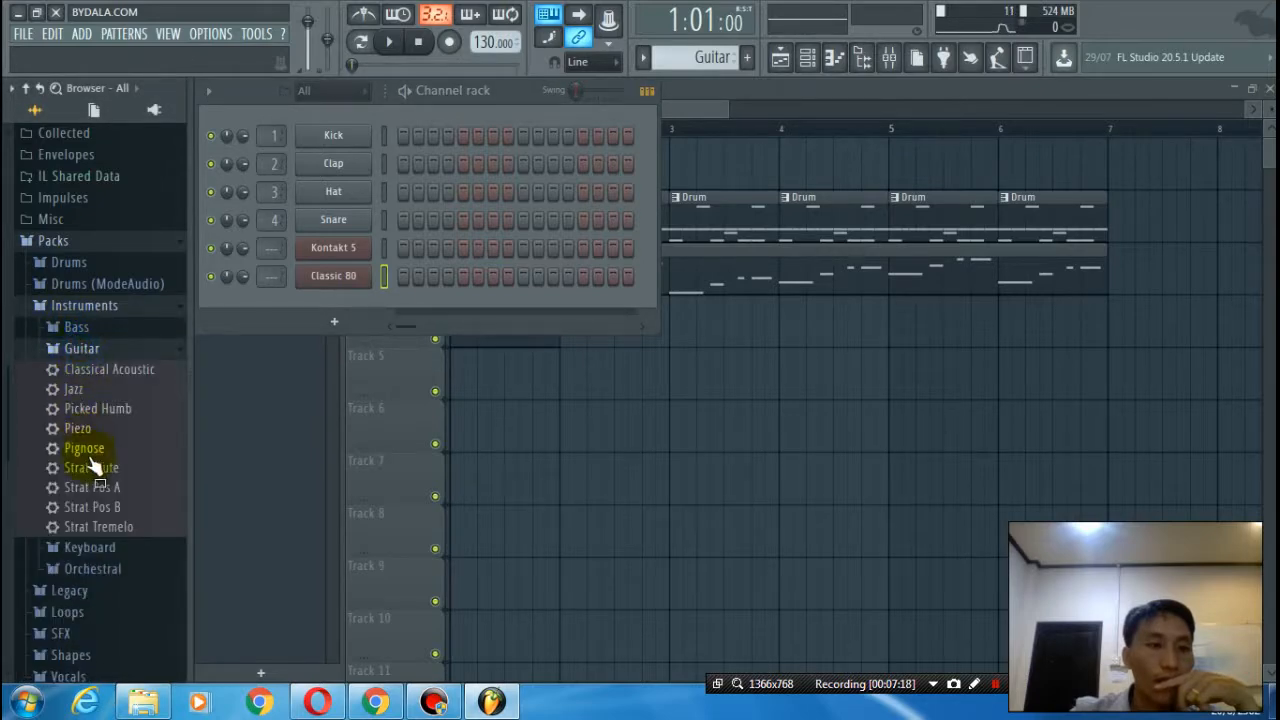
left_click_drag(82, 452, 342, 302)
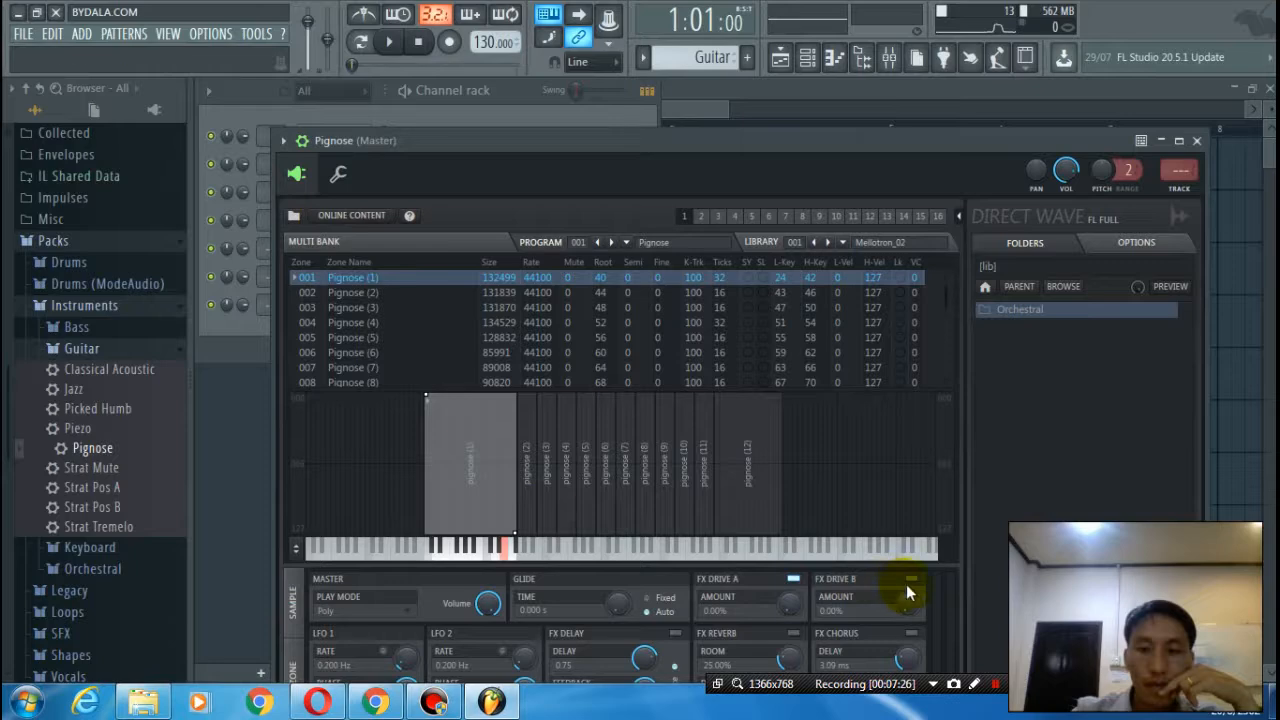
left_click(1196, 140)
- In the Pignose piano roll, draw a chord at the start of bar 1: C4 three steps long, E4 and G4 one step each
right_click(343, 316)
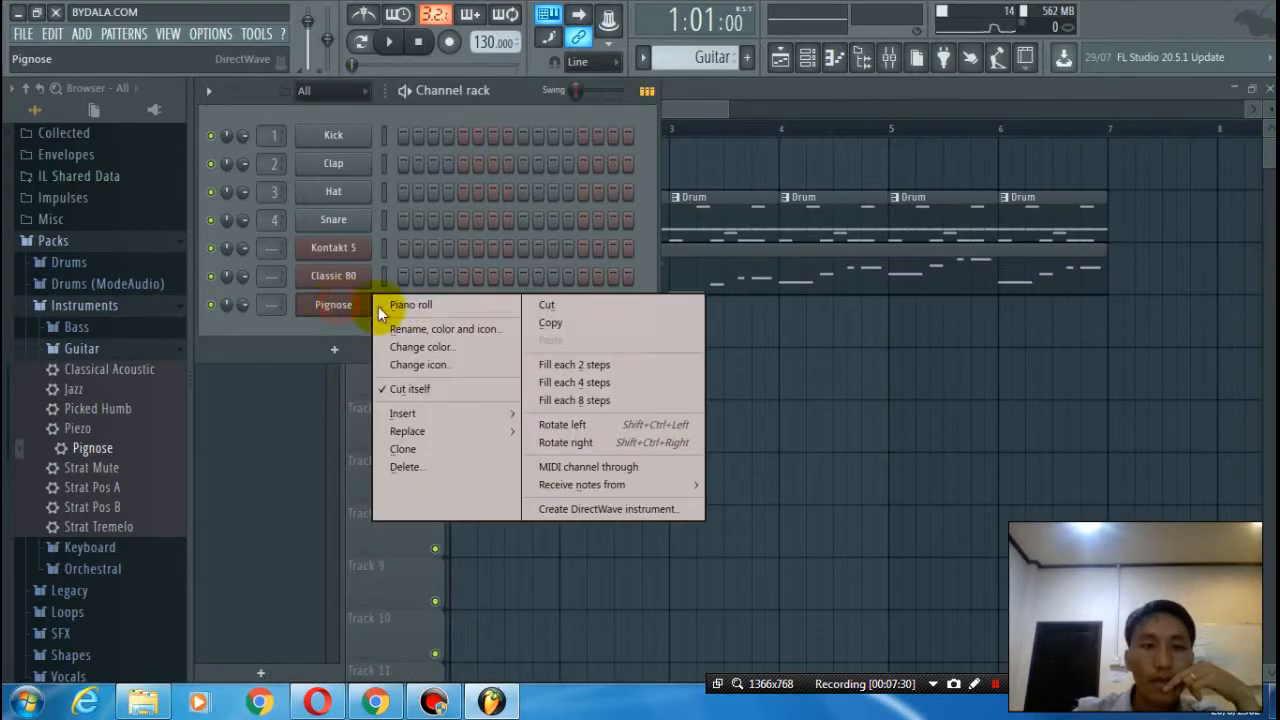
left_click(414, 298)
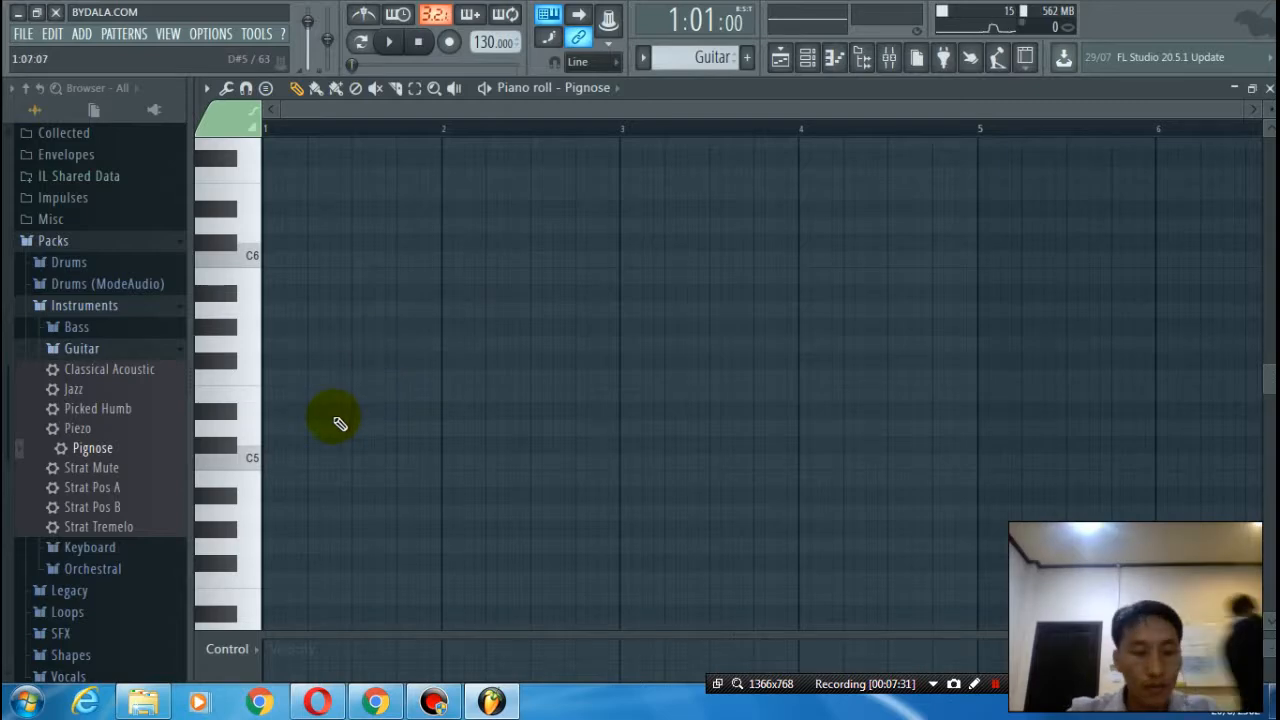
scroll(338, 421, "up", 3)
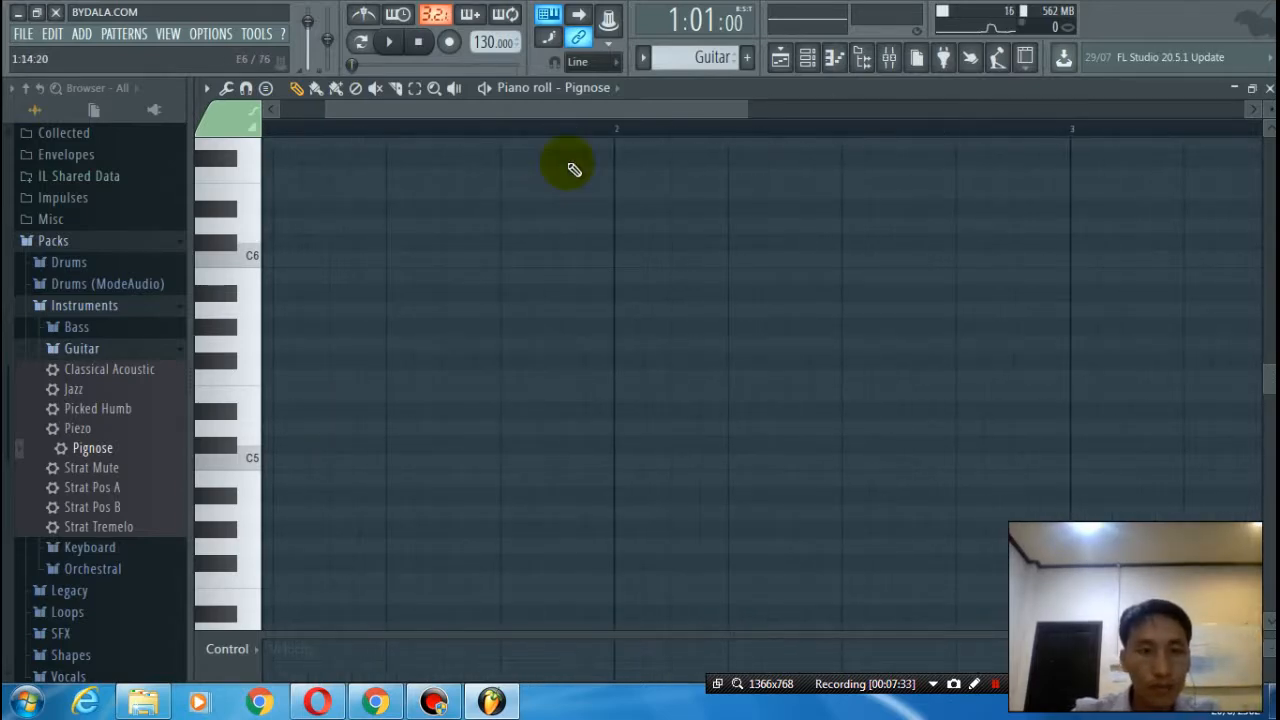
left_click_drag(480, 115, 338, 138)
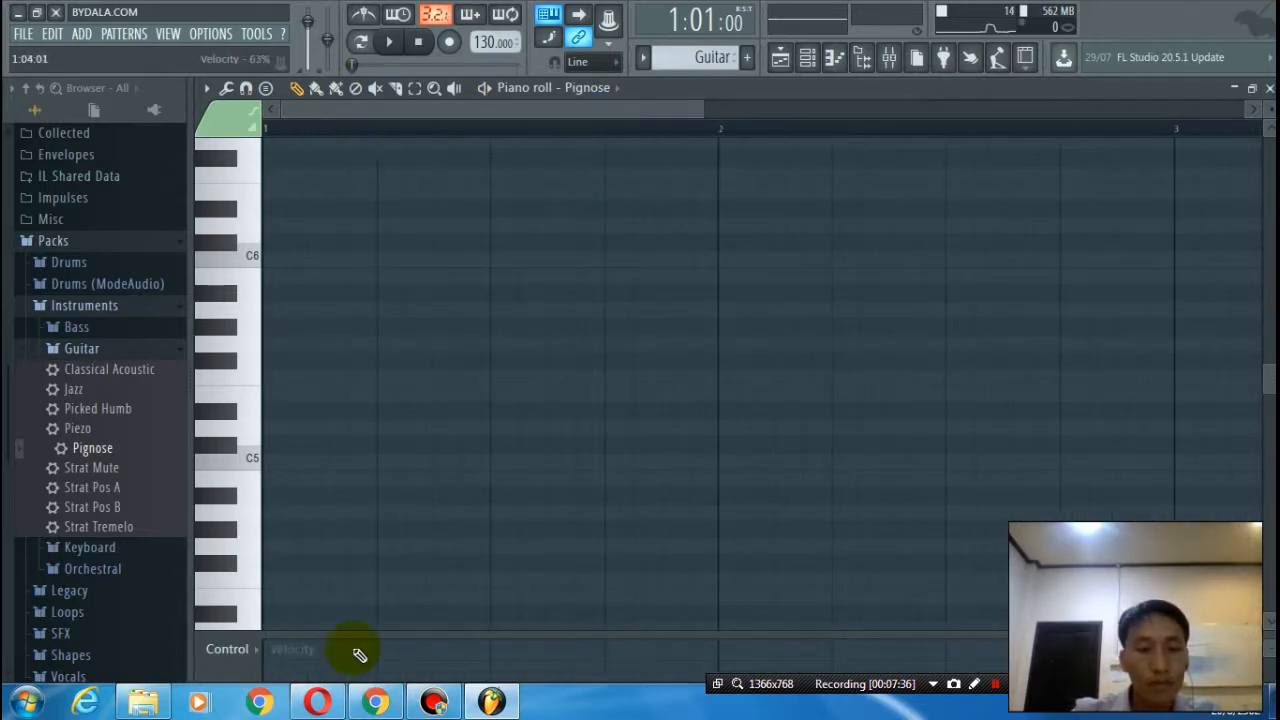
scroll(250, 465, "down", 3)
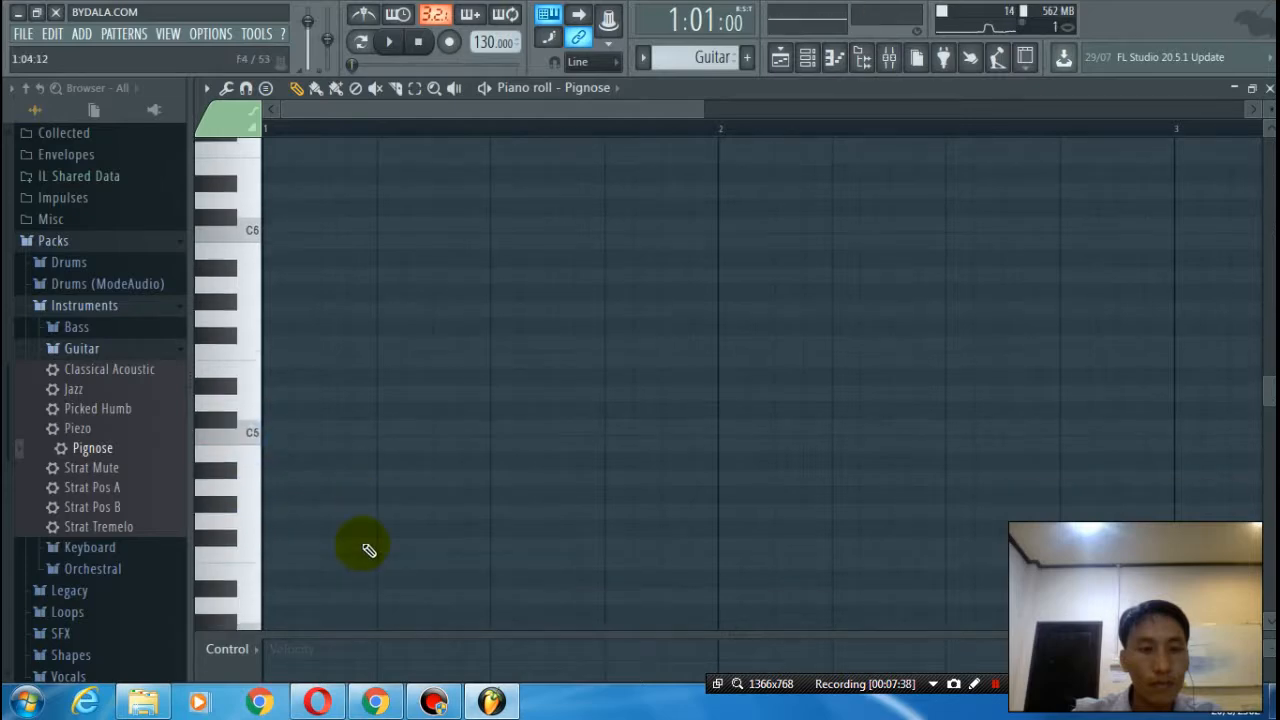
scroll(252, 512, "down", 3)
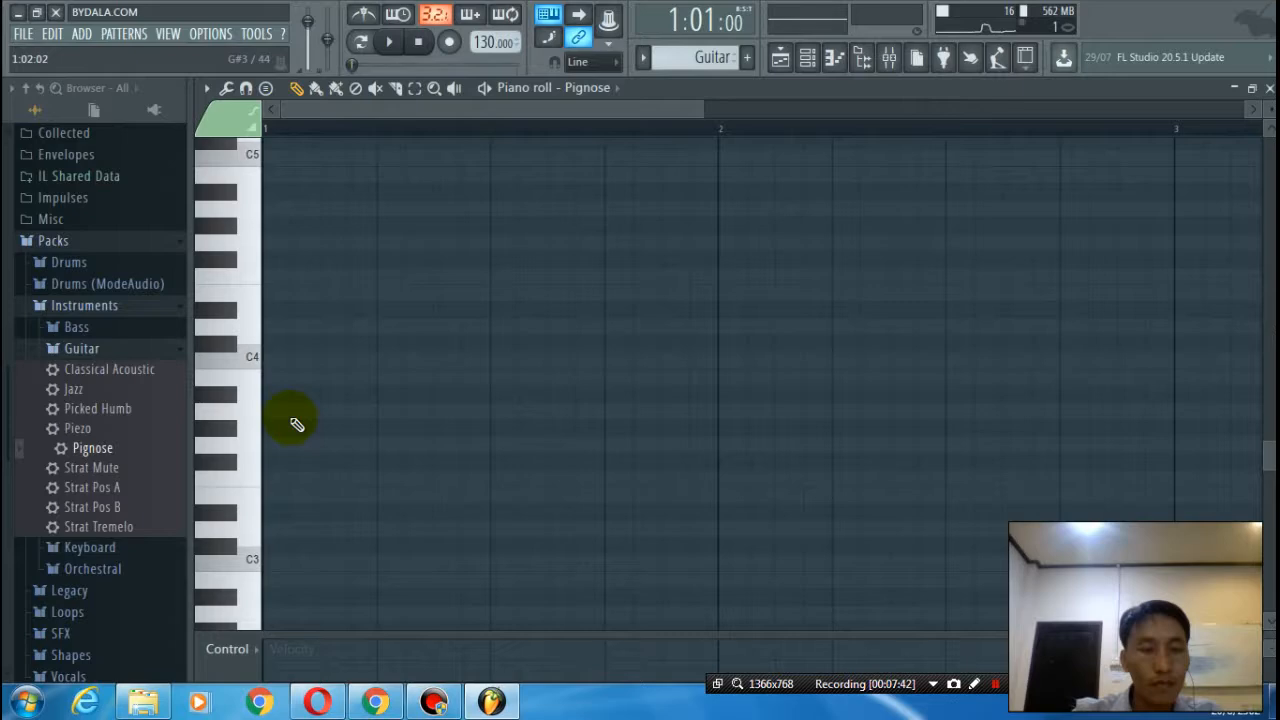
left_click(264, 368)
left_click(270, 362)
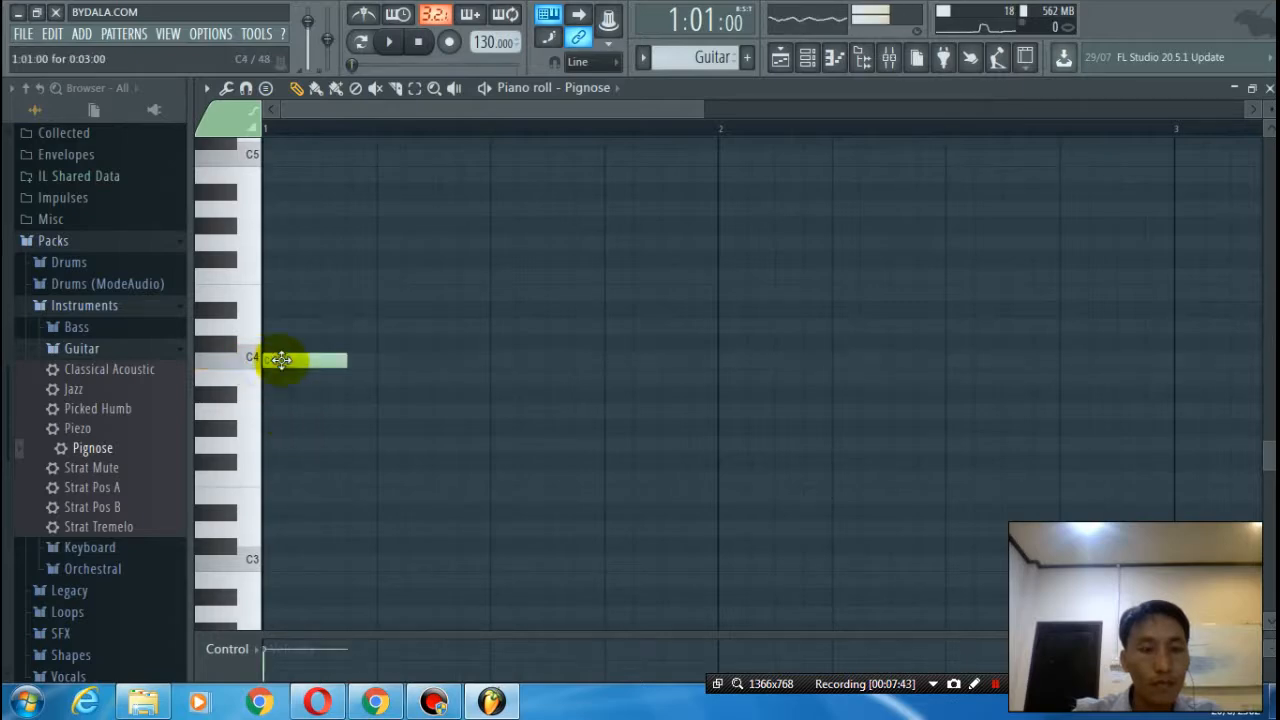
left_click(268, 294)
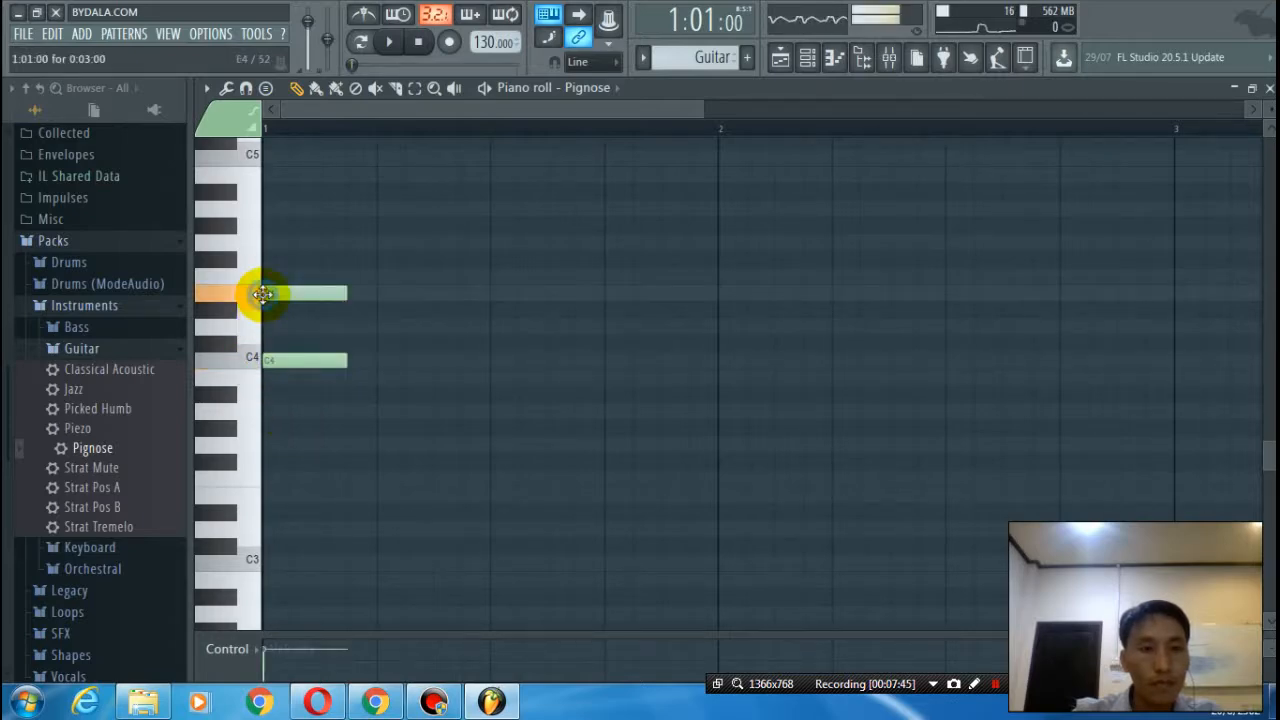
left_click_drag(348, 296, 305, 297)
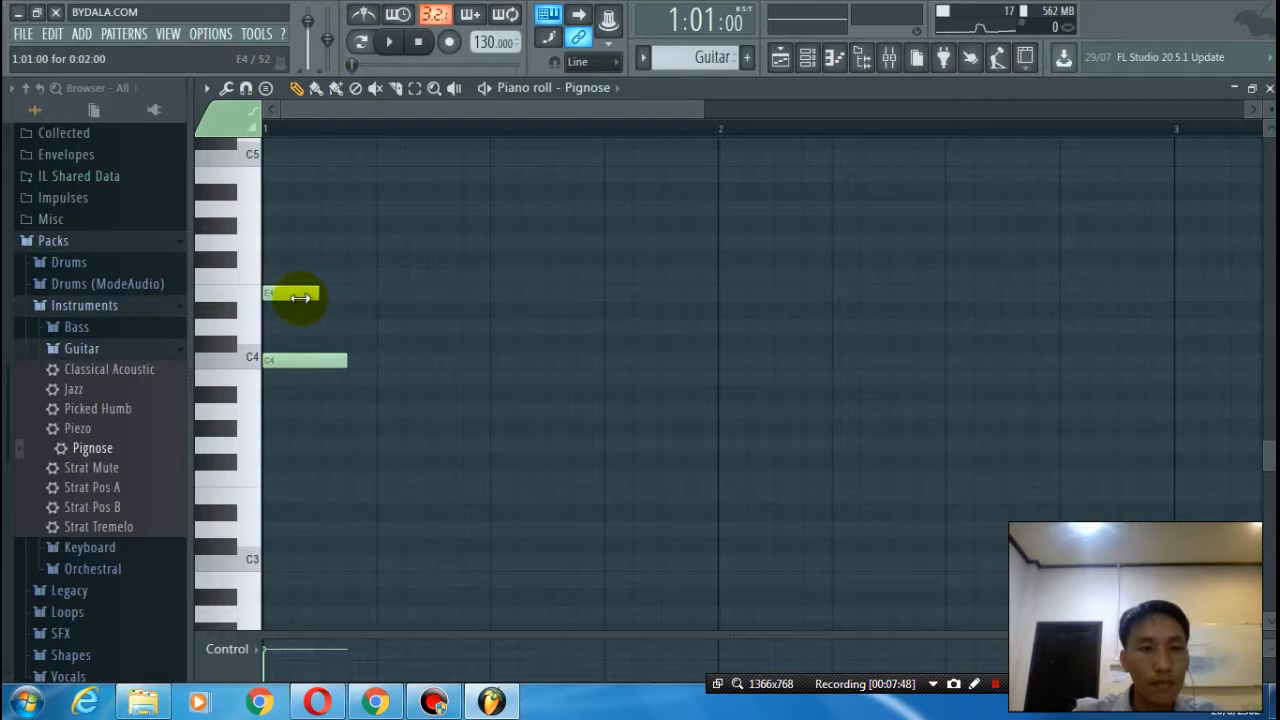
left_click(268, 241)
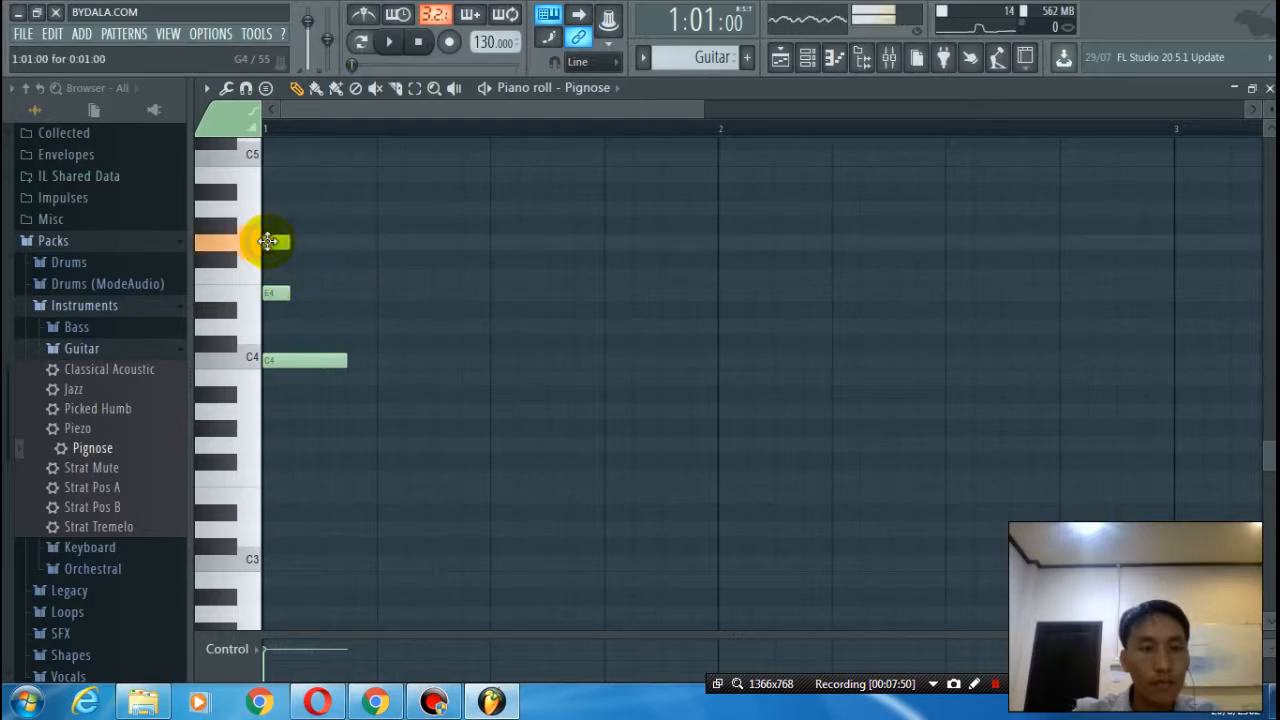
- Add a two-step G4 at step 3, a one-step E4 at step 4, and one-step C4, E4, G4 chords at steps 5 and 7
left_click(333, 244)
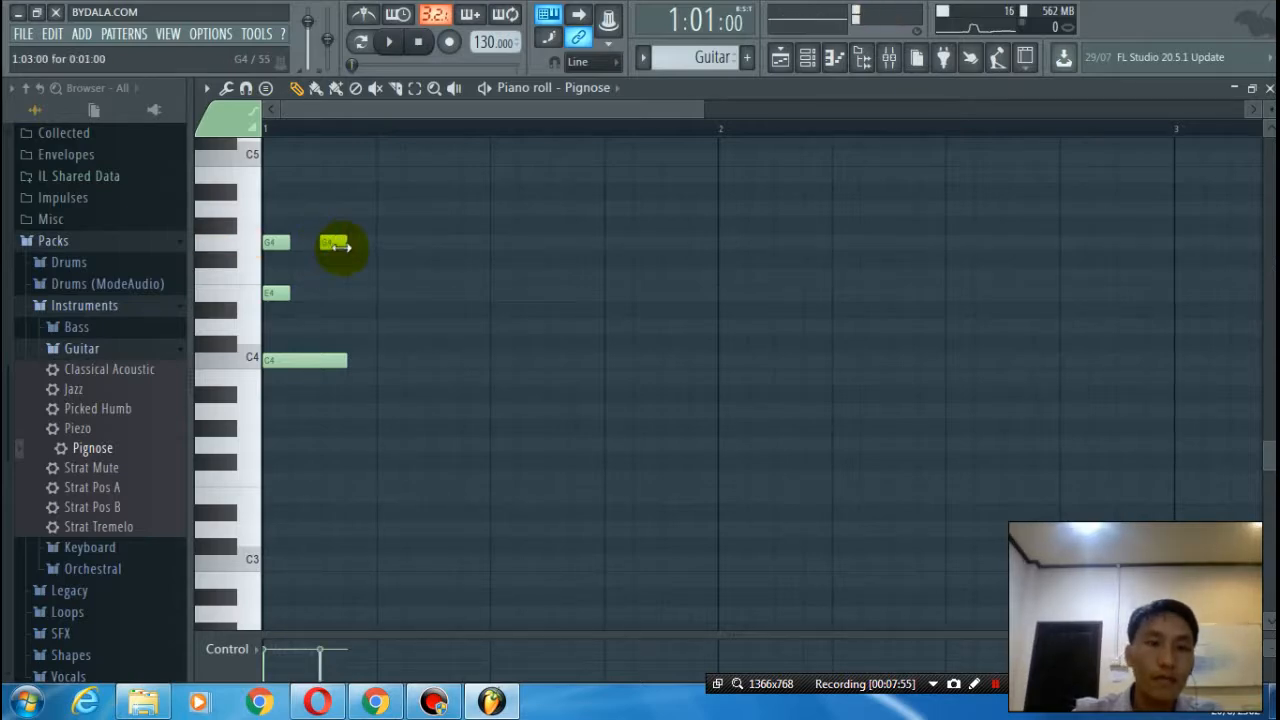
mouse_move(357, 278)
left_mouse_down()
mouse_move(343, 280)
mouse_move(363, 277)
mouse_move(361, 303)
left_mouse_up()
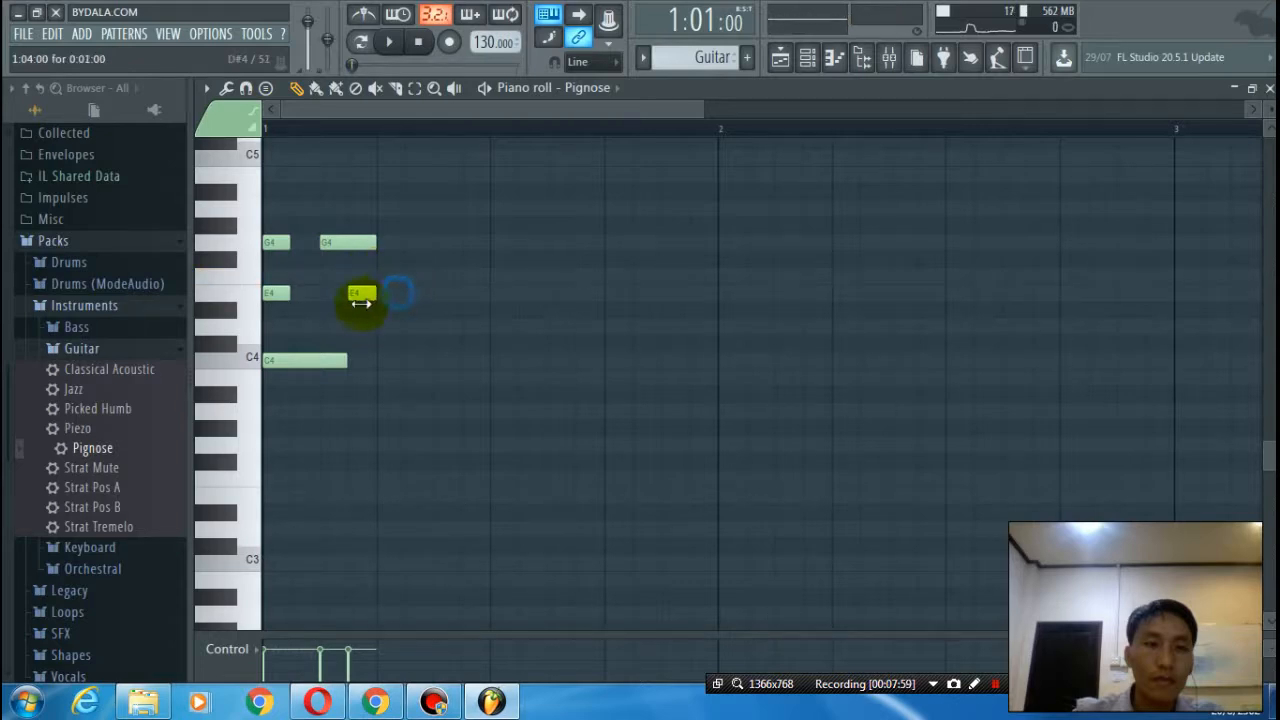
left_click(381, 362)
left_click(389, 296)
left_click(380, 243)
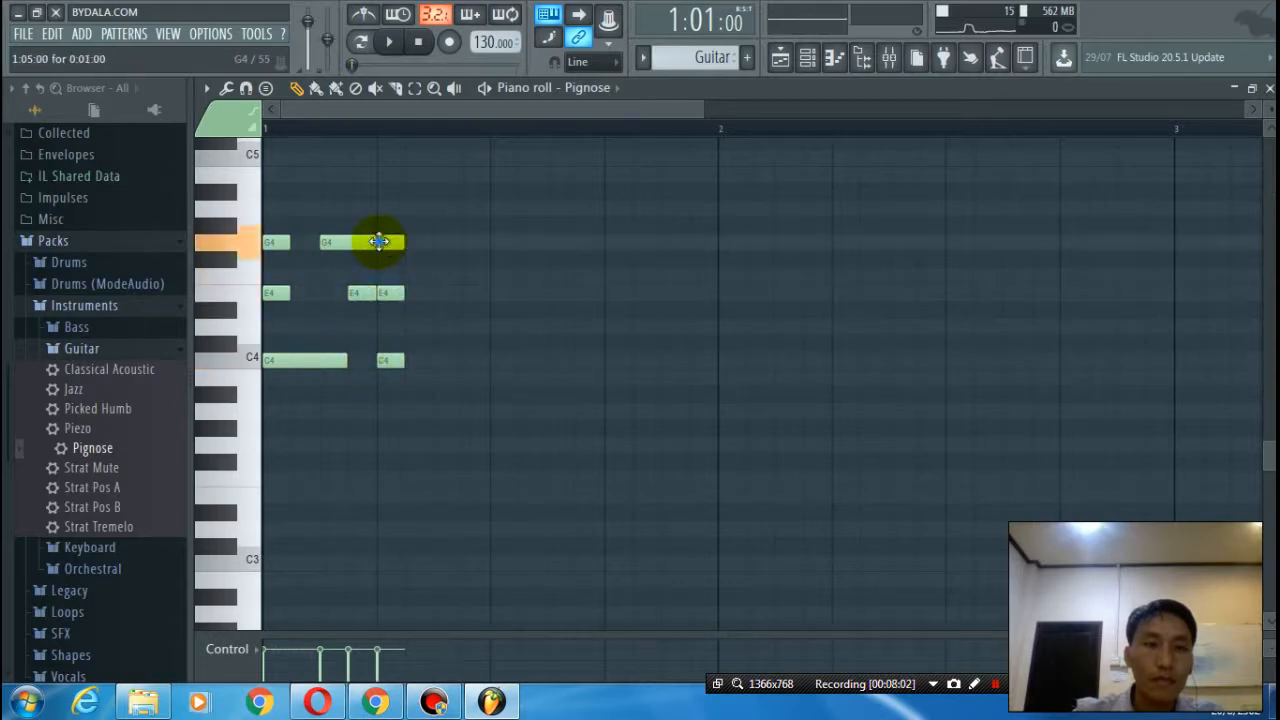
left_click(437, 244)
left_click(438, 295)
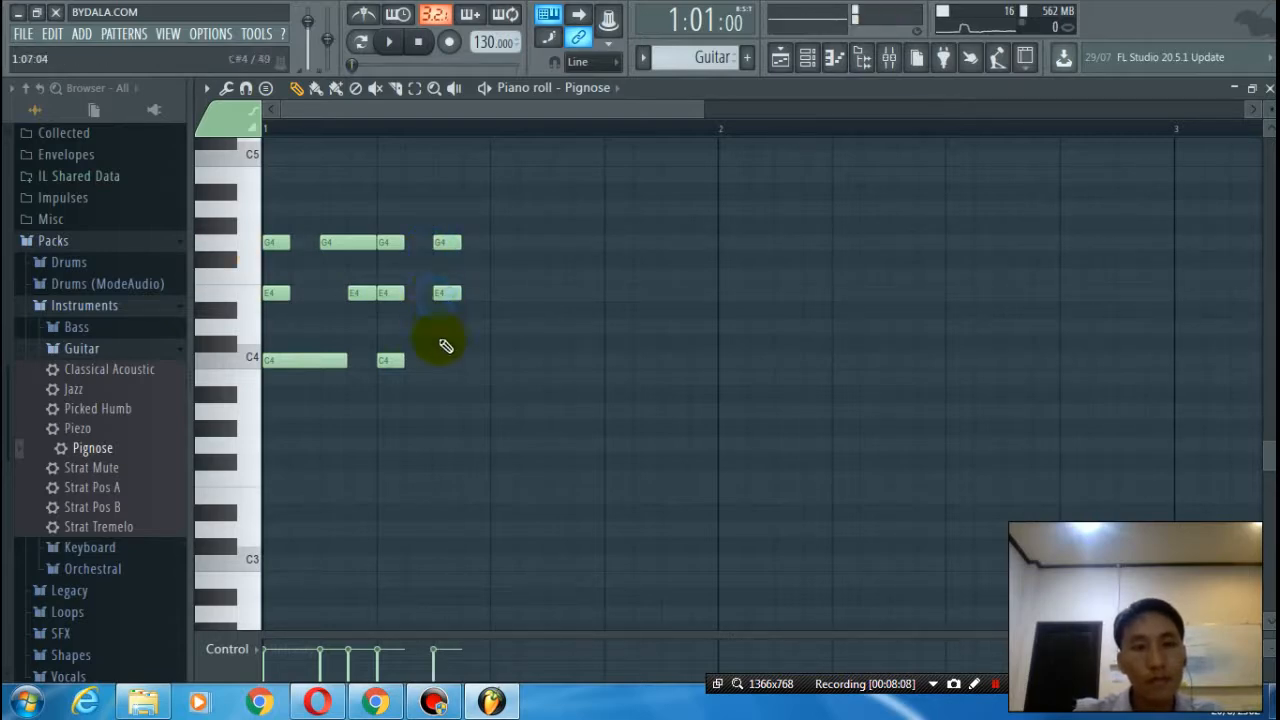
left_click(438, 362)
- Add a two-step E4 at step 11, one-step G4 at step 12 and two-step E4 and G4 at step 15, and play back the bar
left_click(553, 294)
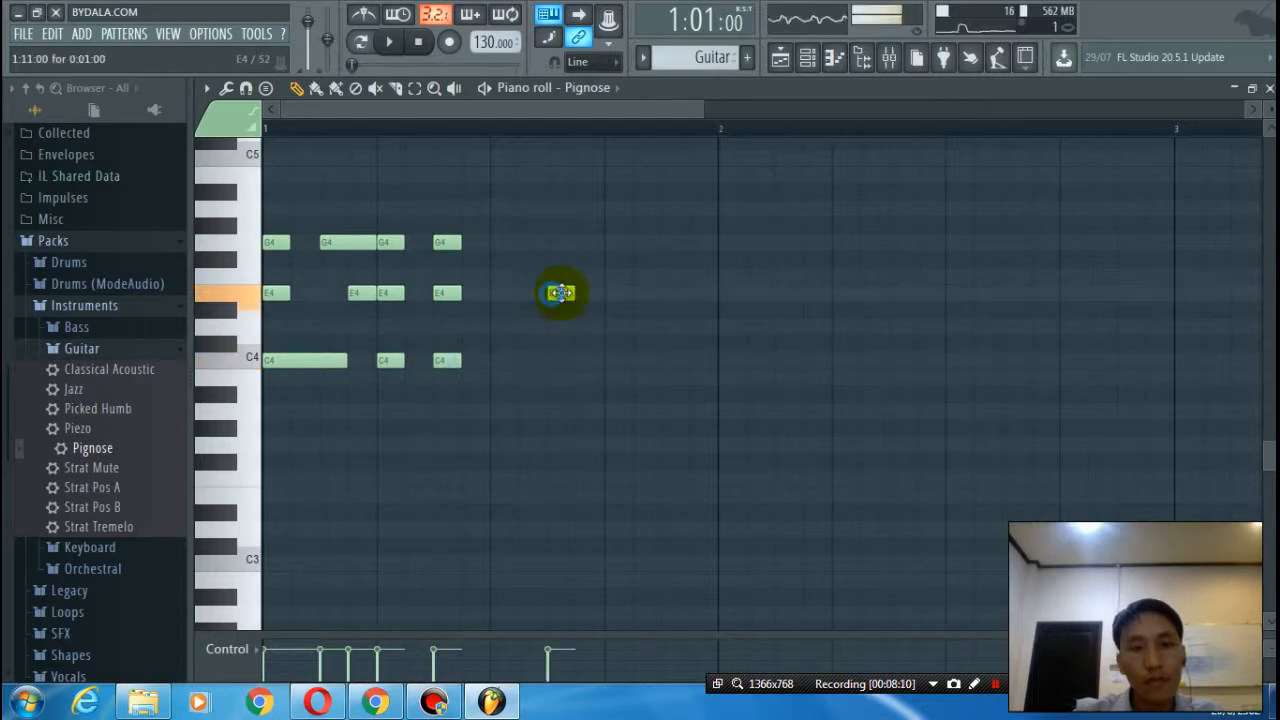
left_click(580, 243)
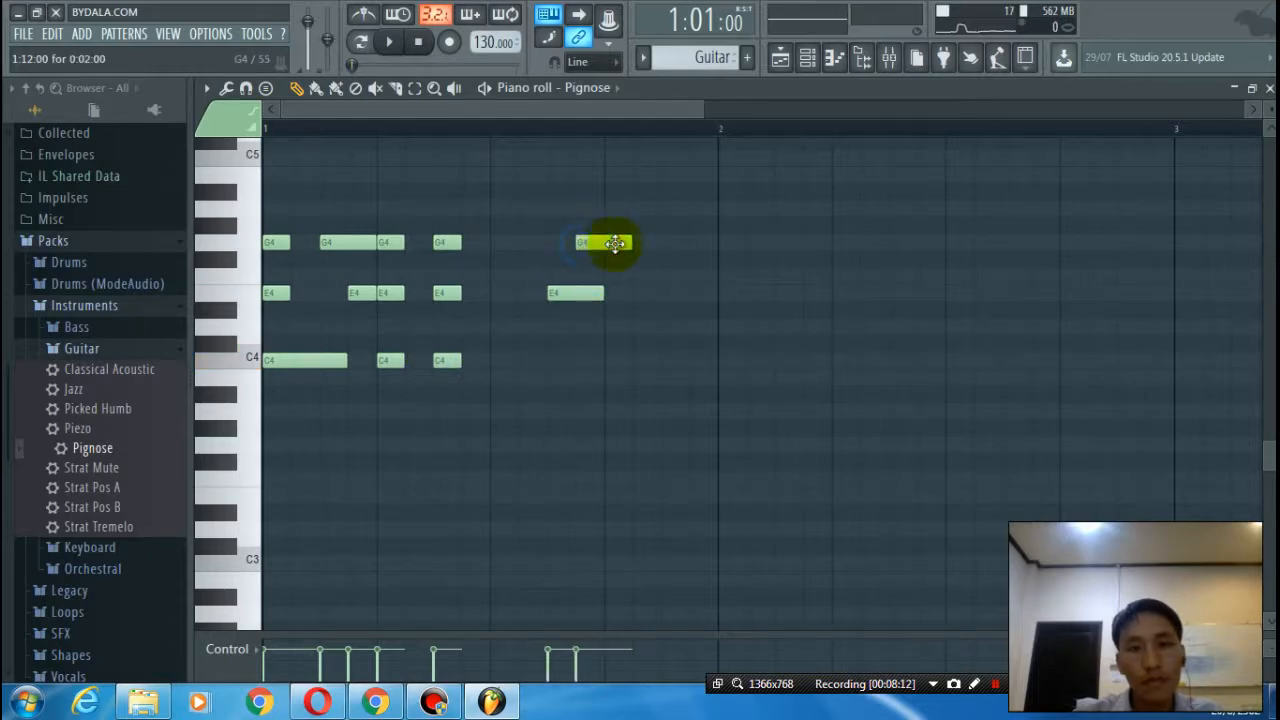
left_click(670, 243)
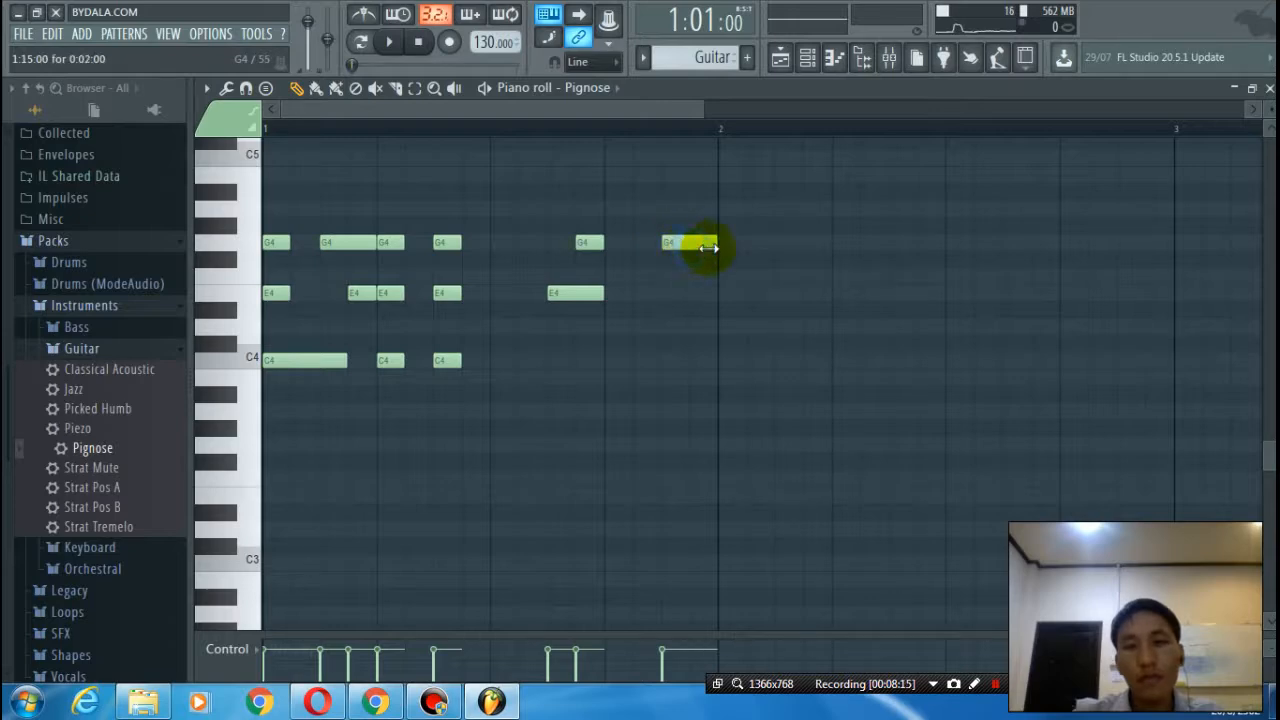
left_click(670, 293)
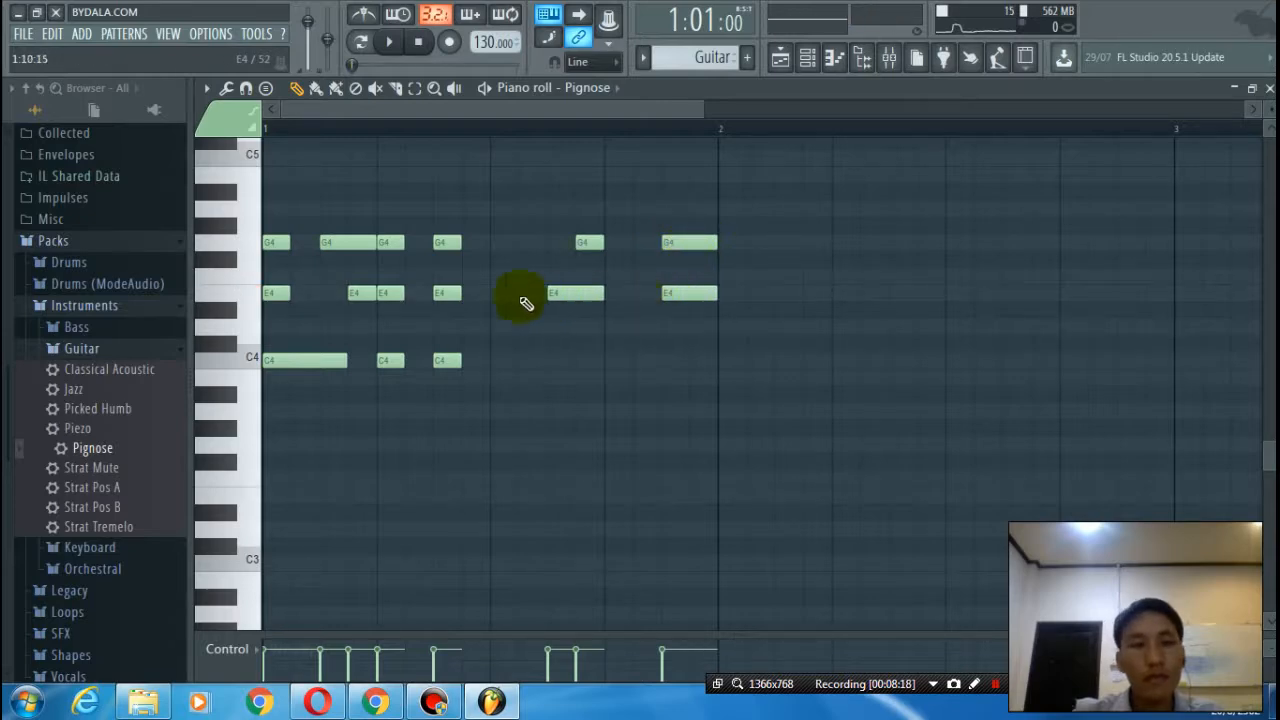
key("space")
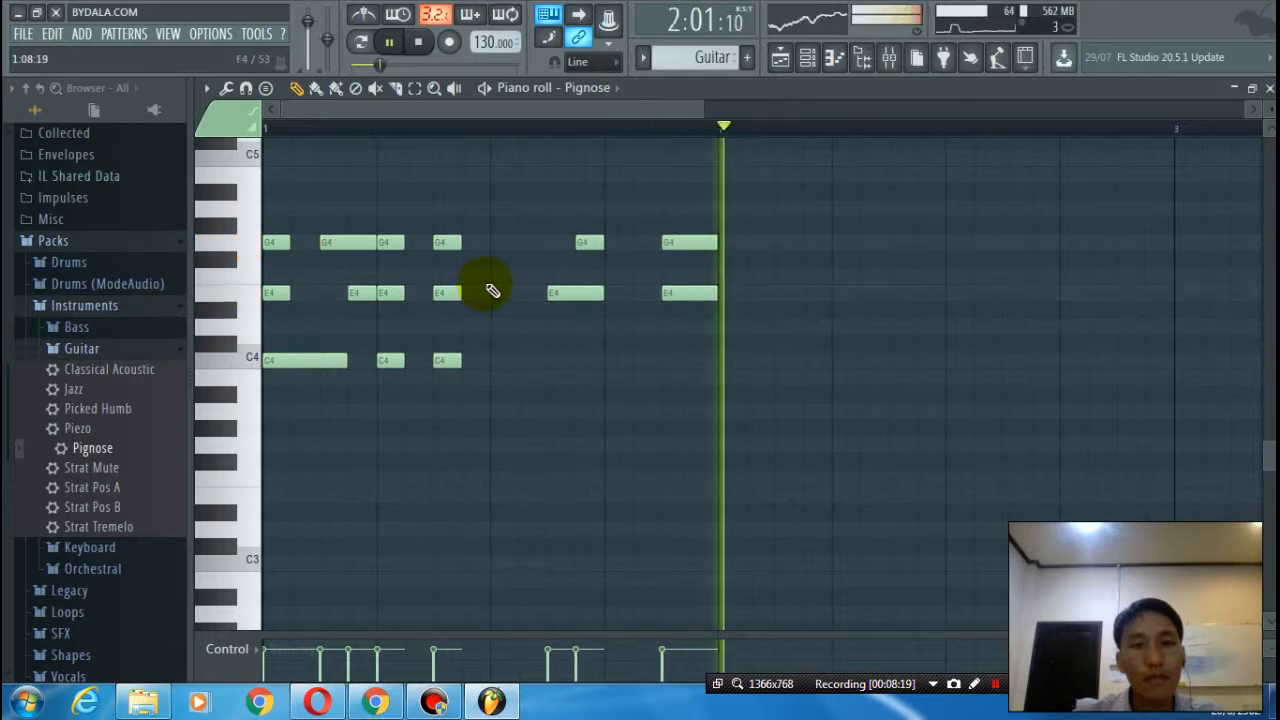
key("space")
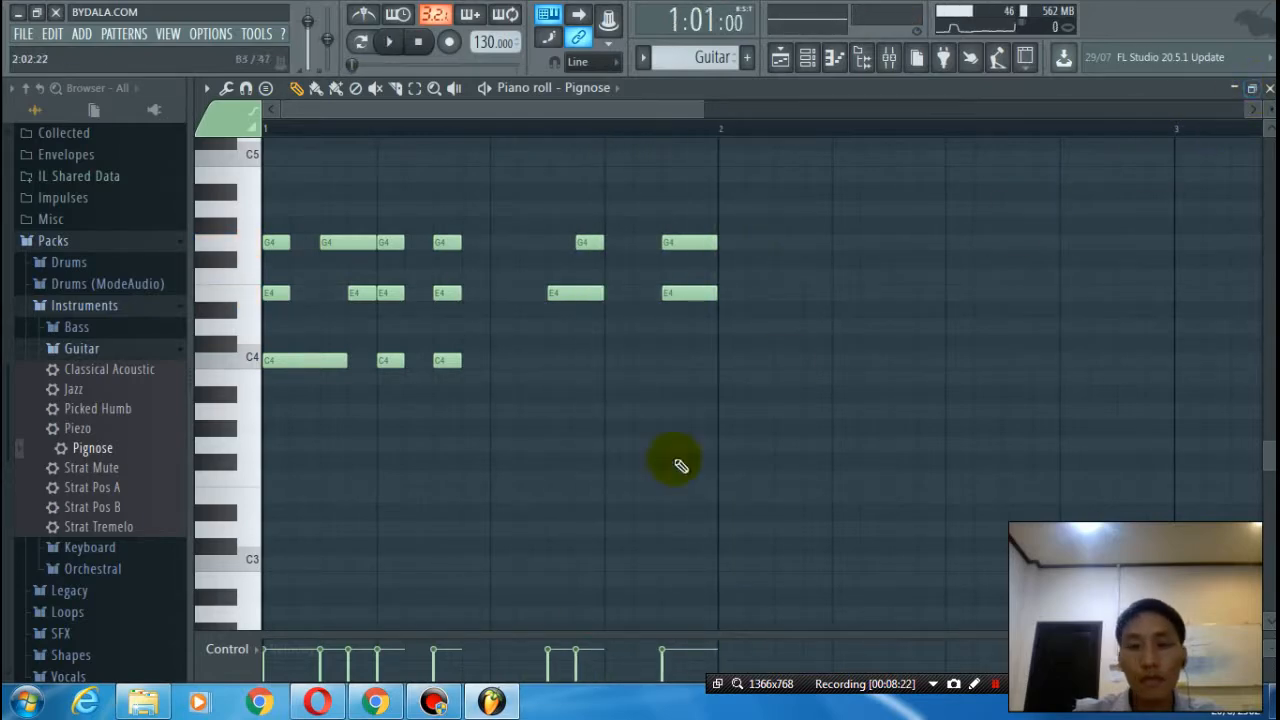
- Lower the velocities of the Pignose notes from step 7 of bar 1 onward to about 70% and close the piano roll
left_click_drag(530, 496, 530, 449)
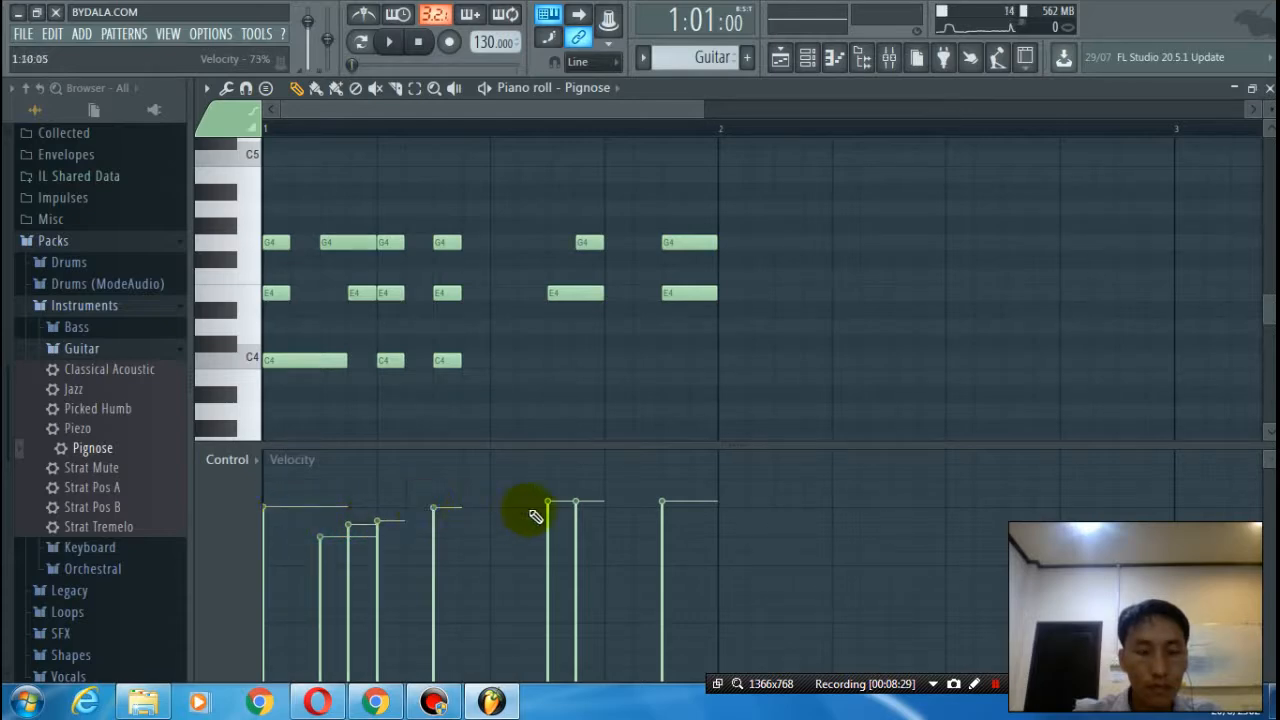
left_click_drag(430, 524, 624, 526)
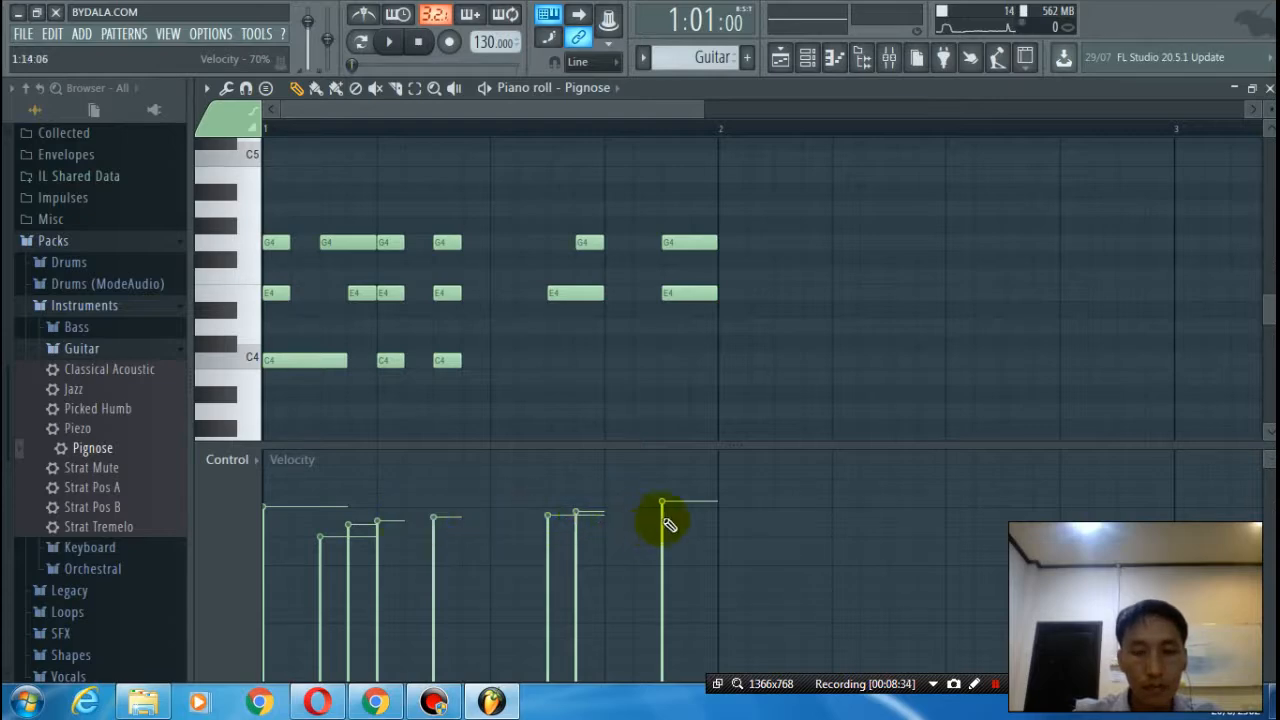
left_click(1268, 89)
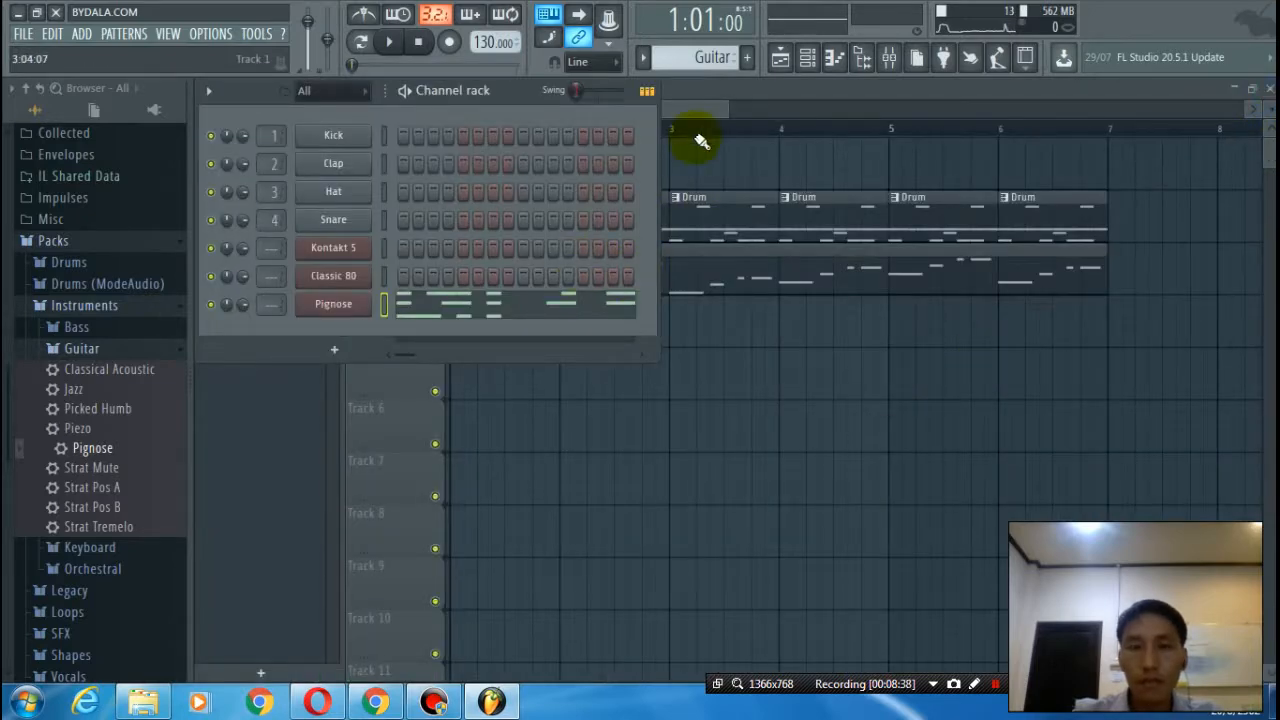
- Duplicate all Pignose notes from bar 1 into bar 2, transposed to a D4 root with F4 middle notes and A4 upper notes
left_click(557, 309)
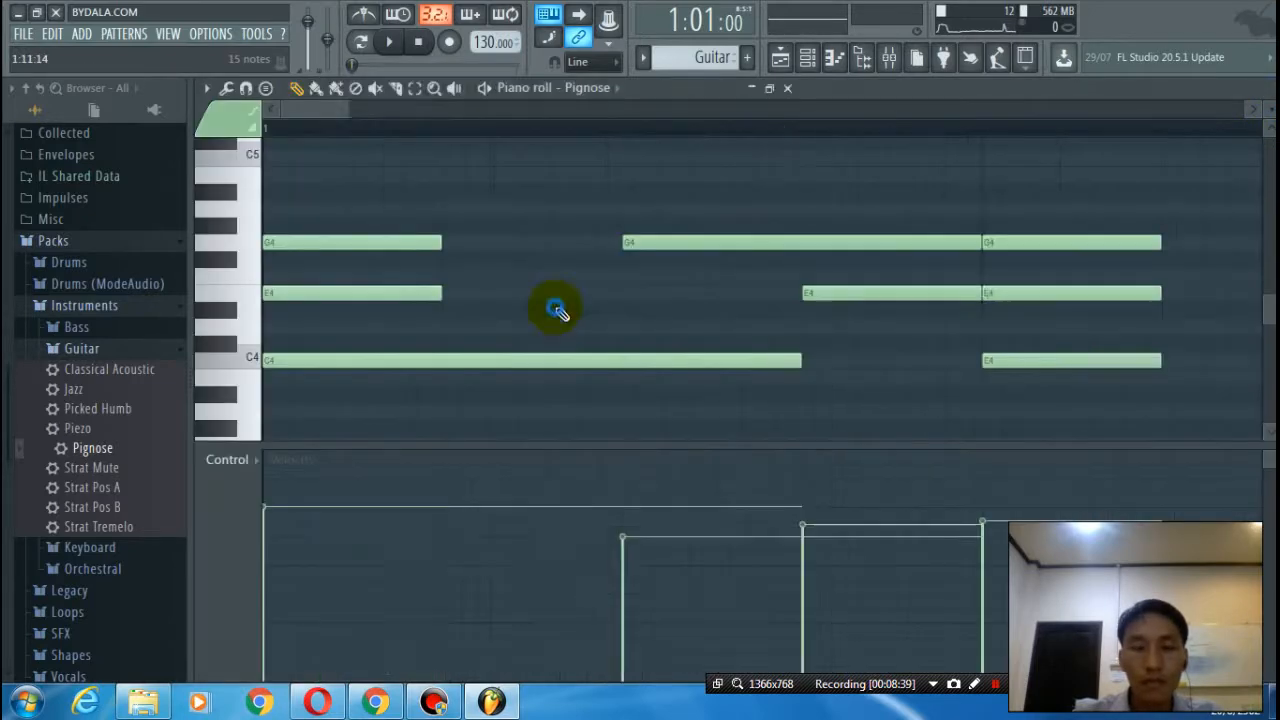
left_click_drag(495, 452, 481, 624)
left_click_drag(272, 203, 752, 455)
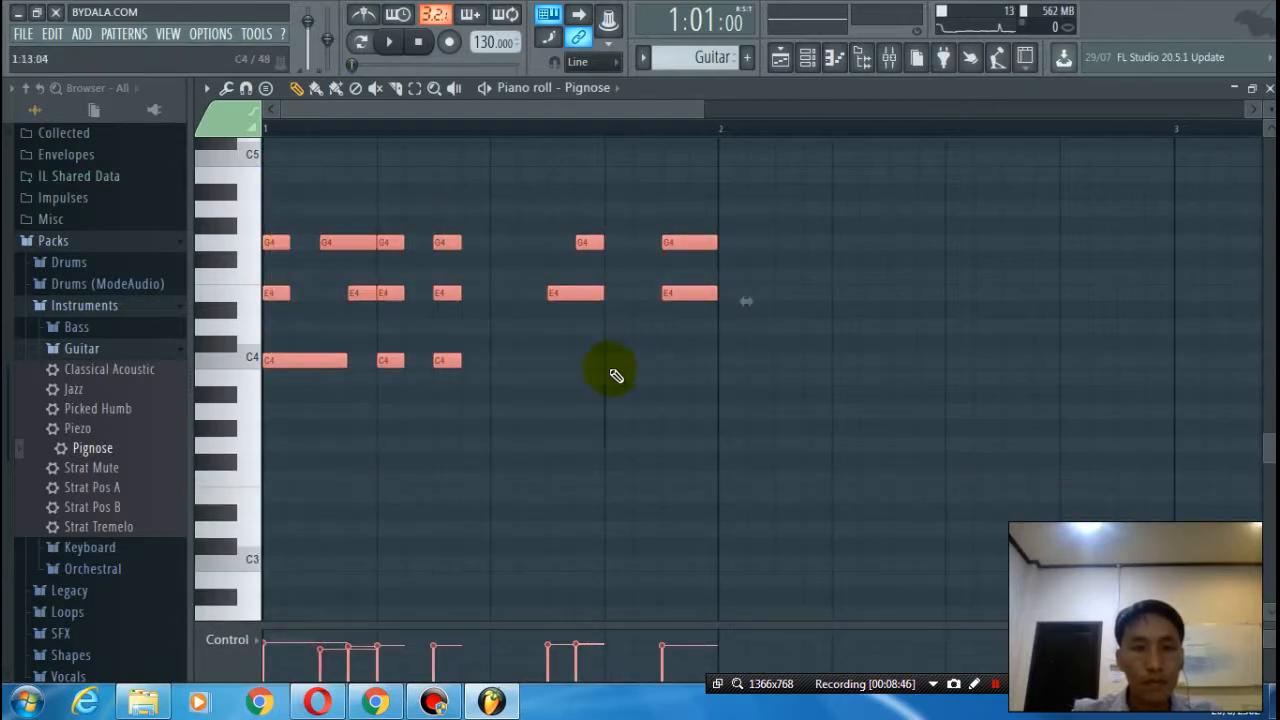
scroll(617, 377, "down", 3)
scroll(615, 375, "down", 1)
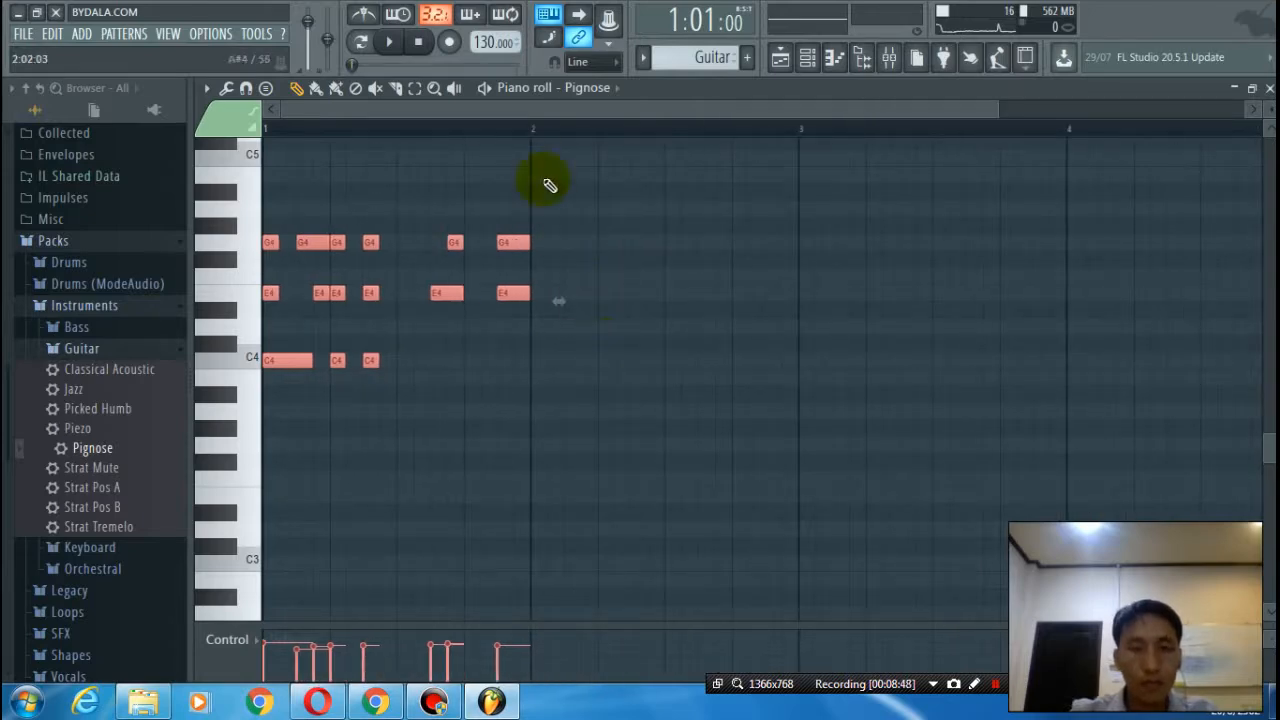
key("ctrl+b")
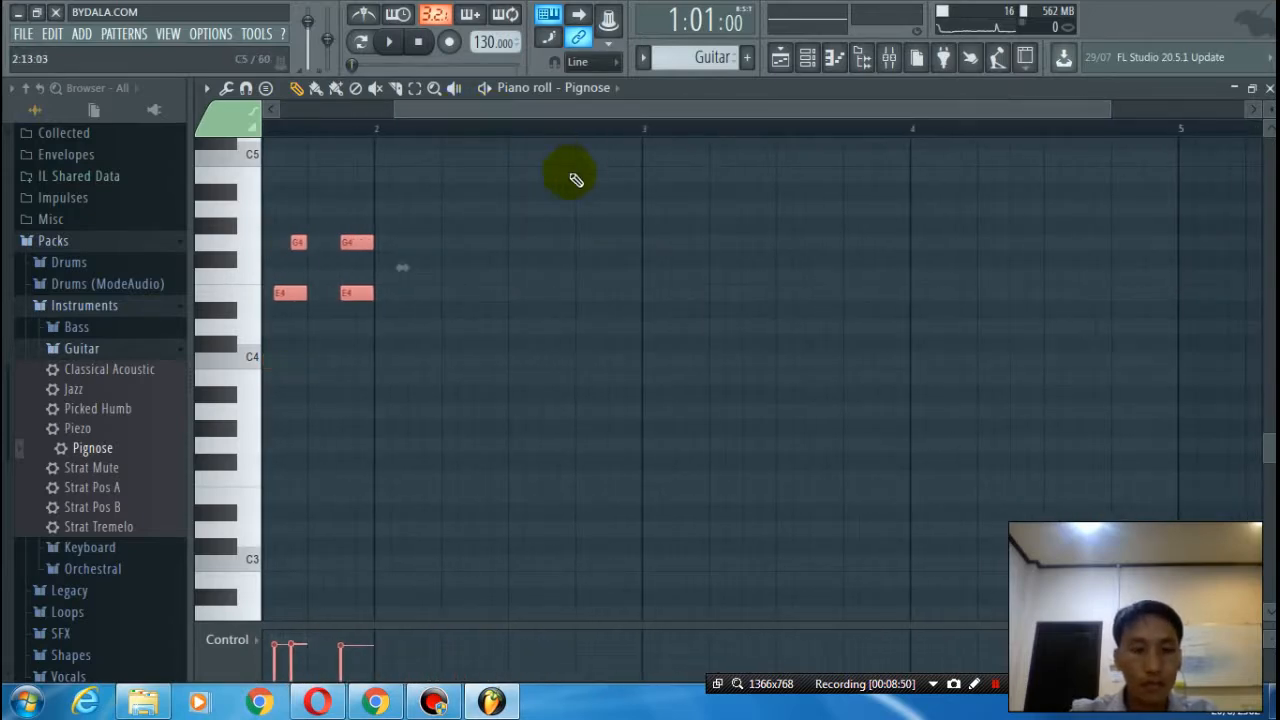
left_click_drag(399, 360, 400, 326)
left_click_drag(390, 248, 628, 268)
- Paste the bar 1 chord pattern into bar 3, transpose it to G3, B3 and D4, and play it back
left_click_drag(491, 111, 620, 142)
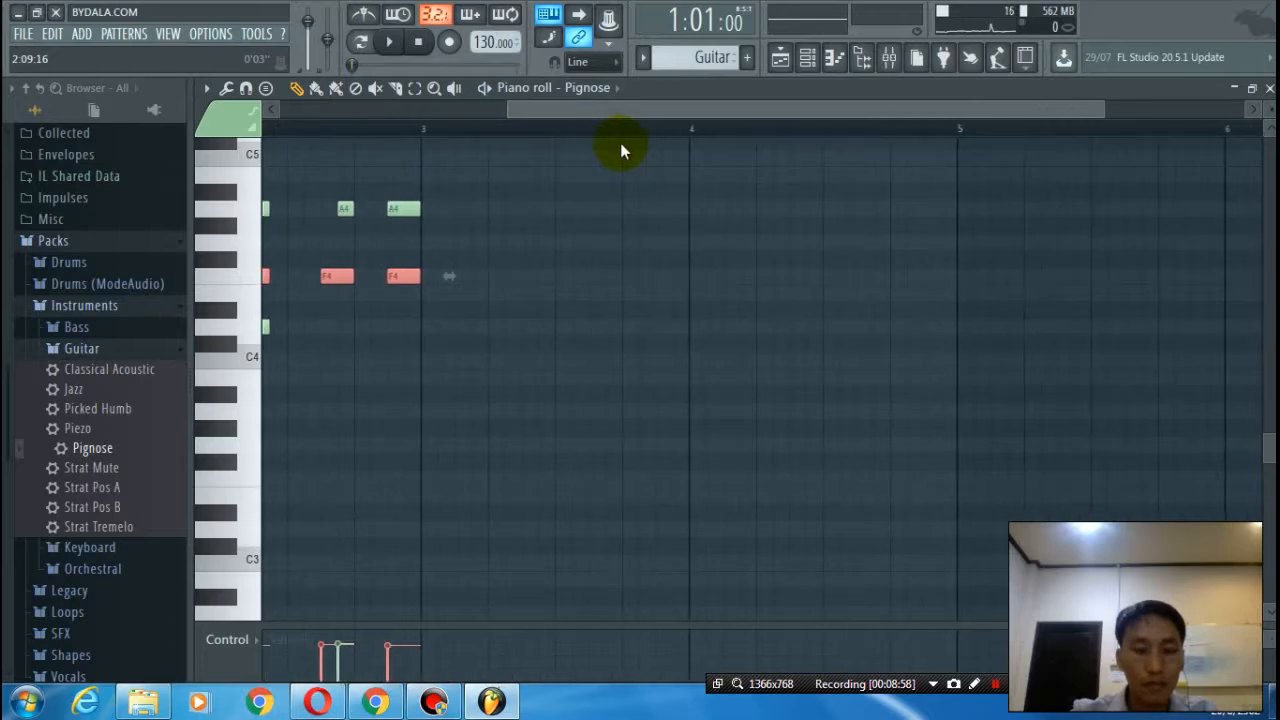
key("ctrl+v")
left_click_drag(436, 363, 441, 301)
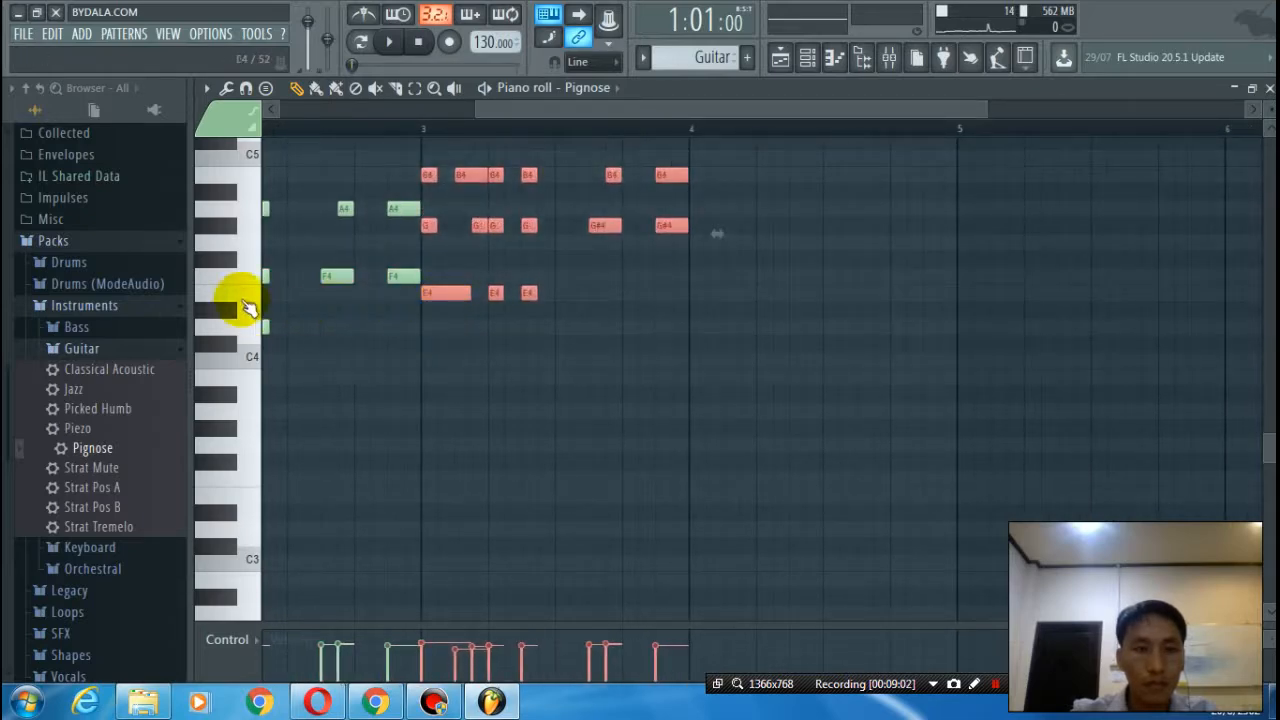
left_click(248, 297)
left_click(248, 282)
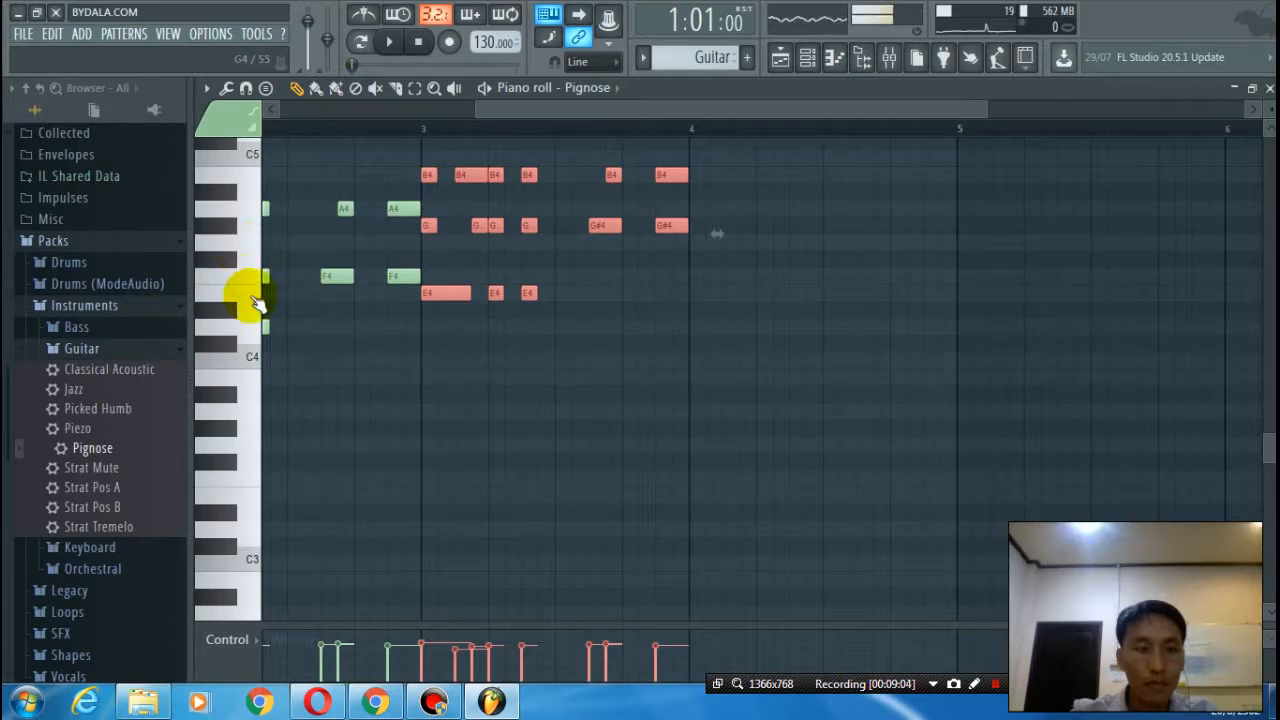
left_click(245, 414)
left_click(249, 443)
left_click_drag(423, 294, 436, 451)
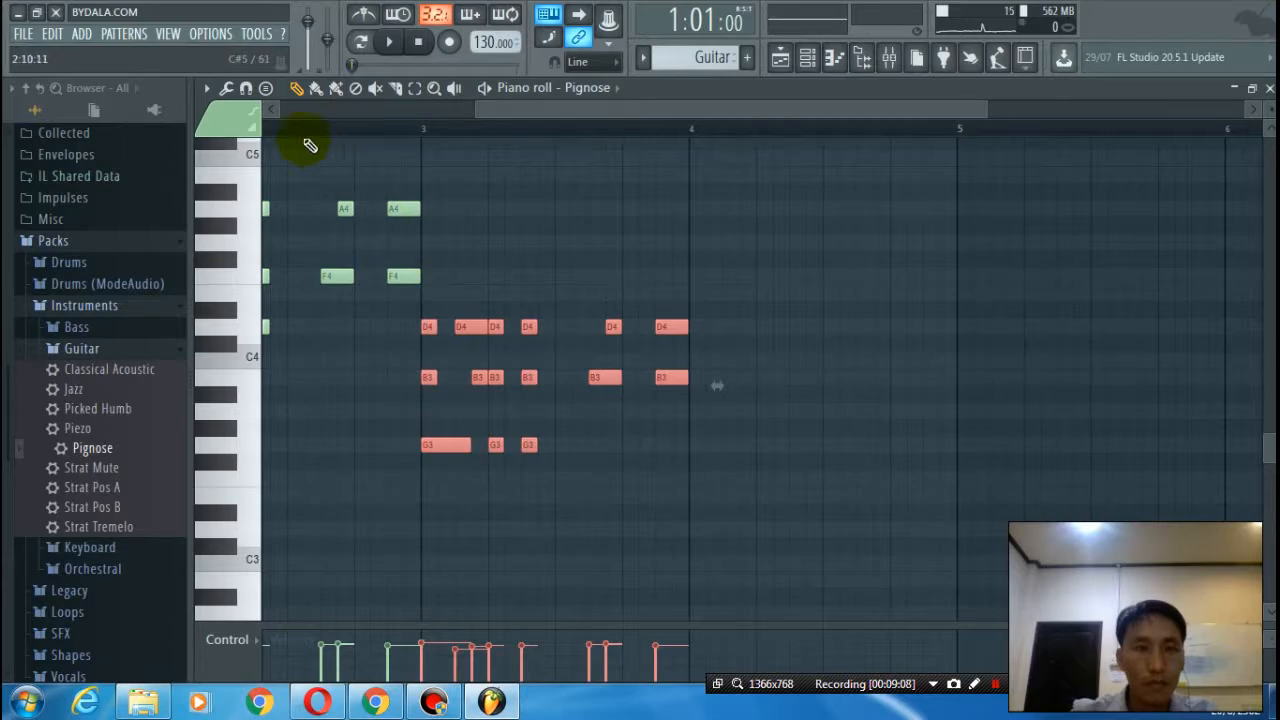
key("space")
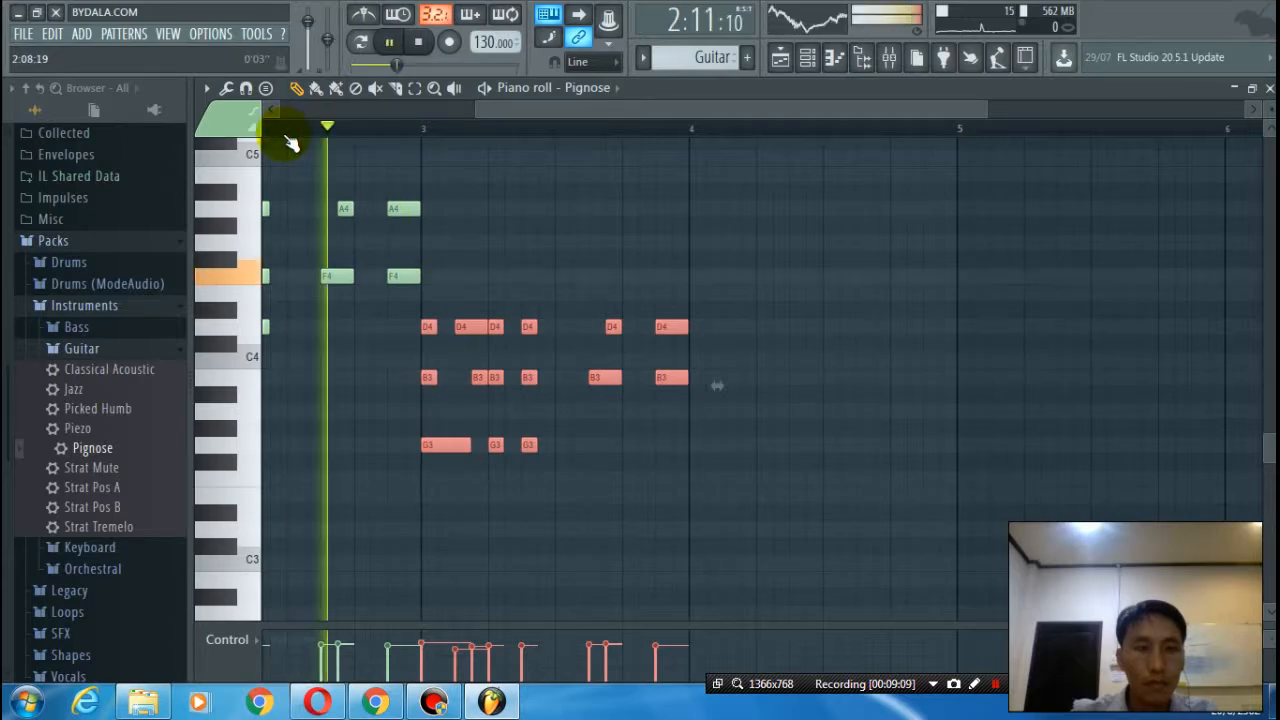
key("space")
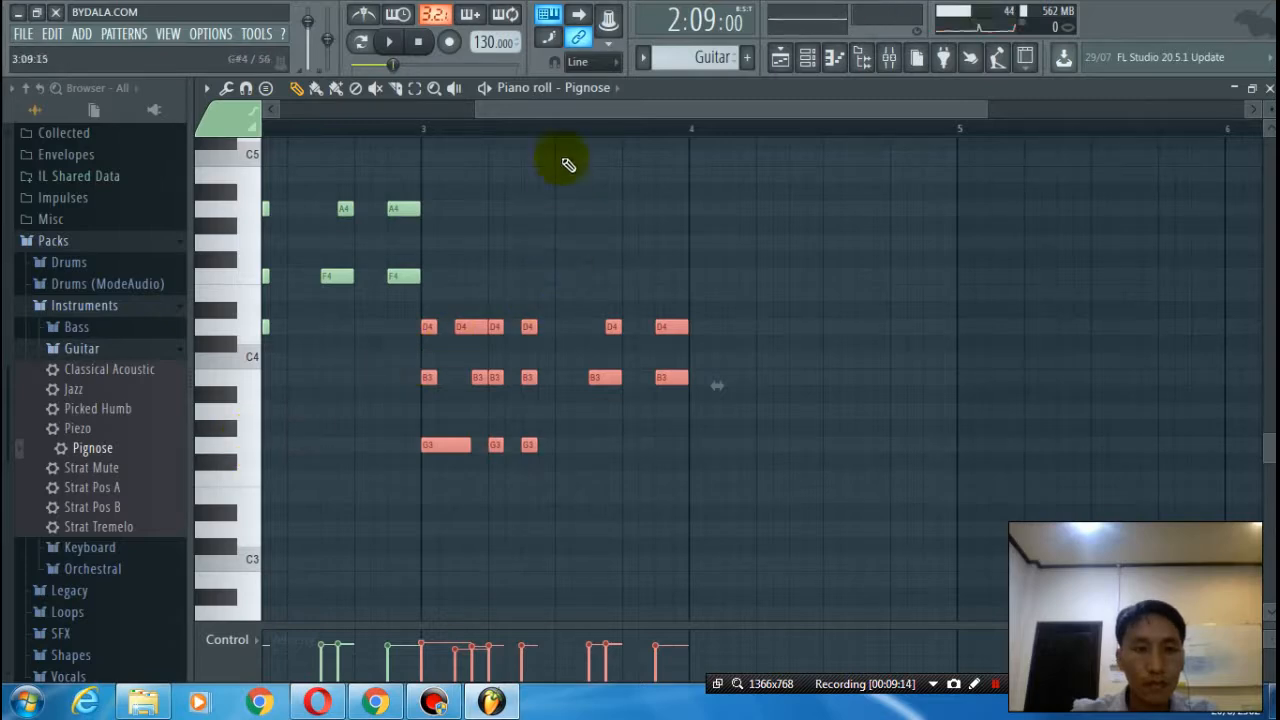
- Repeat the original C4, E4, G4 chord pattern in bar 4 of the Pignose piano roll
left_click_drag(539, 110, 619, 147)
key("space")
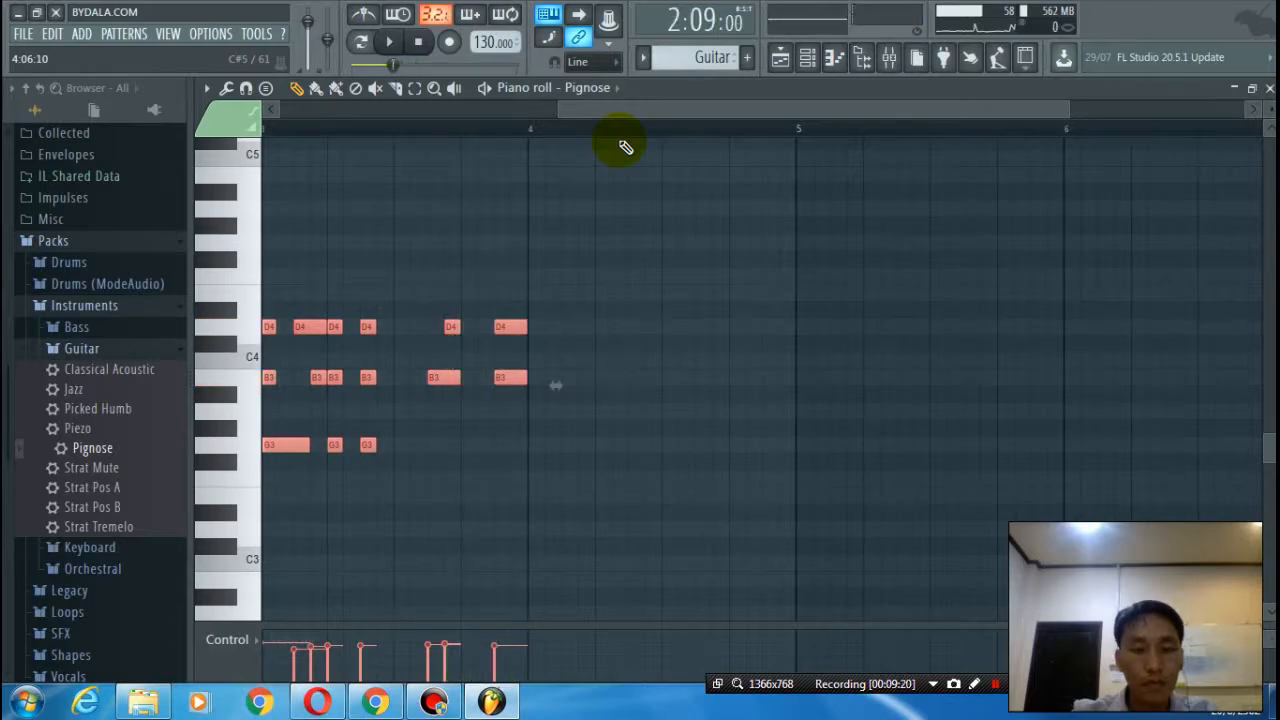
key("ctrl+b")
left_click(232, 363)
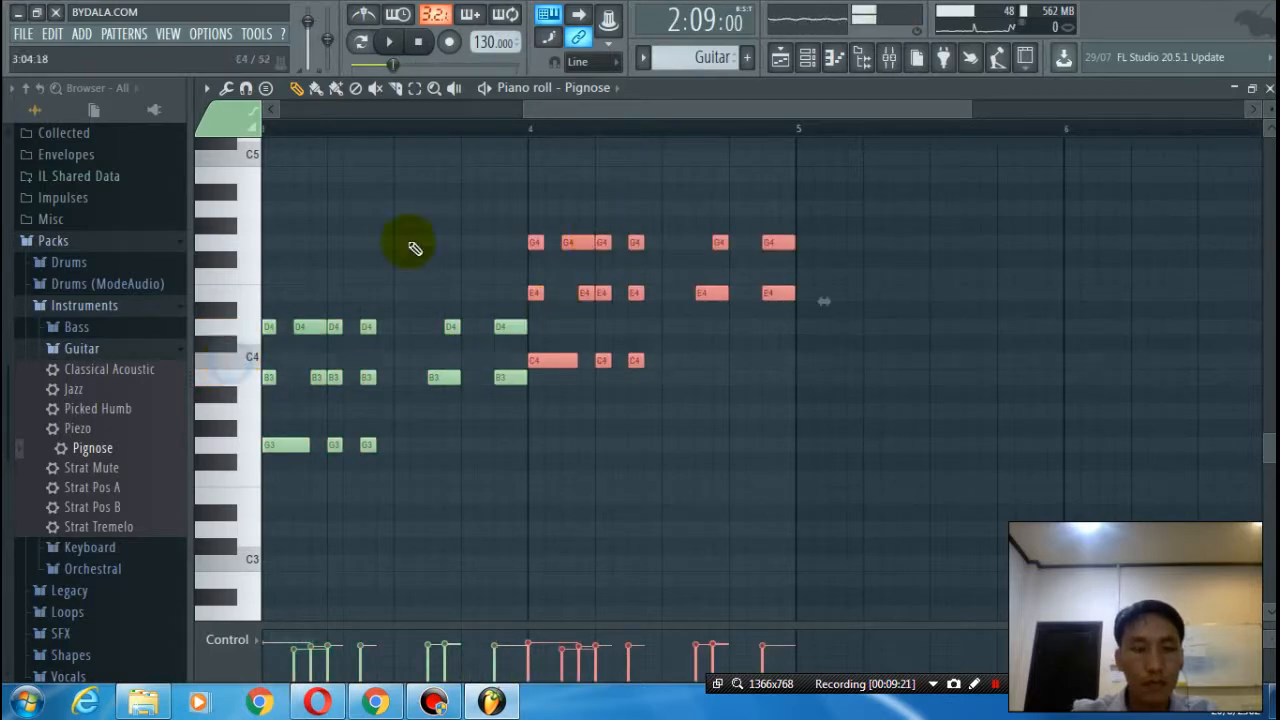
- Paste the chord pattern into bar 5, transpose it up to a D4 root and lower its middle notes to F4
left_click_drag(529, 112, 683, 160)
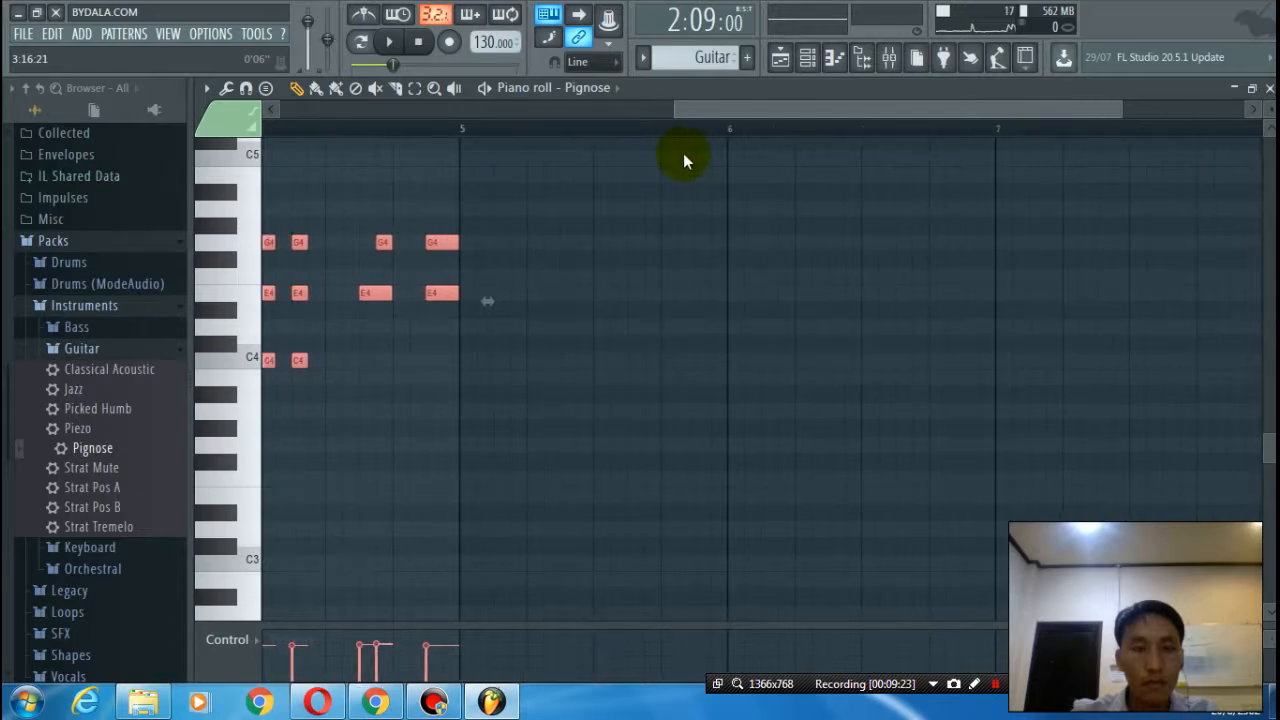
key("ctrl+v")
left_click_drag(478, 362, 479, 314)
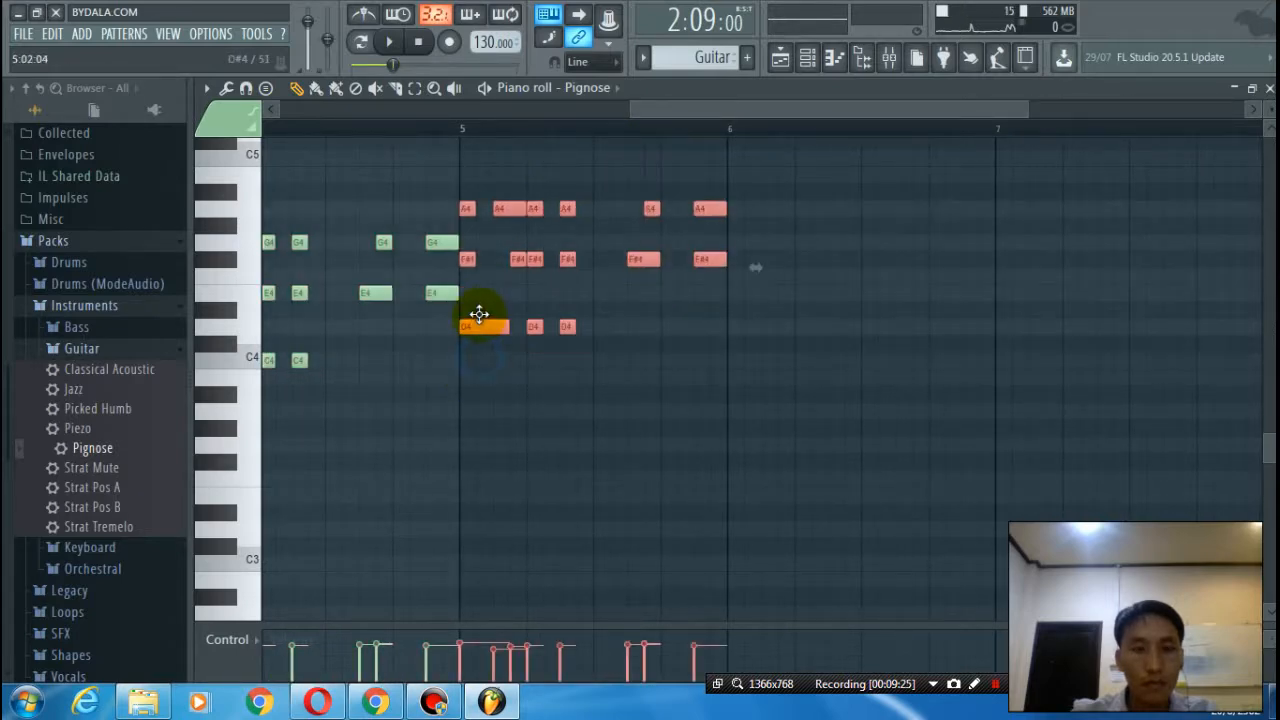
left_click_drag(472, 253, 737, 290)
left_click_drag(709, 260, 708, 283)
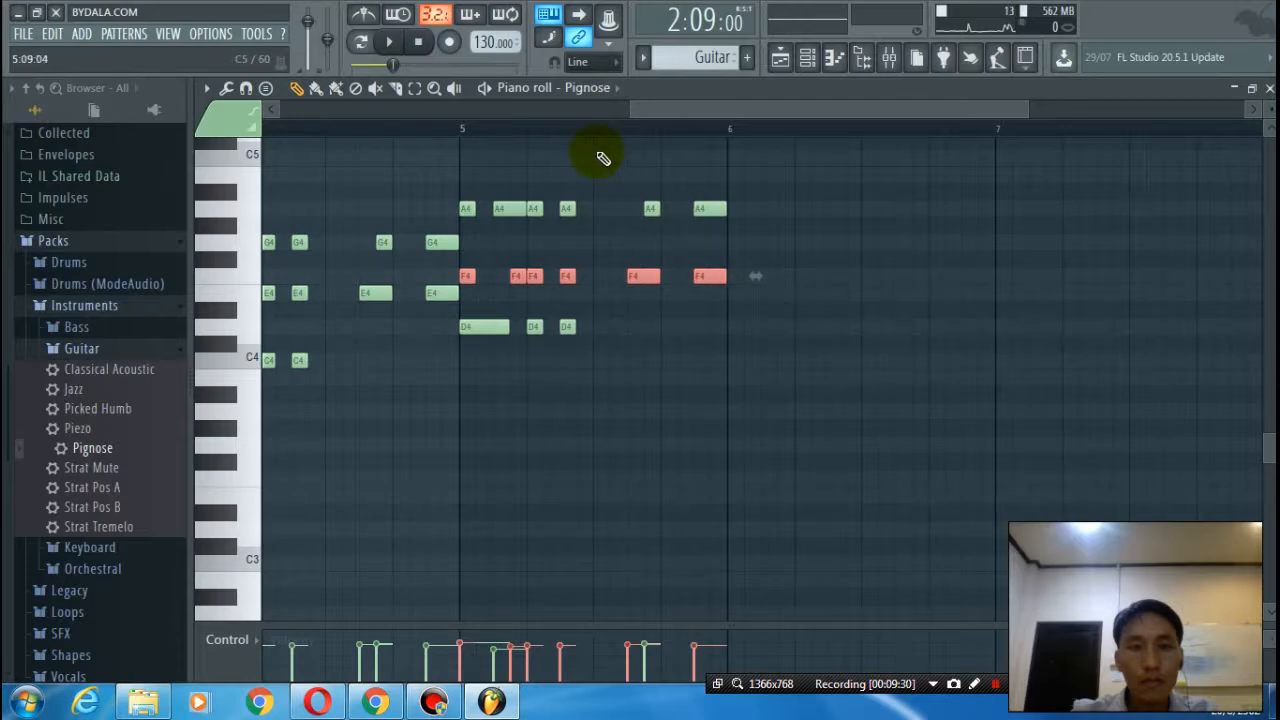
- Paste the original C4, E4, G4 chord pattern into bar 6, then close the piano roll and the channel rack
left_click_drag(697, 117, 783, 139)
key("ctrl+v")
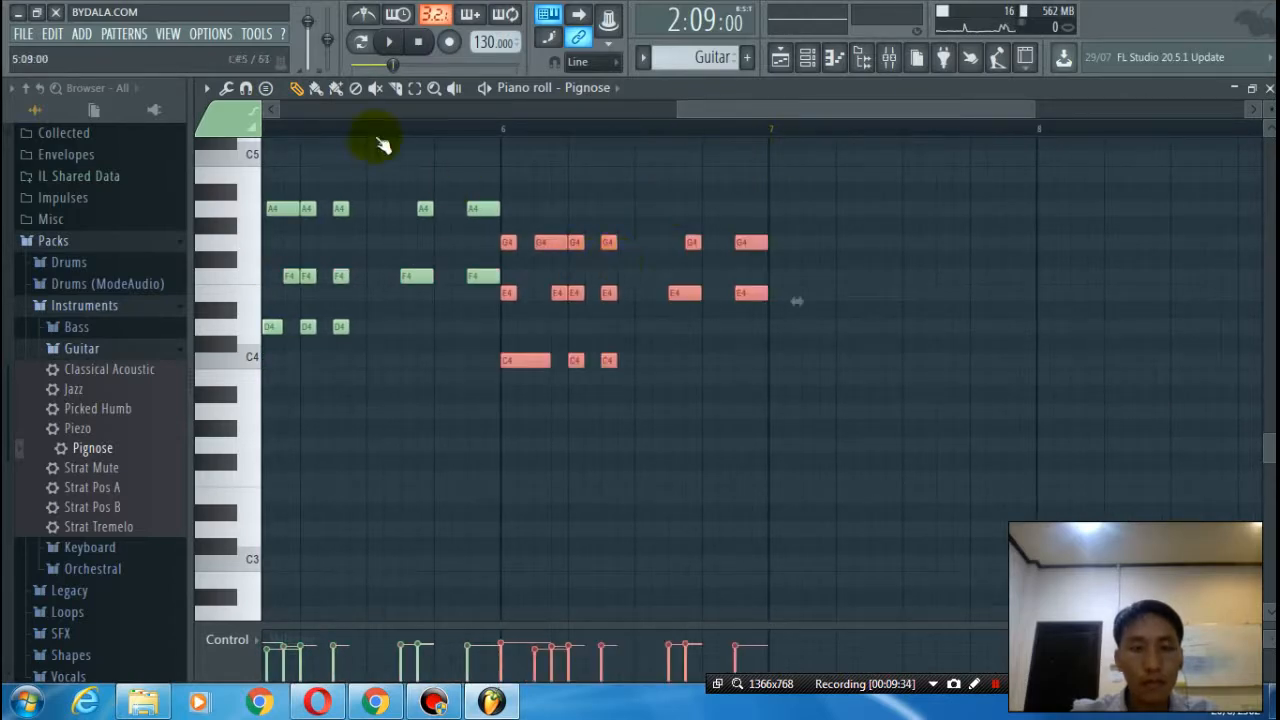
left_click(1266, 88)
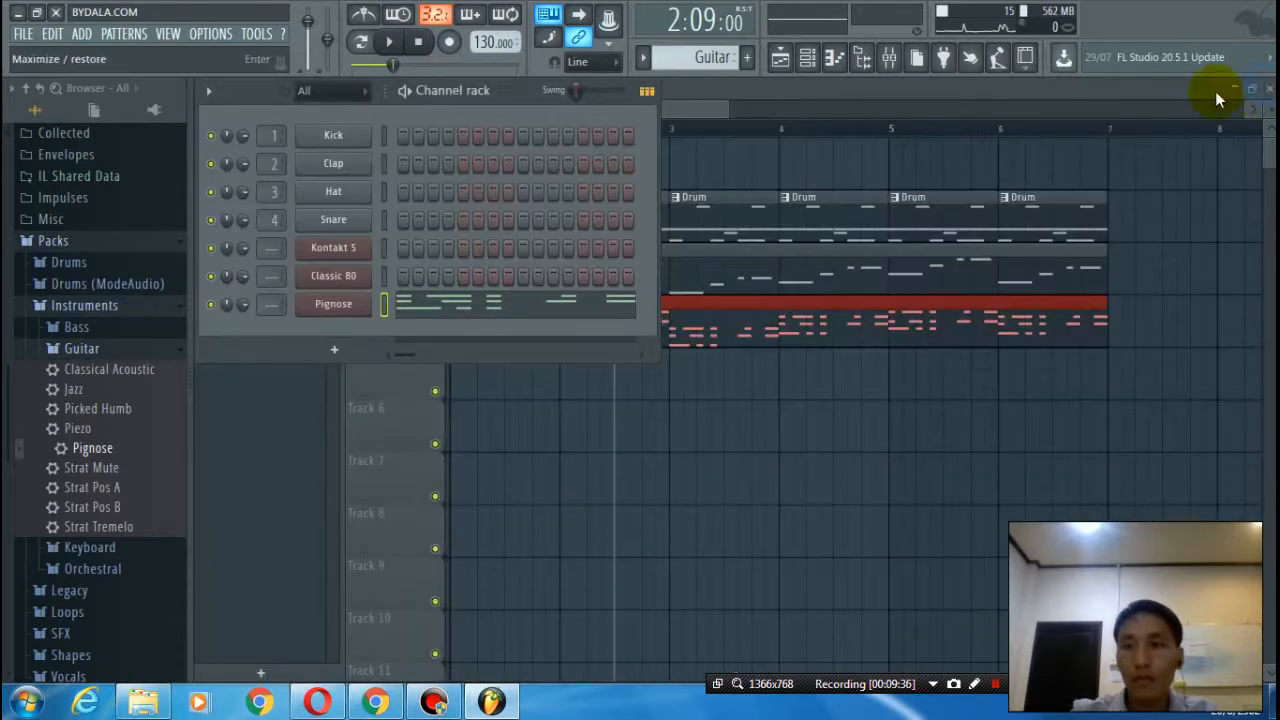
left_click(685, 108)
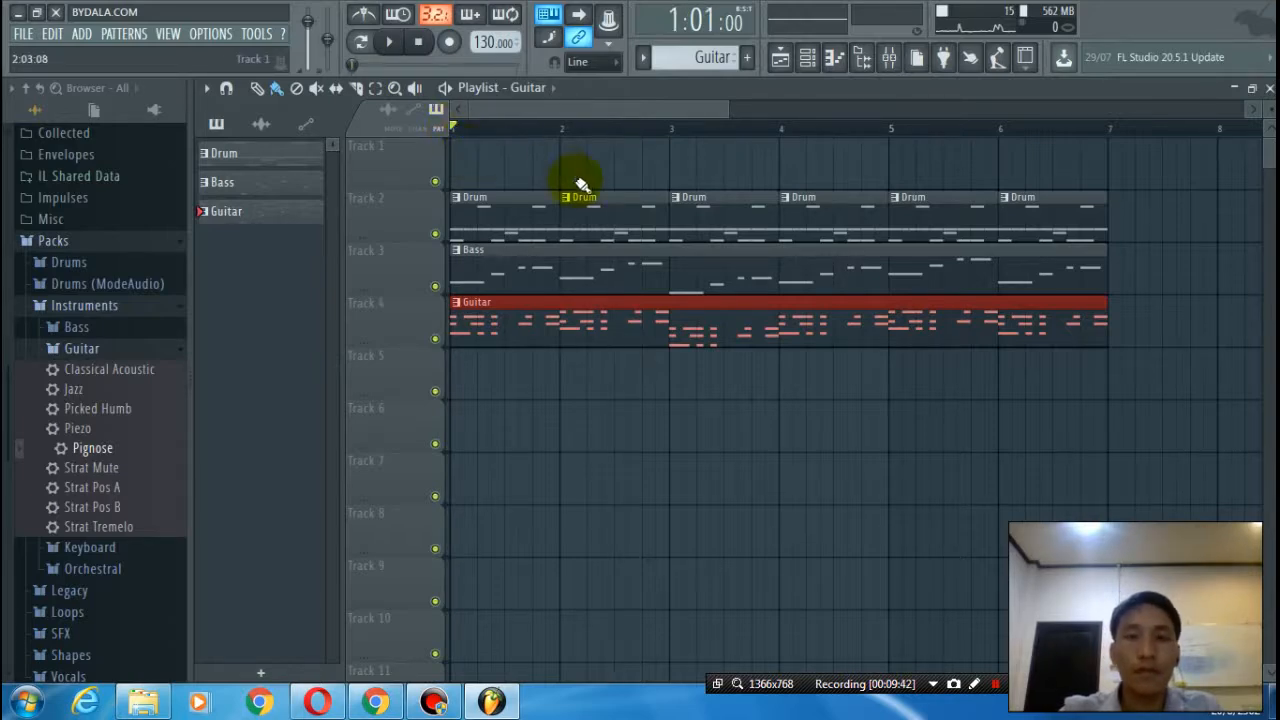
- Bring the start of the arrangement into view in the playlist and close the Opera browser window
scroll(580, 182, "up", 3)
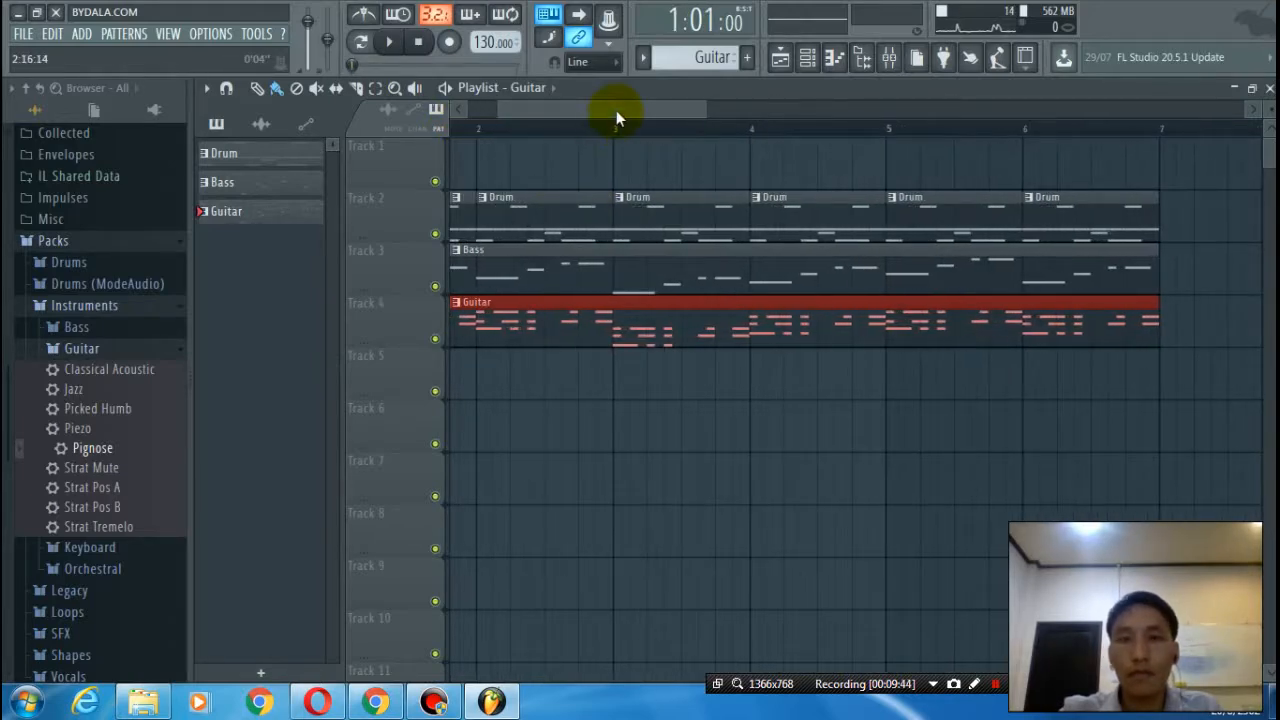
left_click_drag(616, 110, 519, 119)
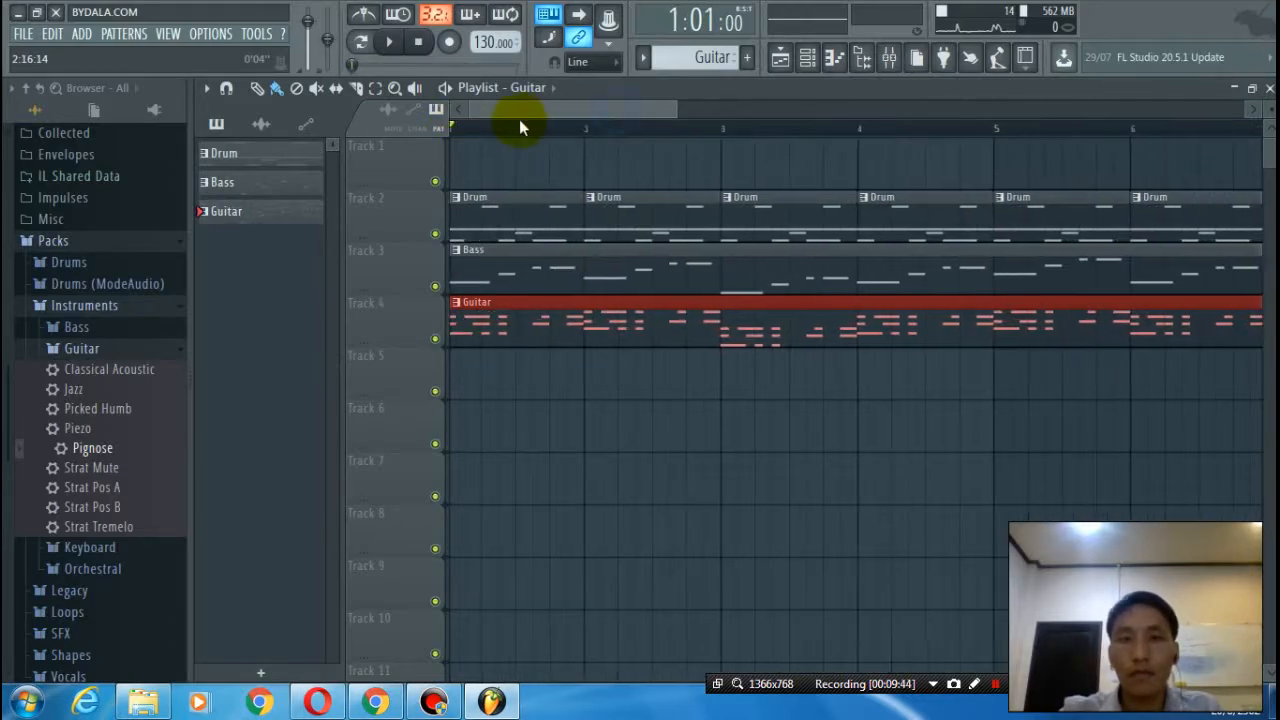
right_click(318, 690)
left_click(265, 650)
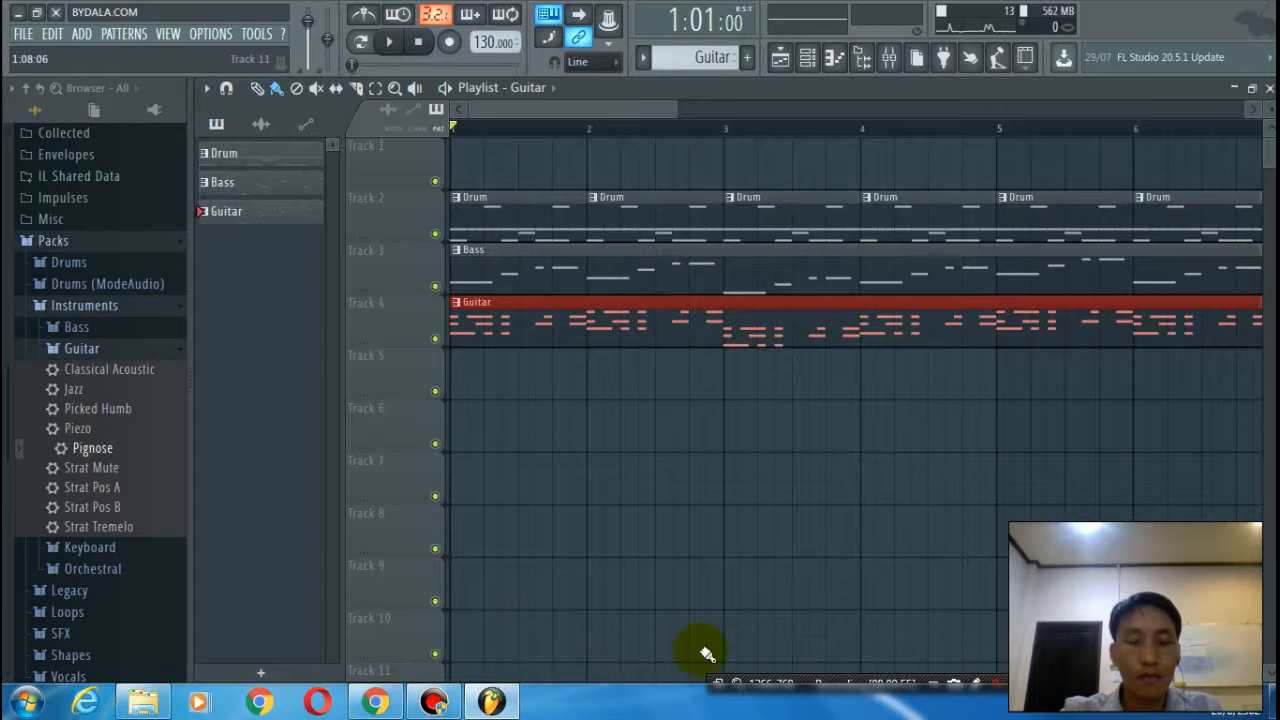
- Play back the six-bar Drum, Bass and Guitar arrangement in the playlist and review its full length
key("space")
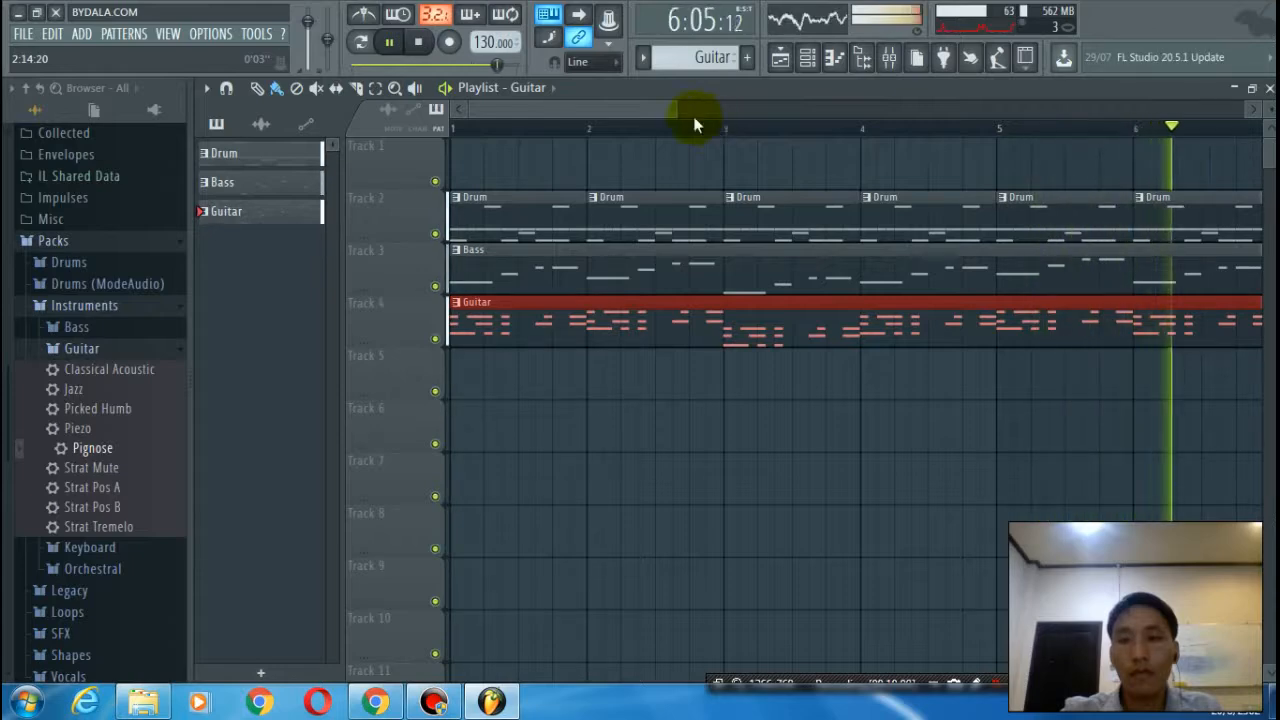
left_click_drag(671, 114, 438, 138)
scroll(629, 156, "down", 4)
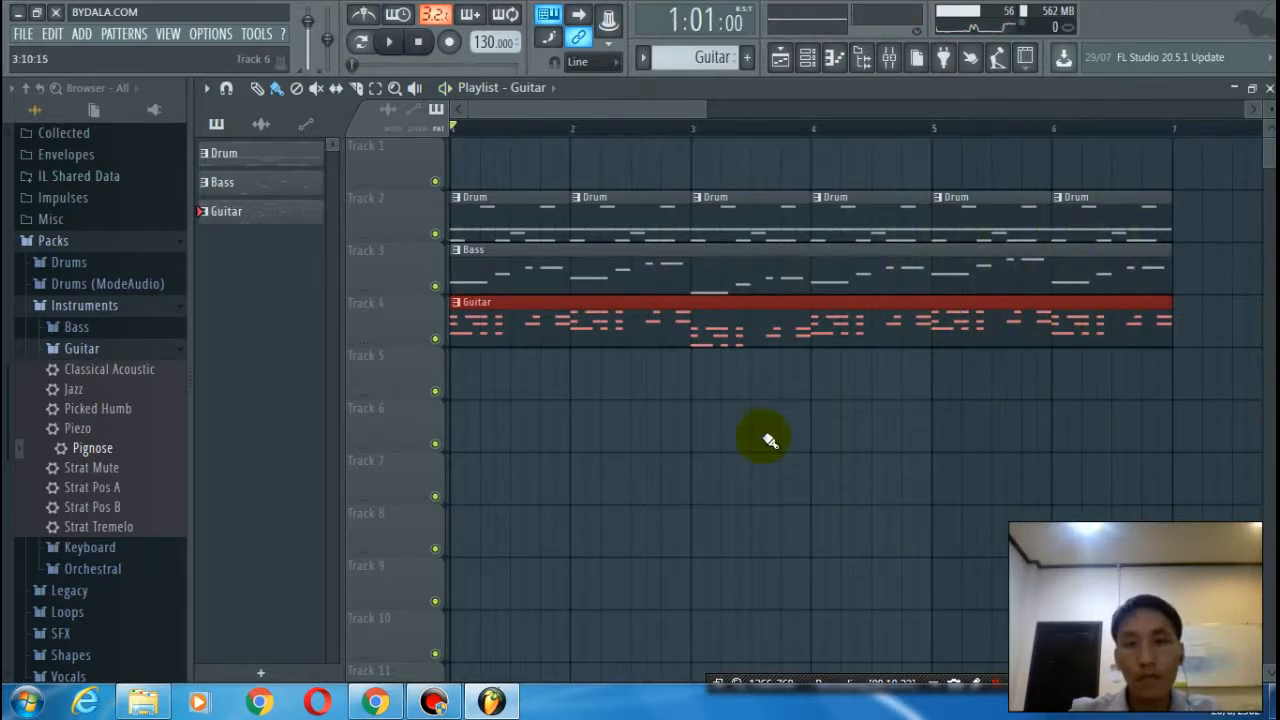
scroll(810, 536, "down", 3)
scroll(810, 538, "up", 3)
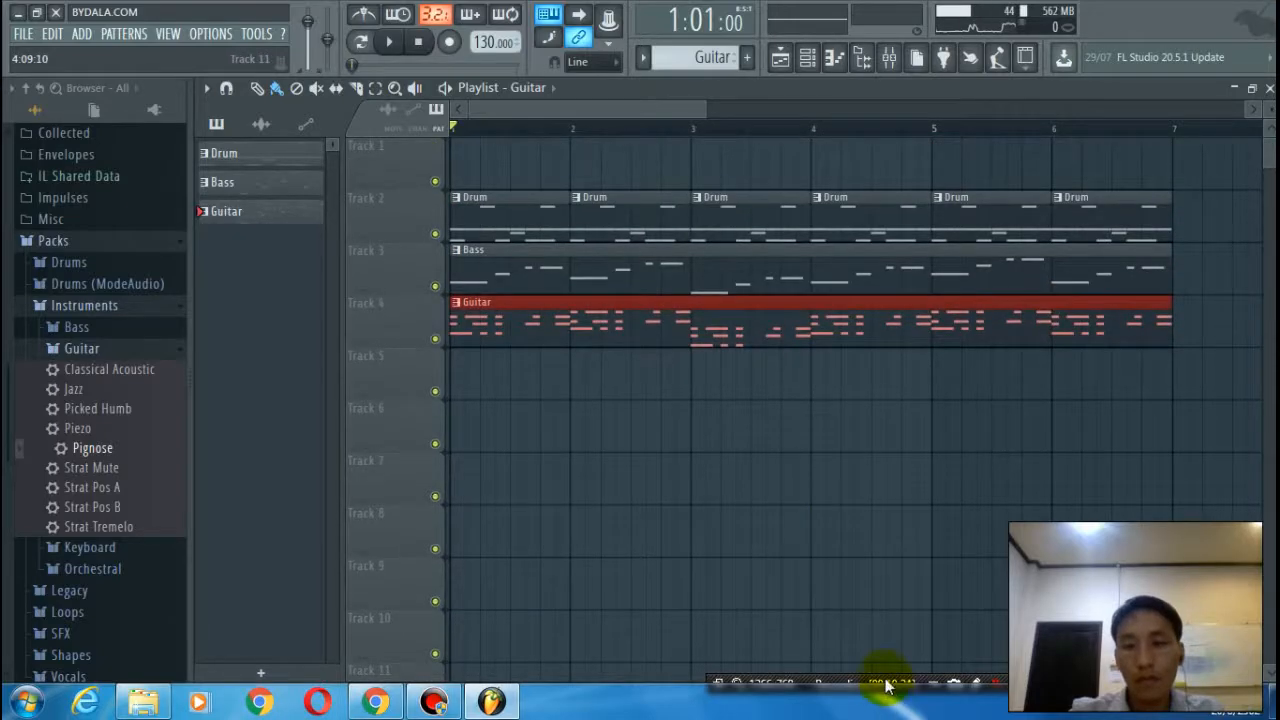